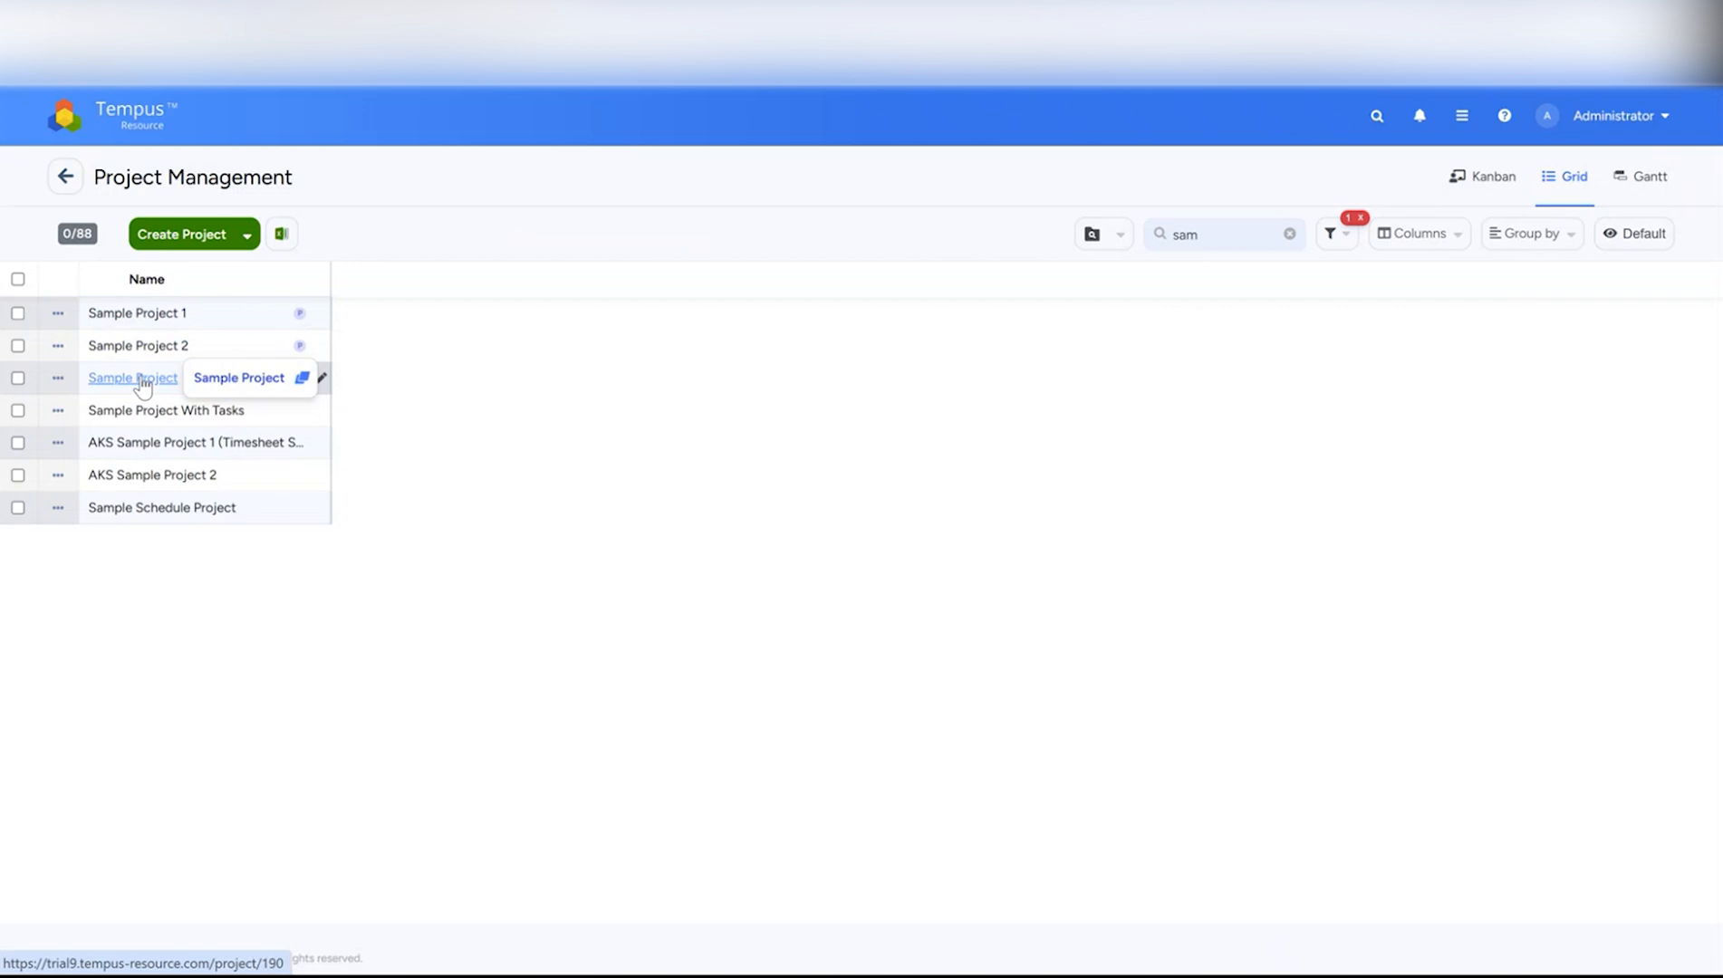
- Open Sample Project and check its Attributes page before returning to its Allocations page
click(142, 380)
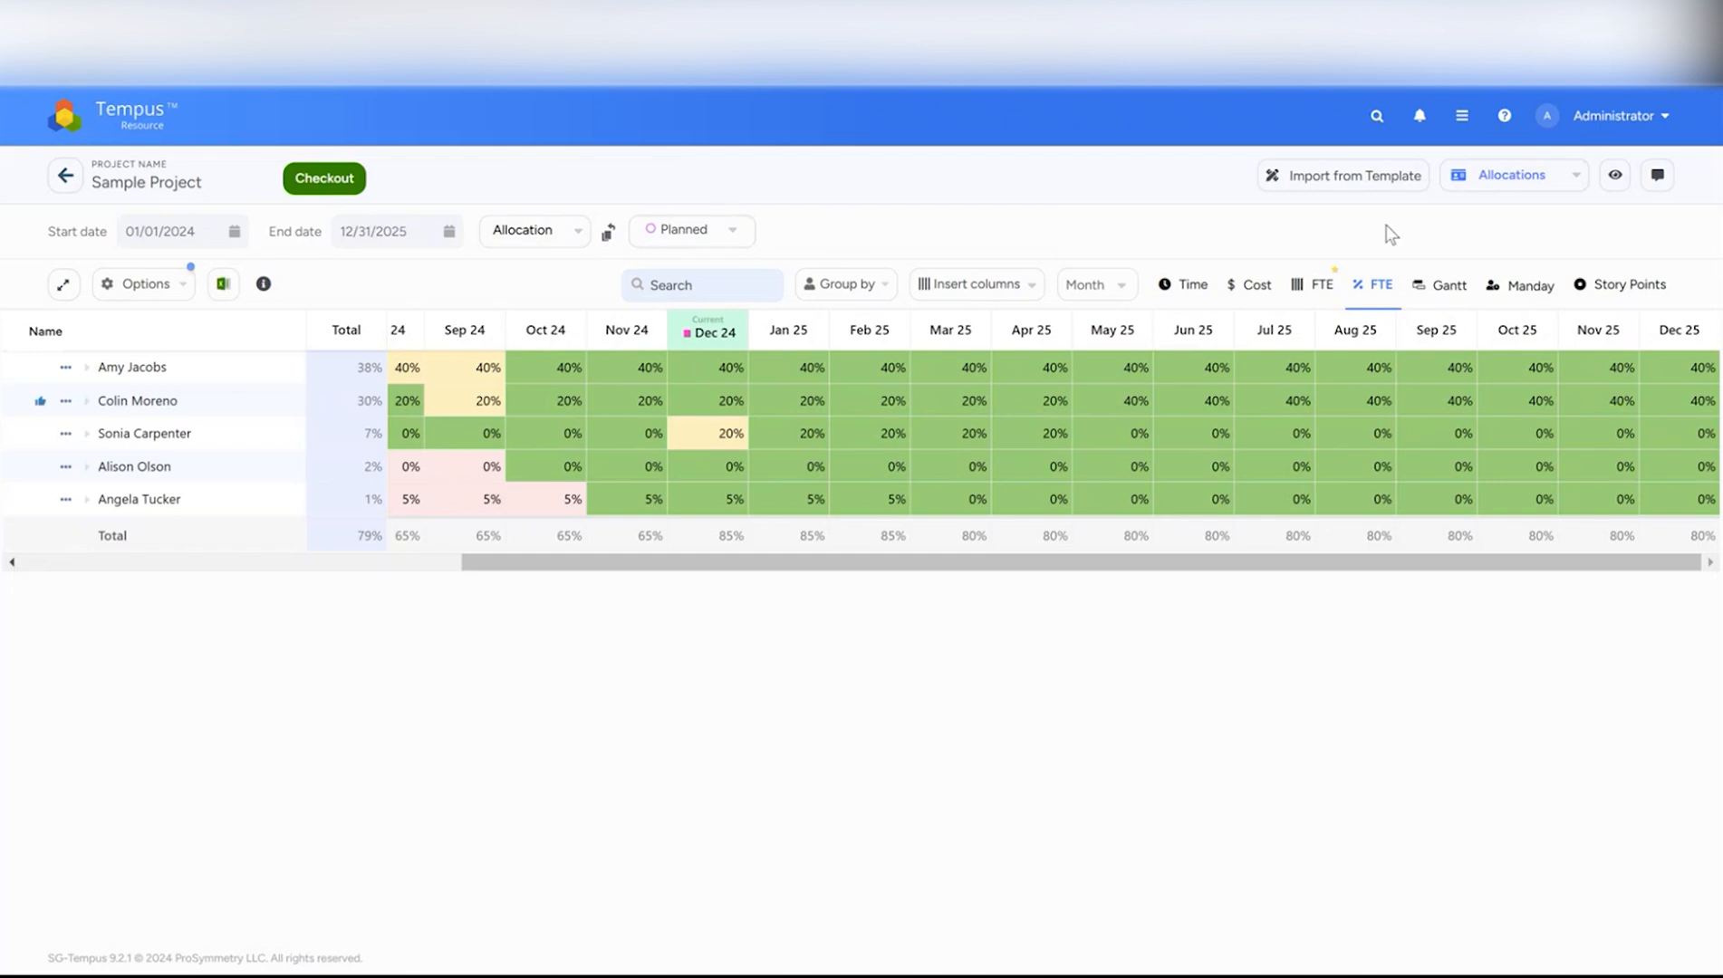
click(1474, 175)
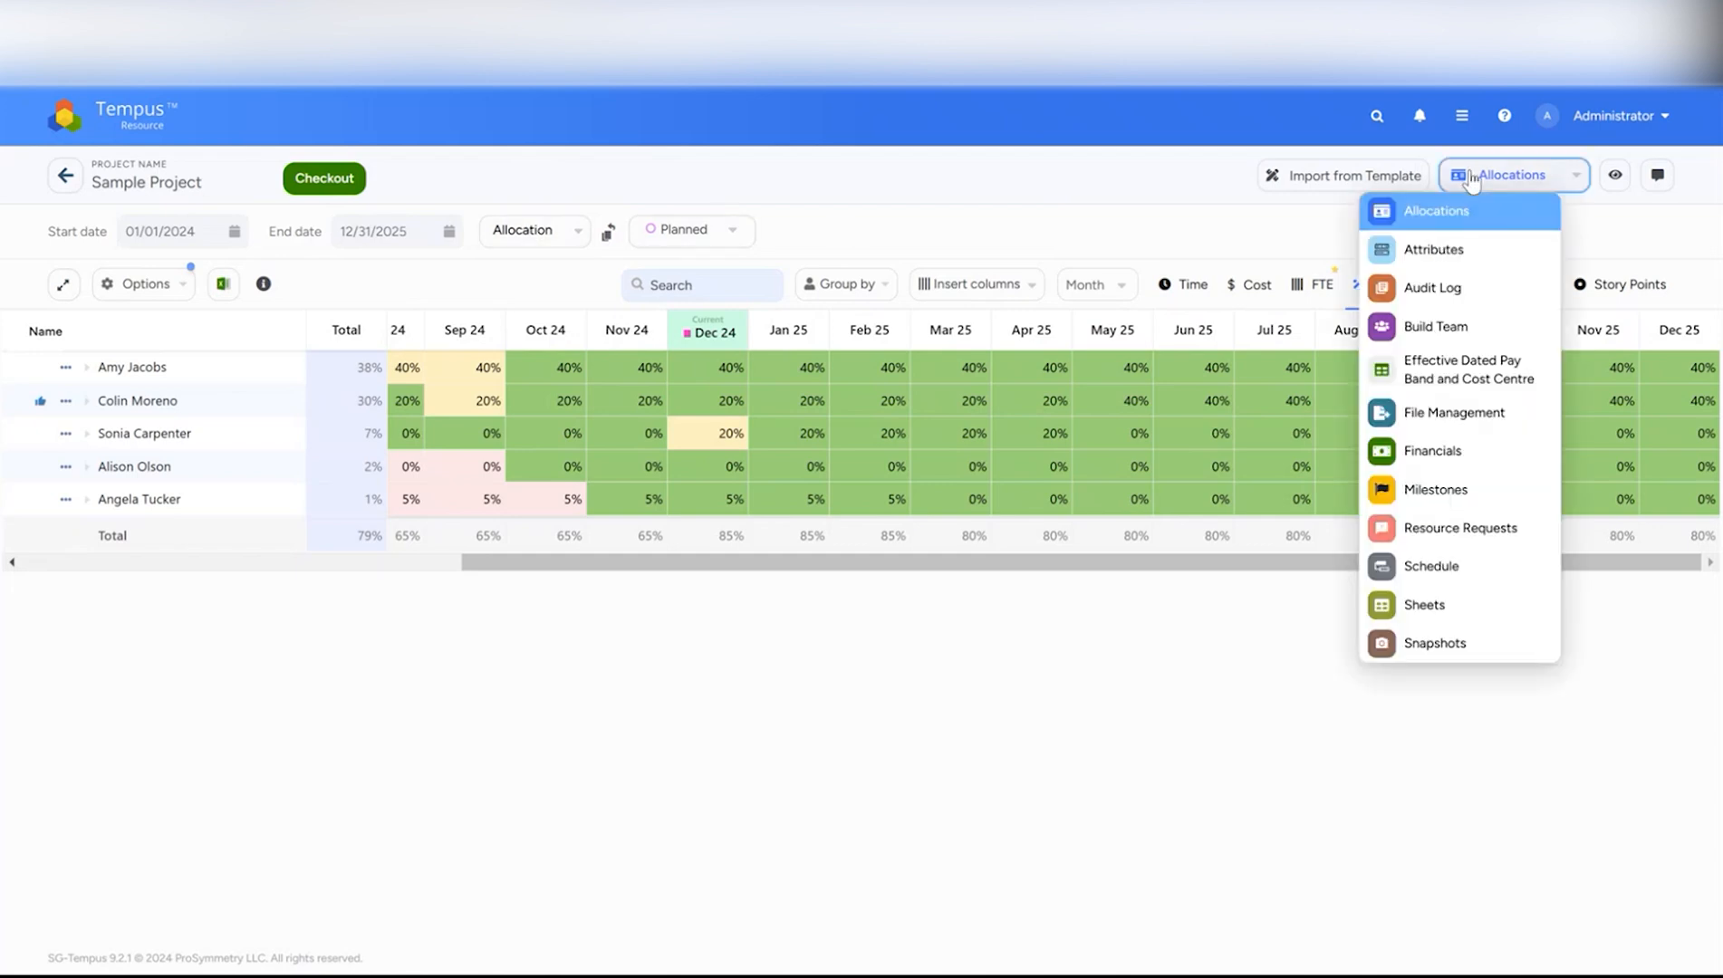
click(1458, 251)
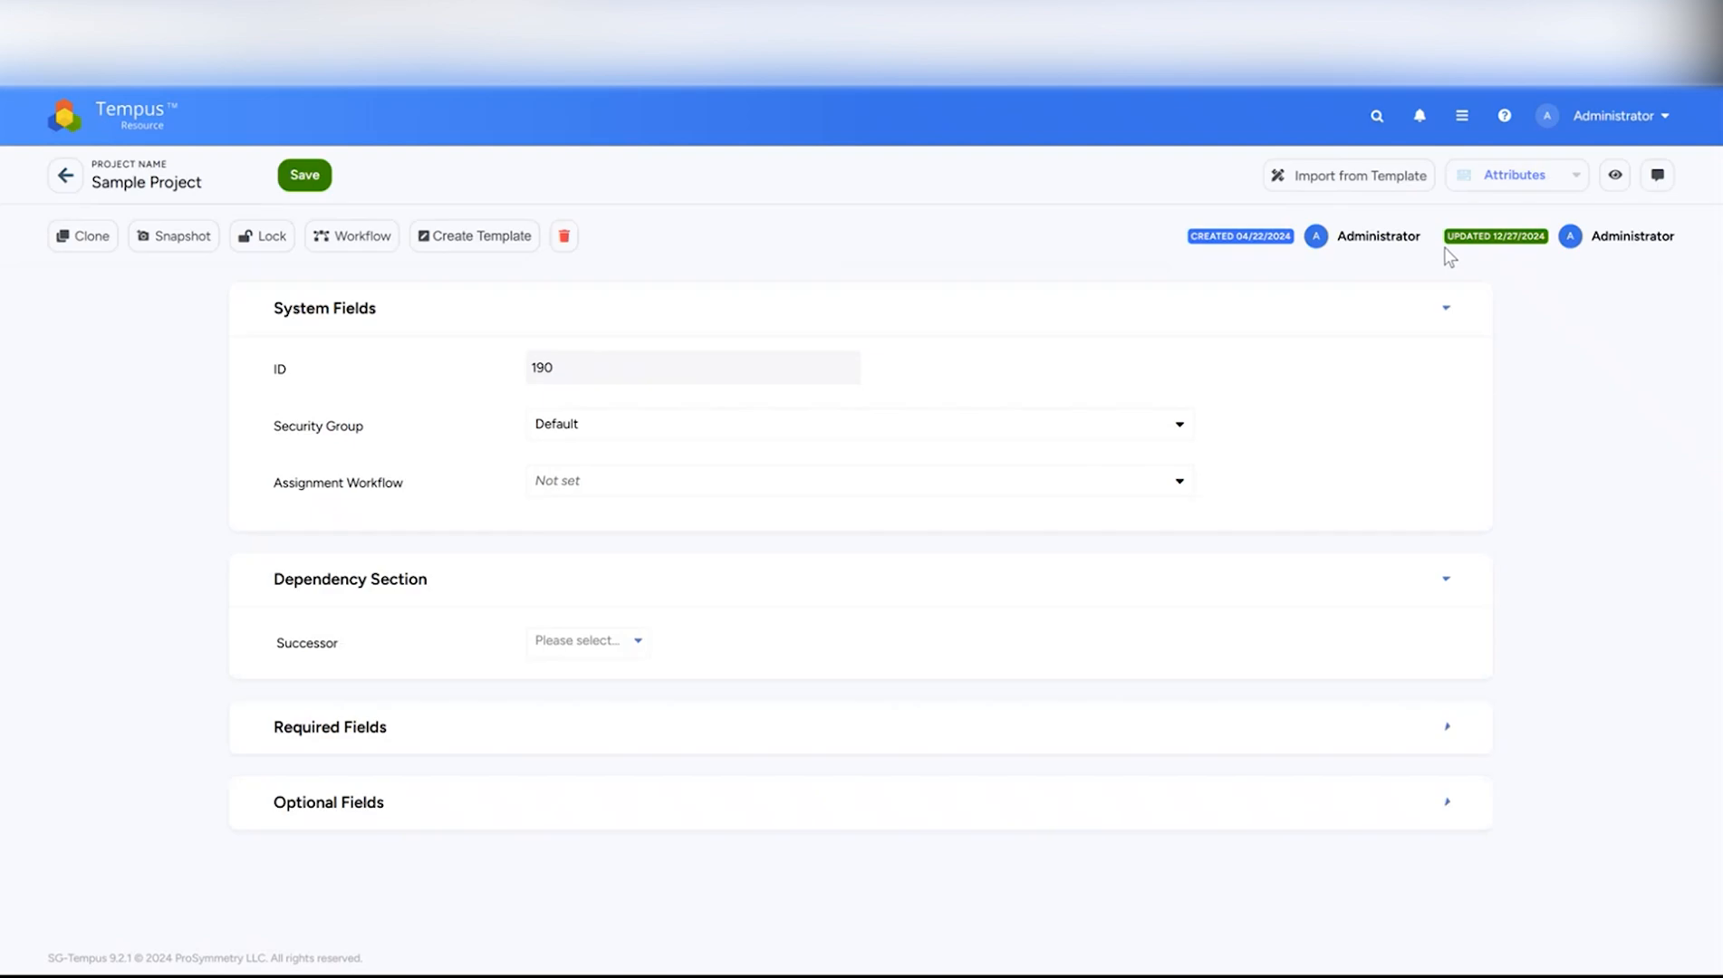
click(1529, 177)
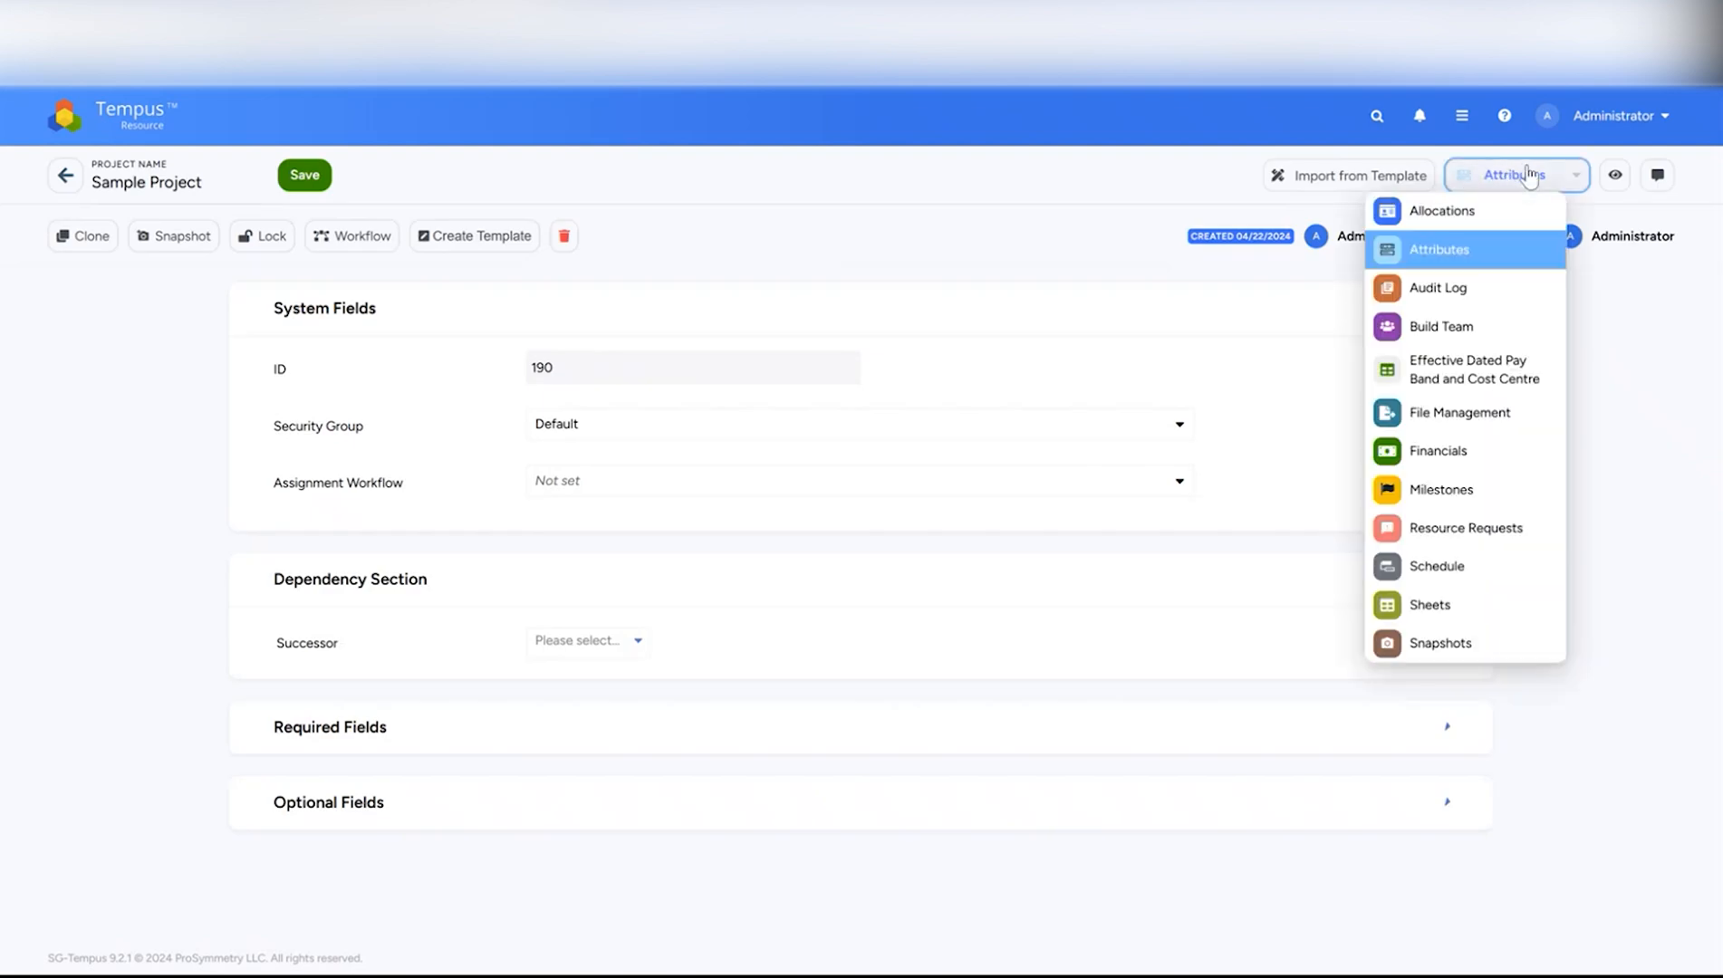
click(1477, 227)
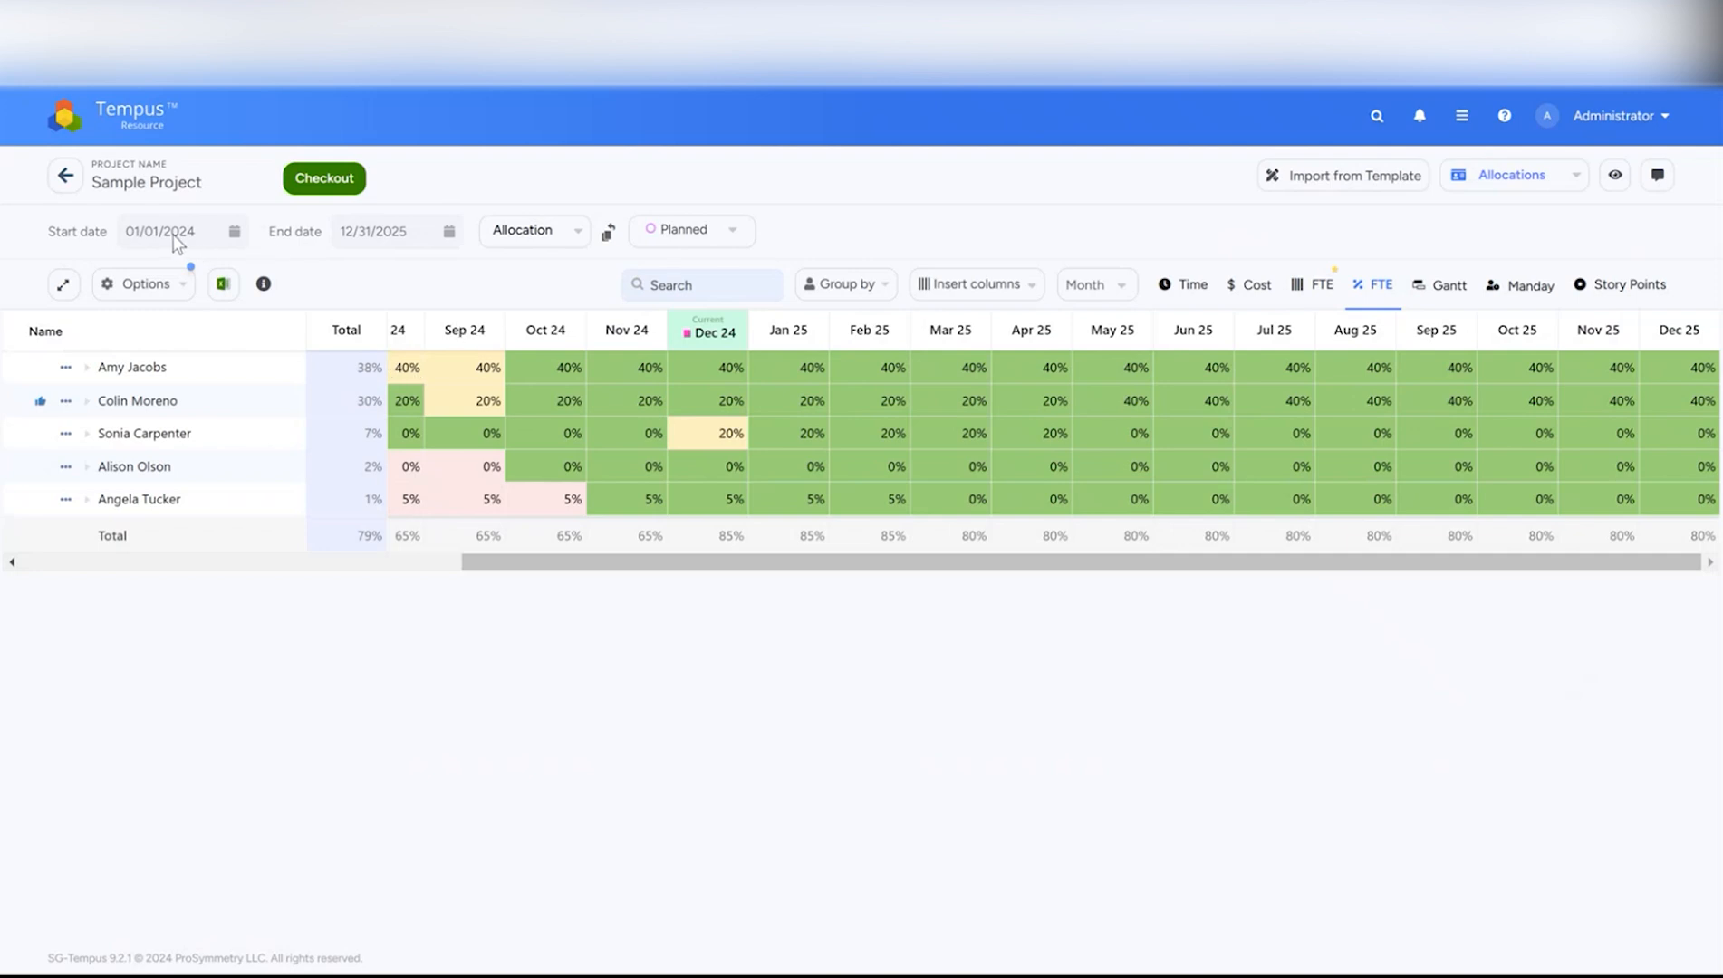
- Review the choices for allocation or demand, planned or actual values, and grouping of the allocation grid without changing them
click(572, 240)
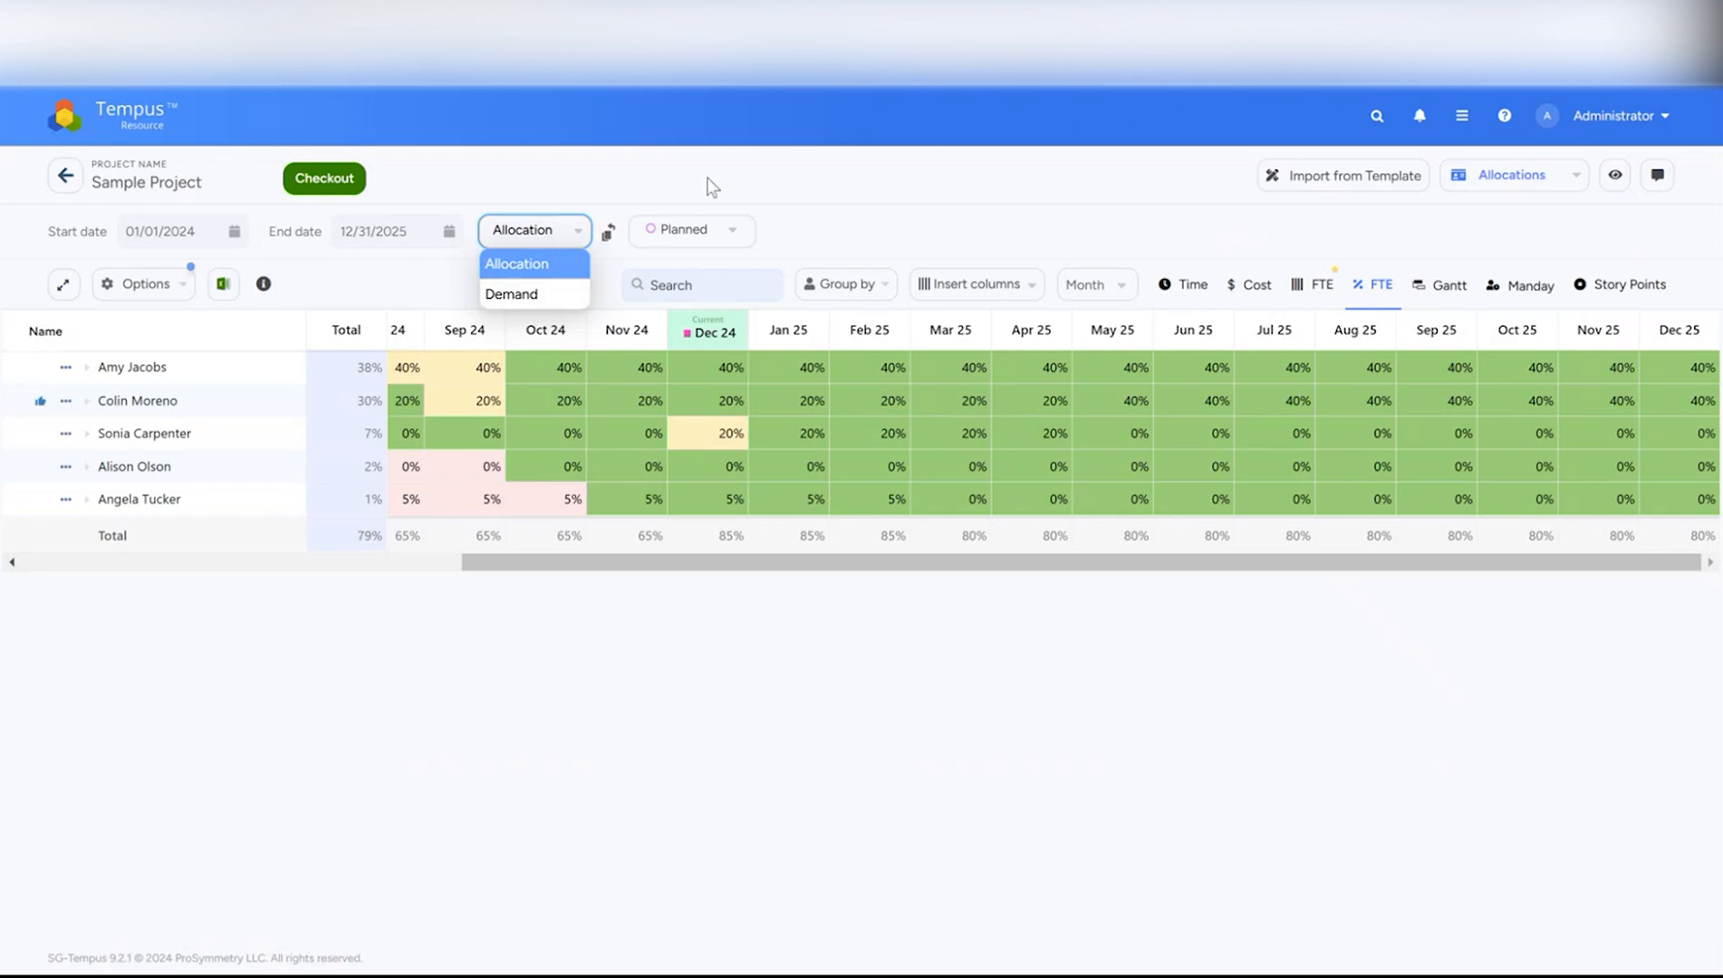
click(694, 237)
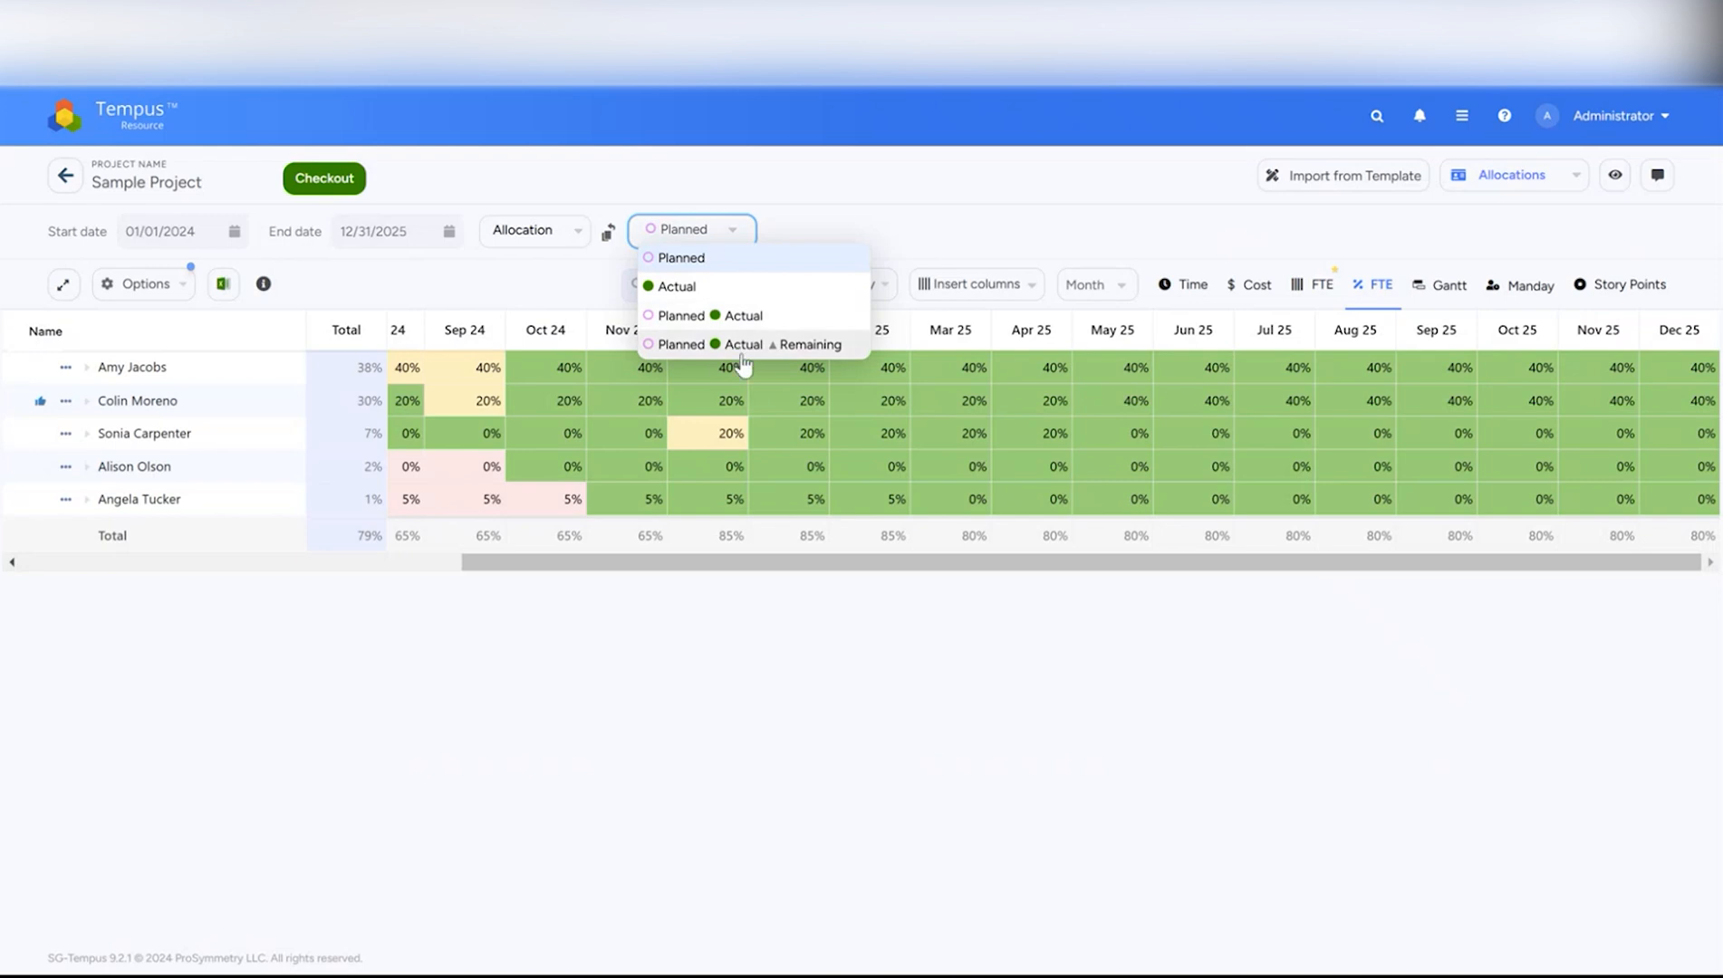
click(835, 231)
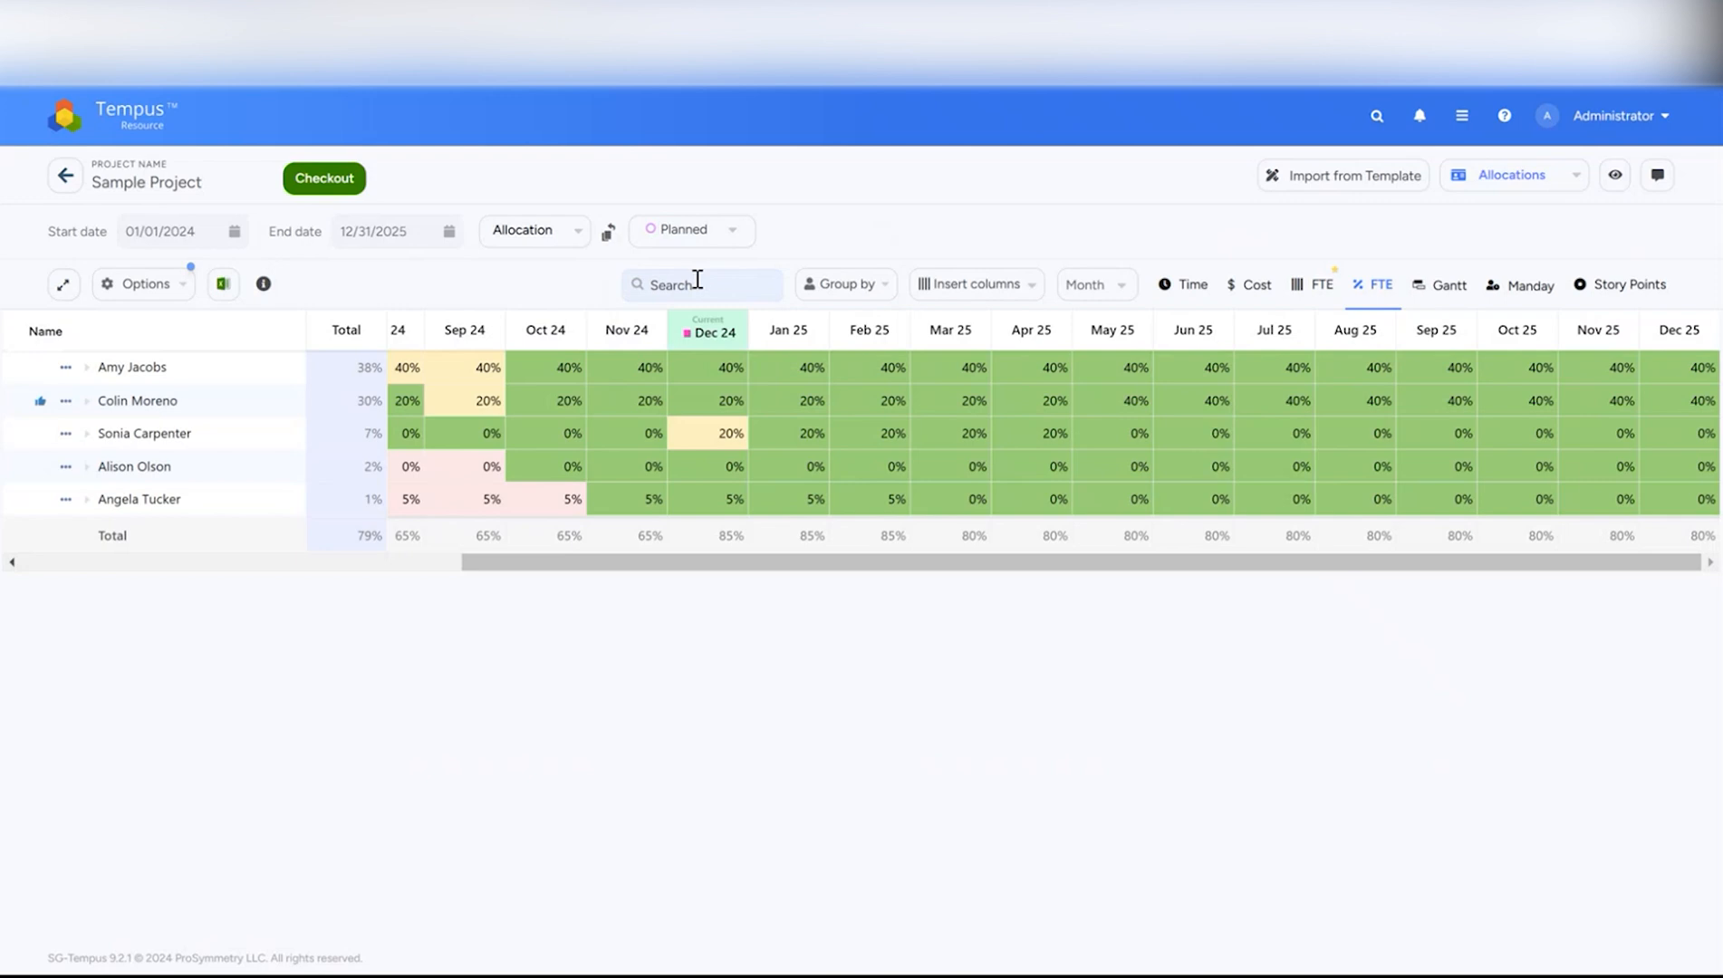
click(841, 294)
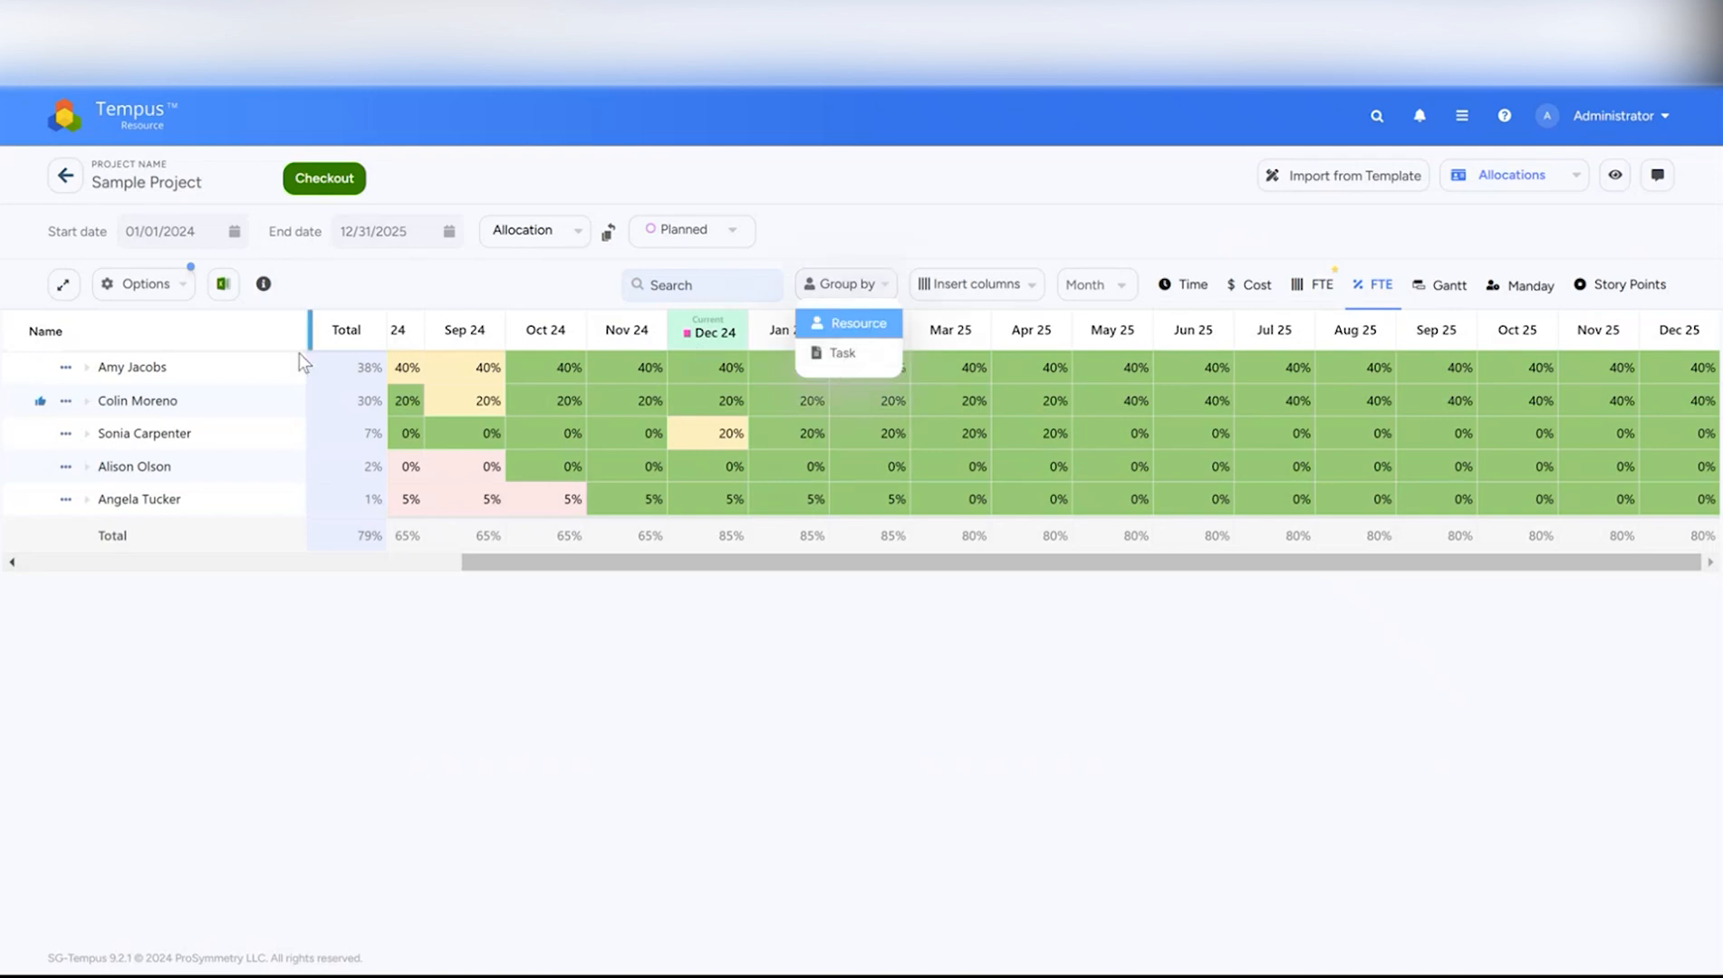
click(1015, 212)
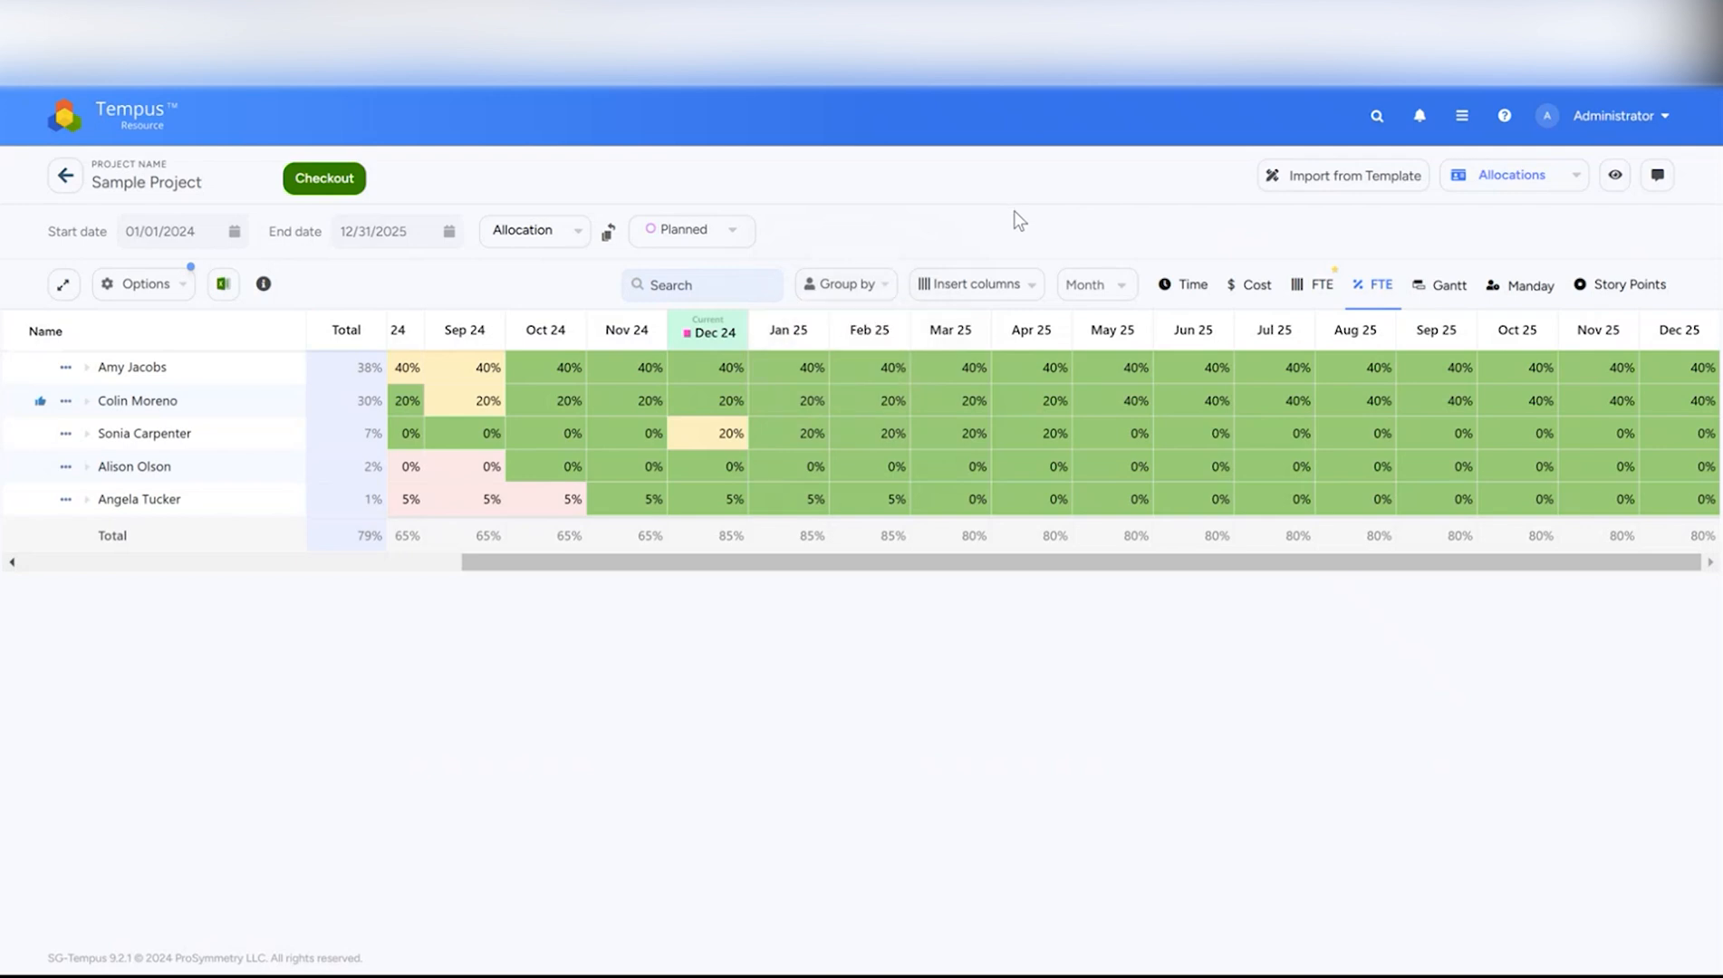
- Add the resource attribute Role as a column in the allocation grid
click(978, 288)
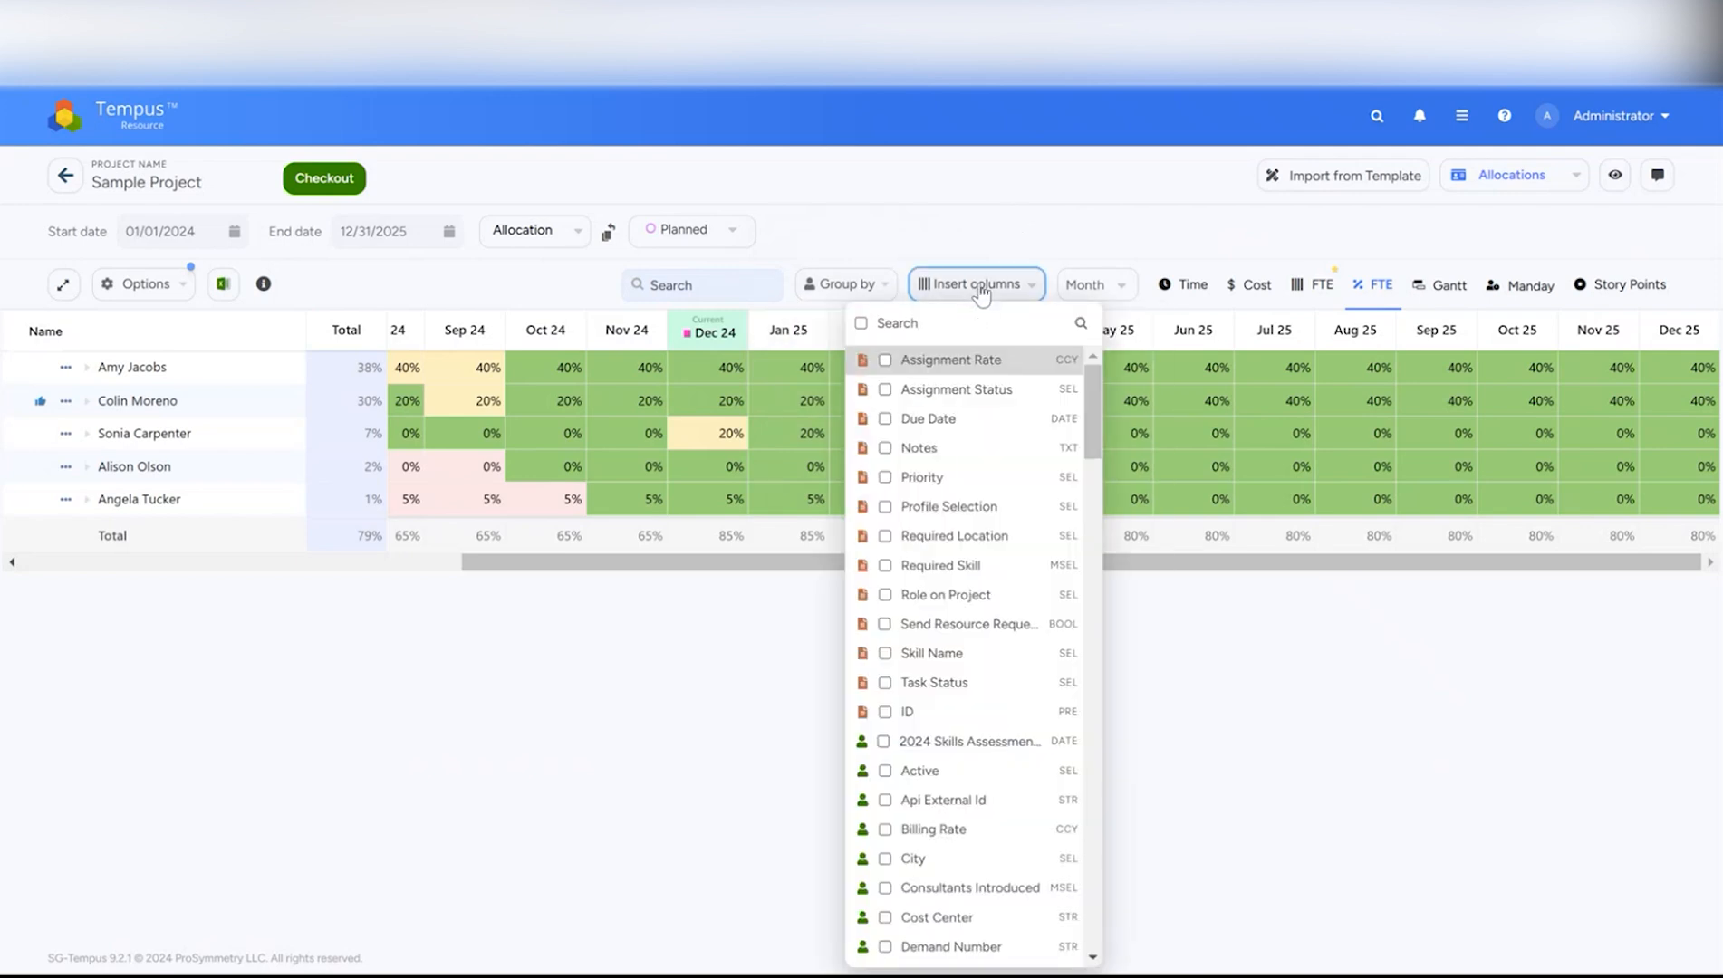
scroll(996, 507, down, 3)
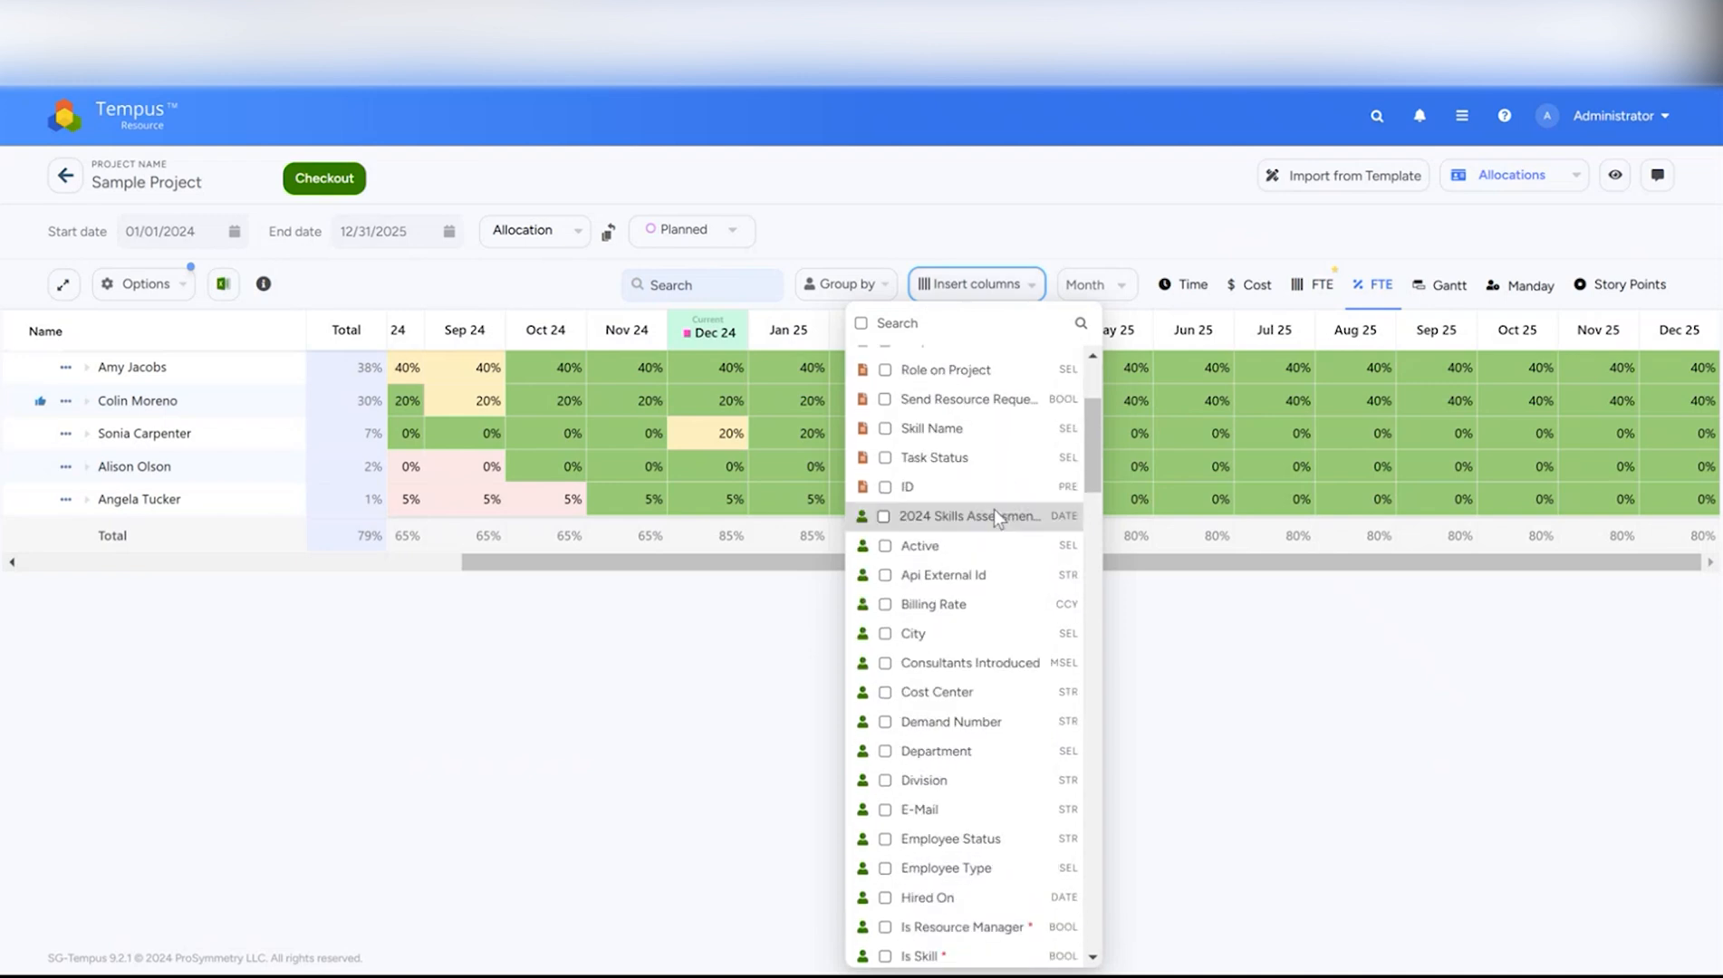
scroll(987, 519, down, 15)
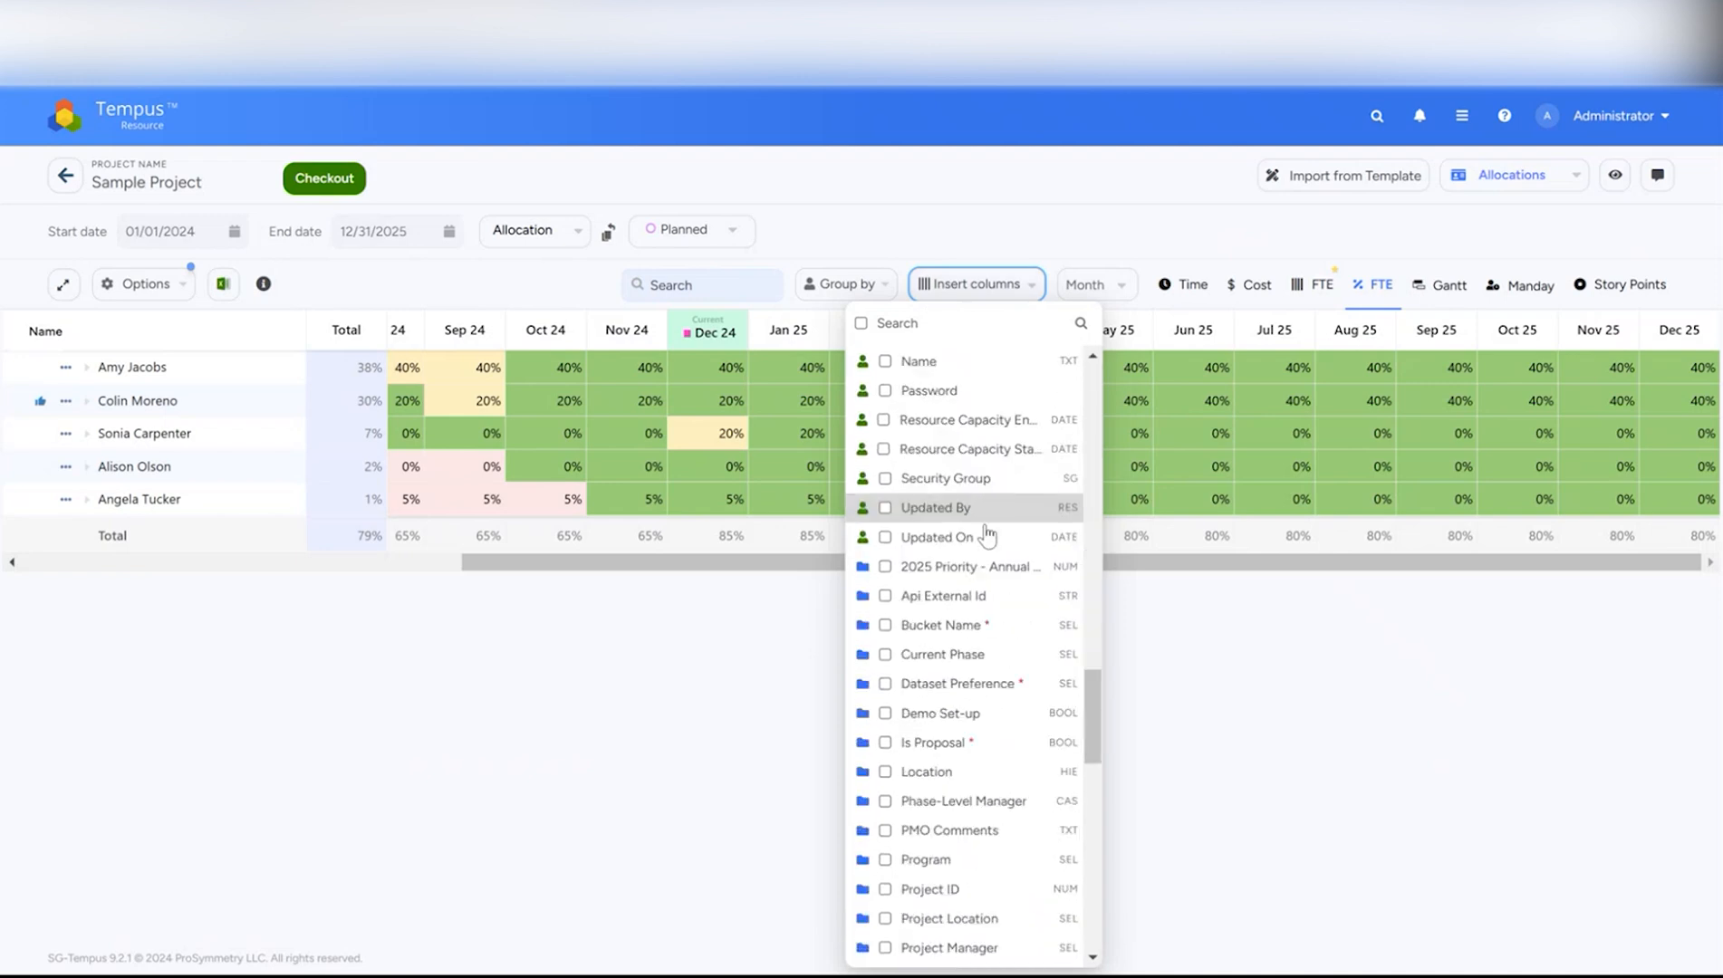
scroll(989, 518, down, 2)
scroll(989, 523, up, 10)
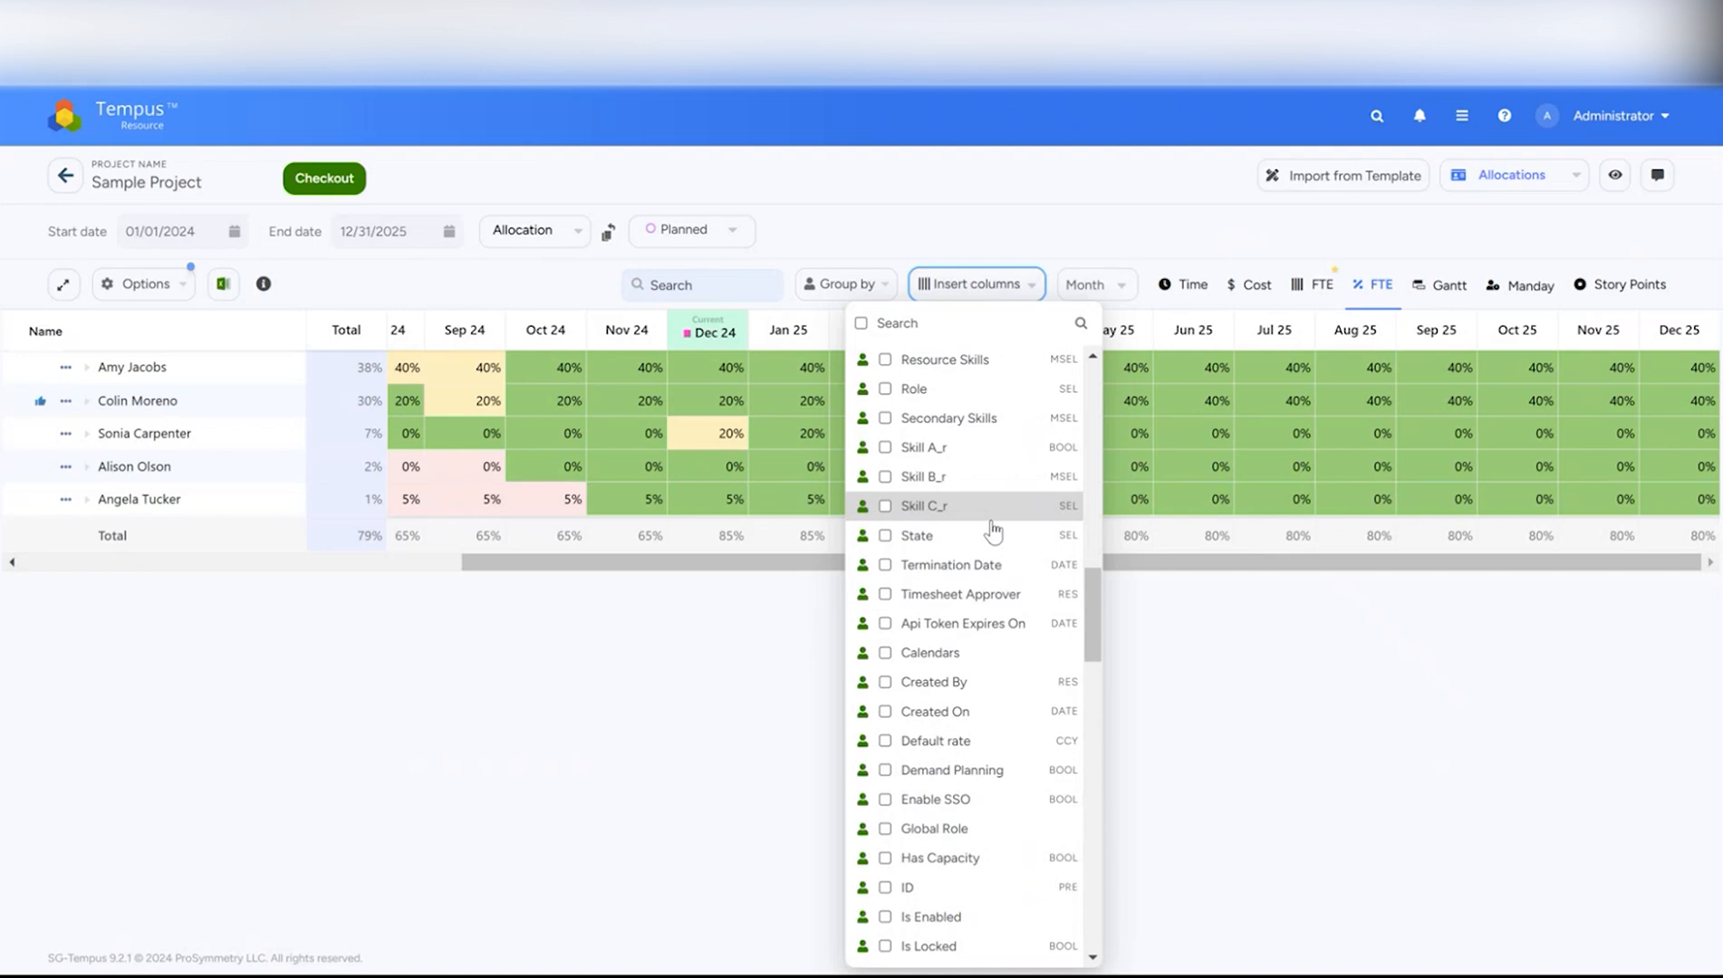
click(889, 388)
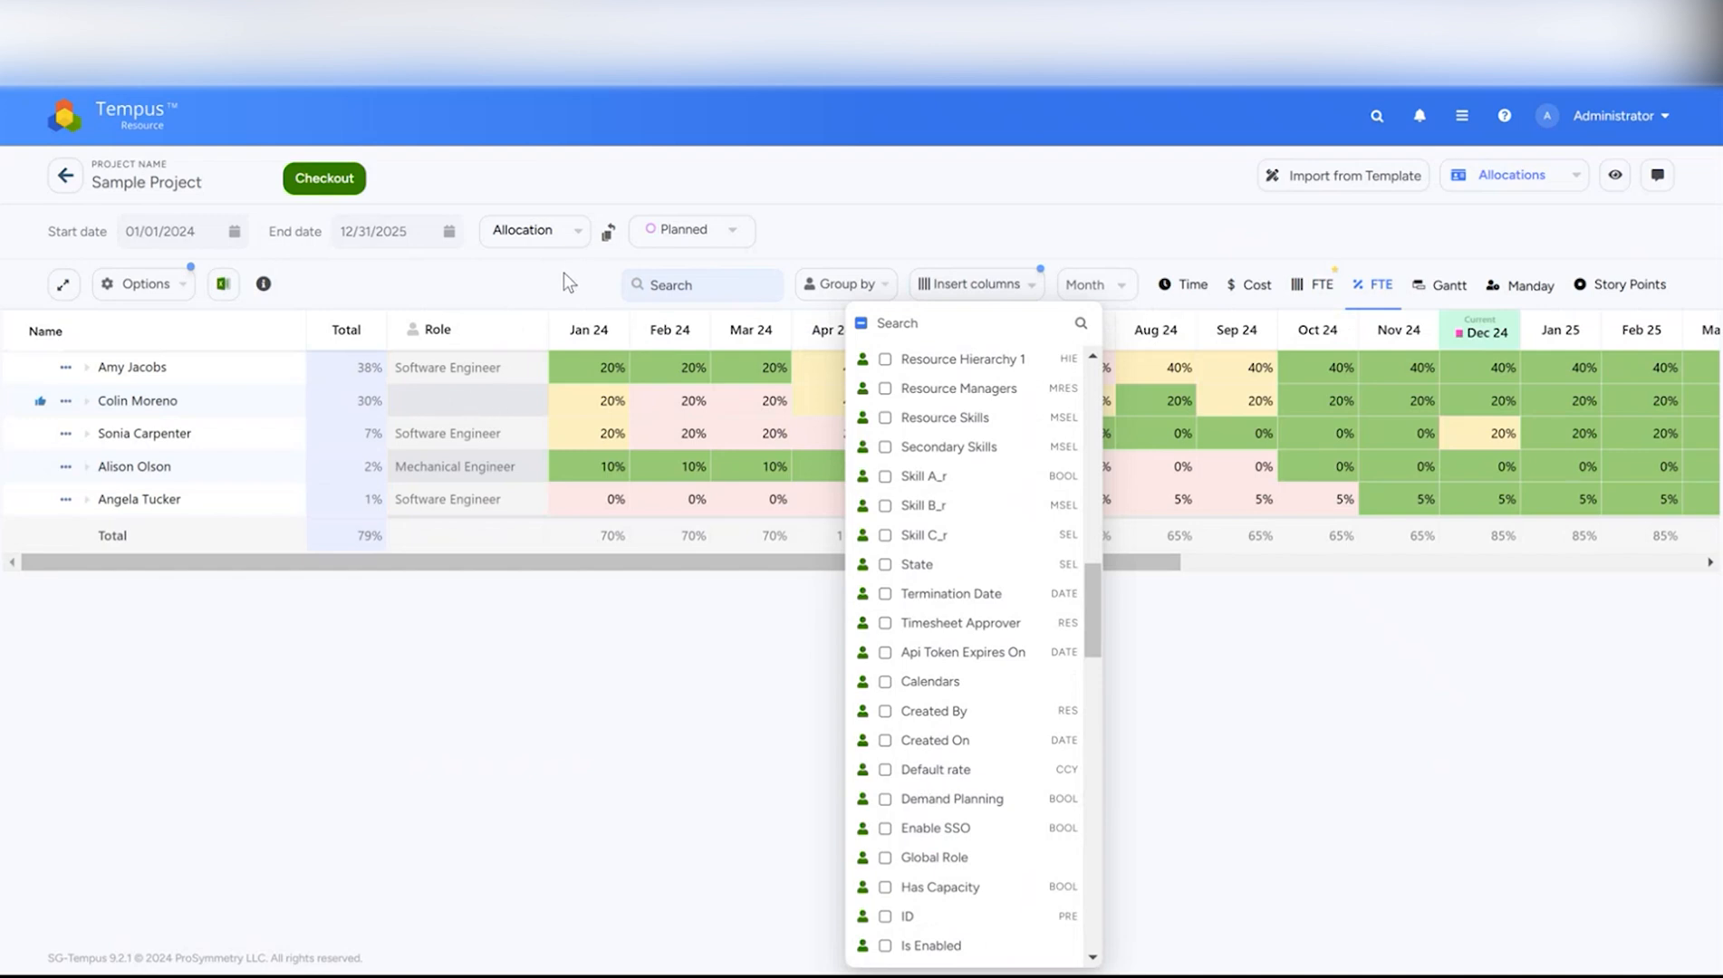
scroll(976, 460, up, 10)
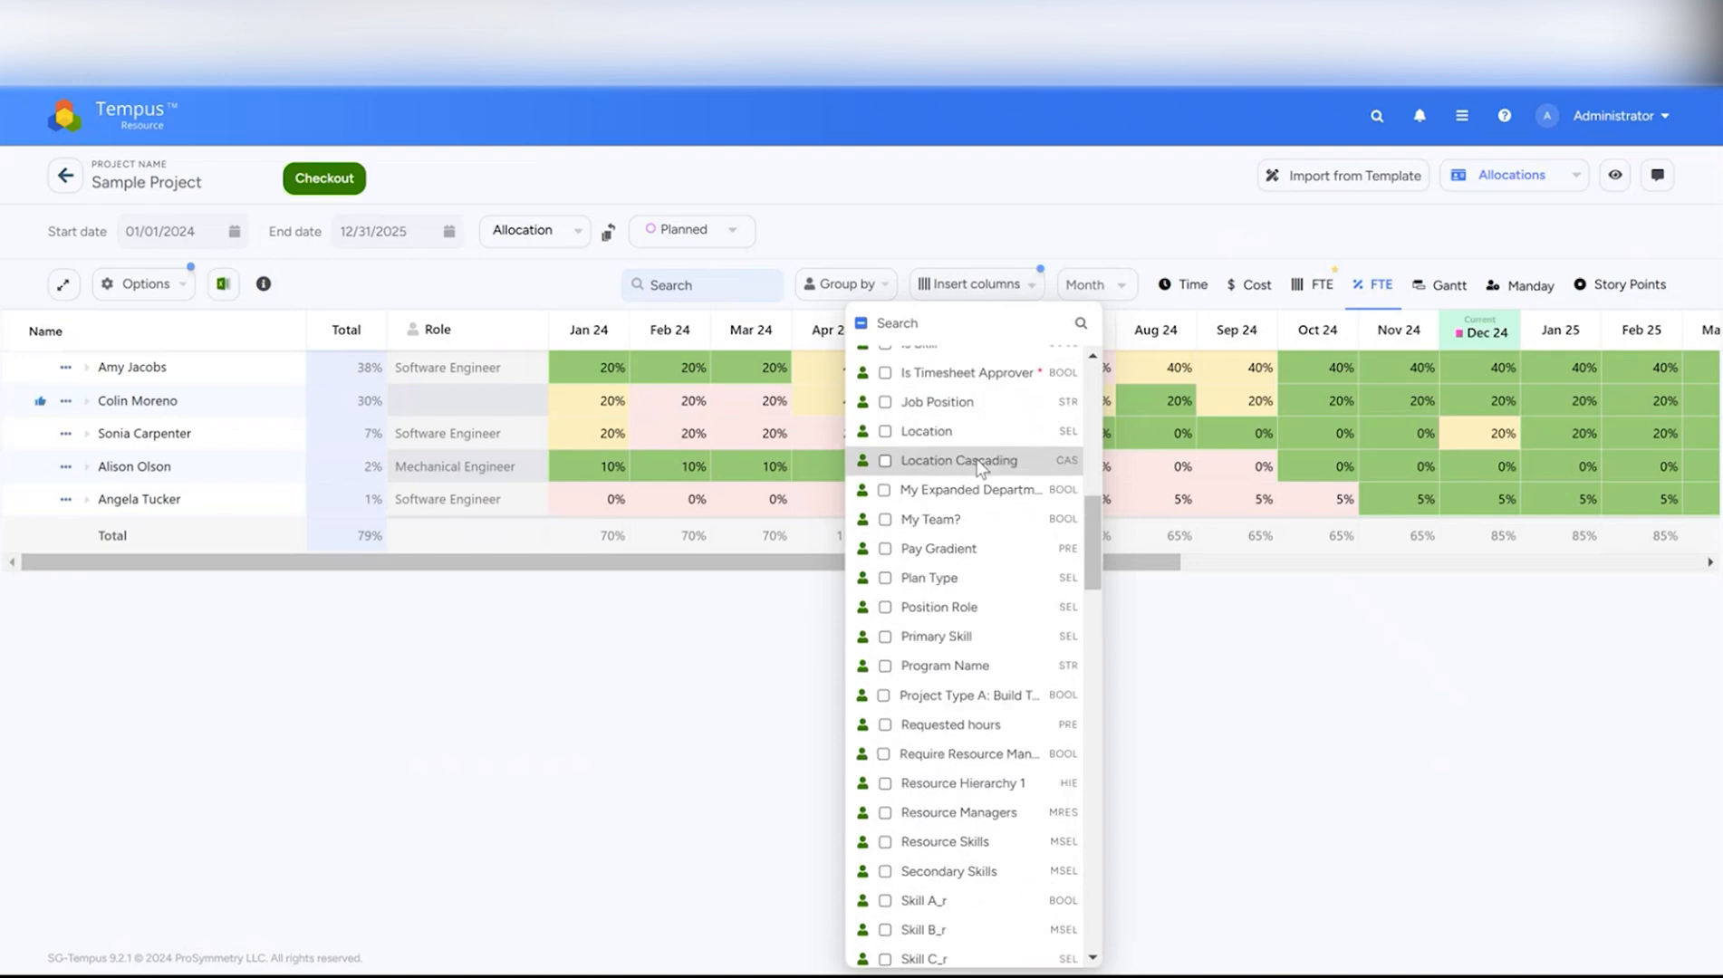
scroll(979, 469, up, 3)
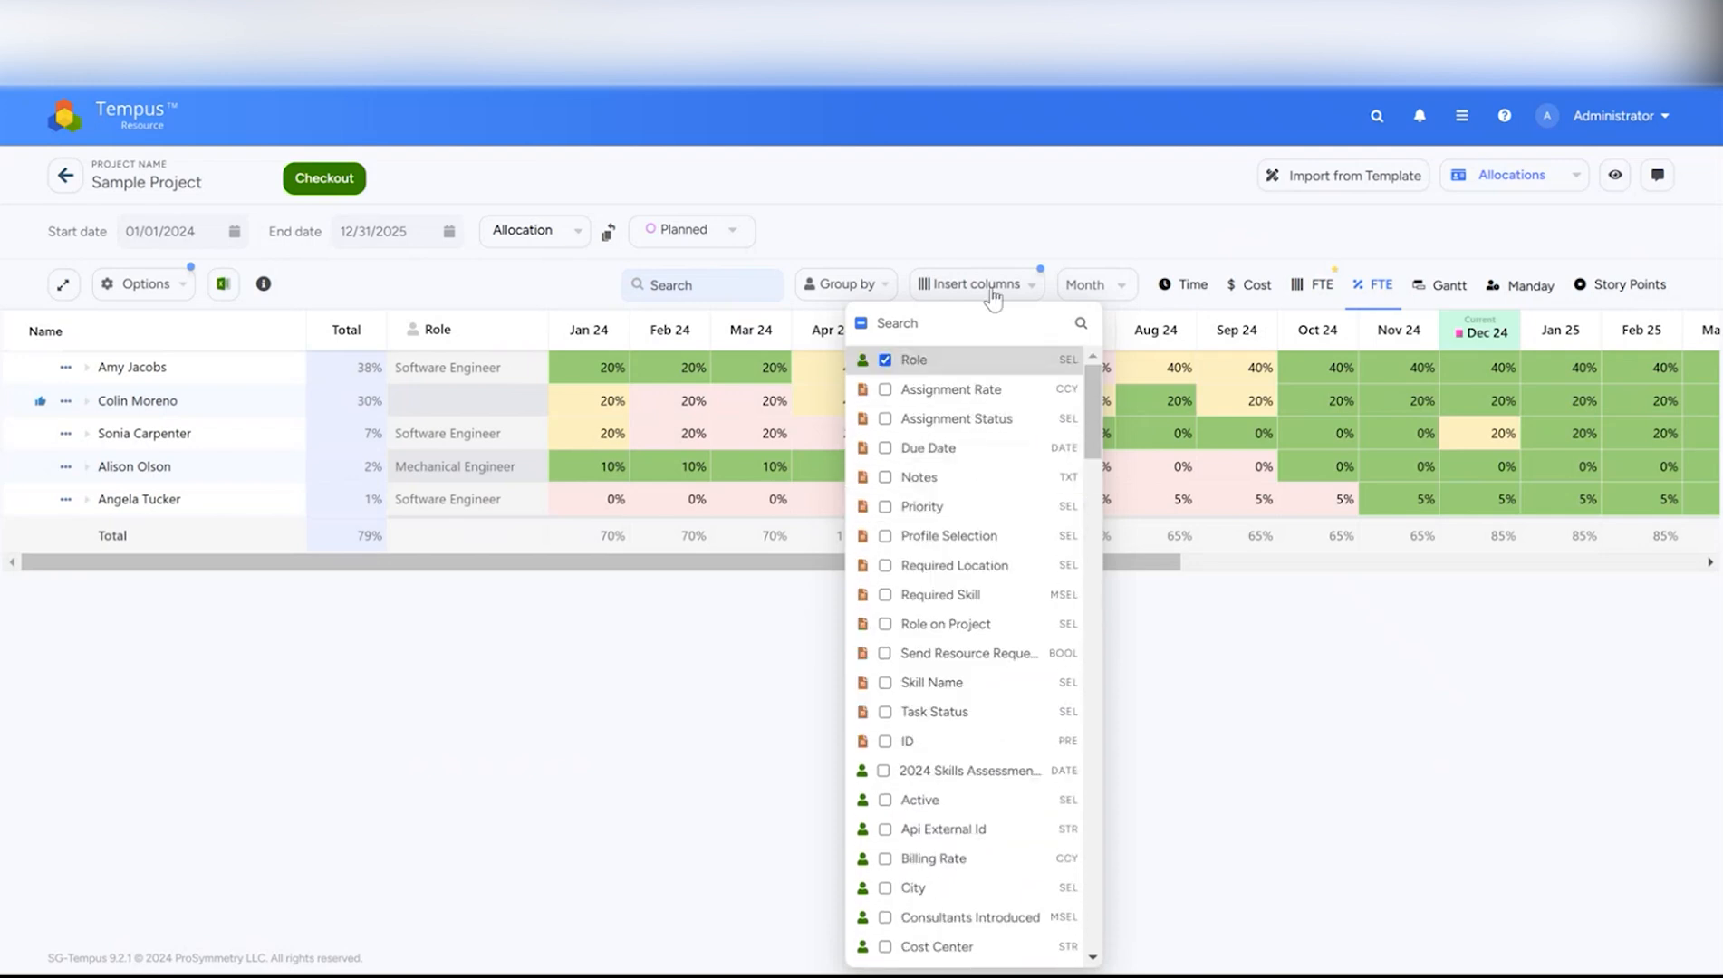
click(1002, 206)
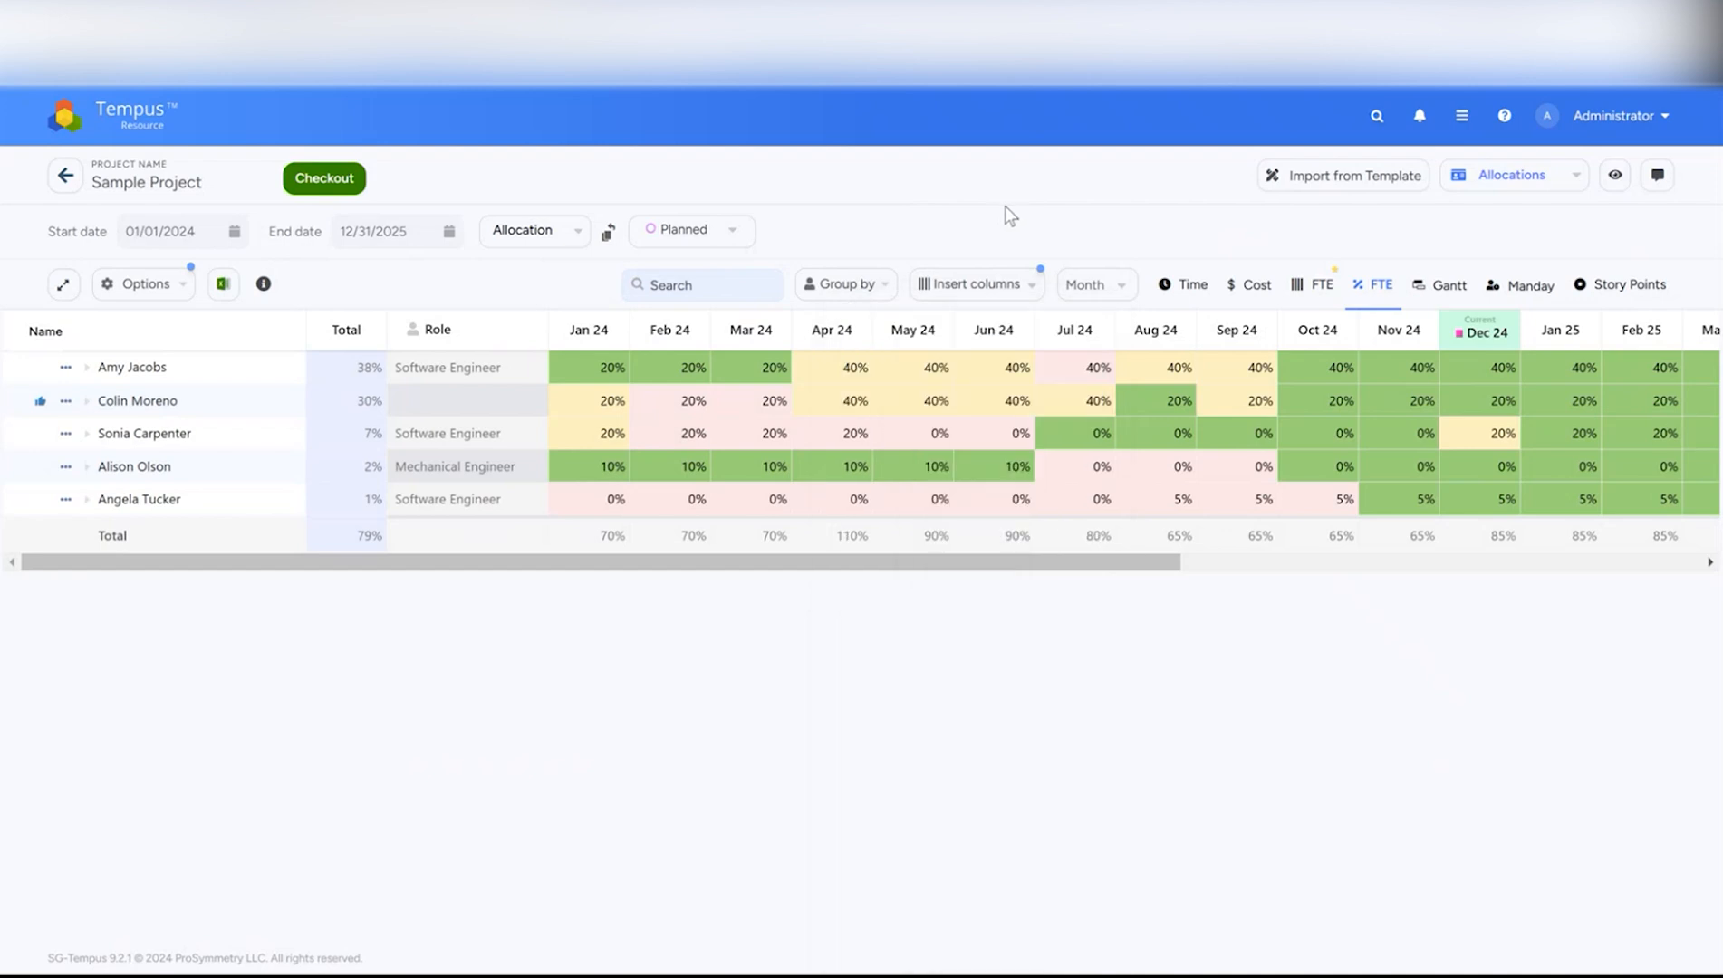
- Review the time period choices and view the allocations as FTE, Time, Cost, Gantt, Manday and Story Points
click(1093, 284)
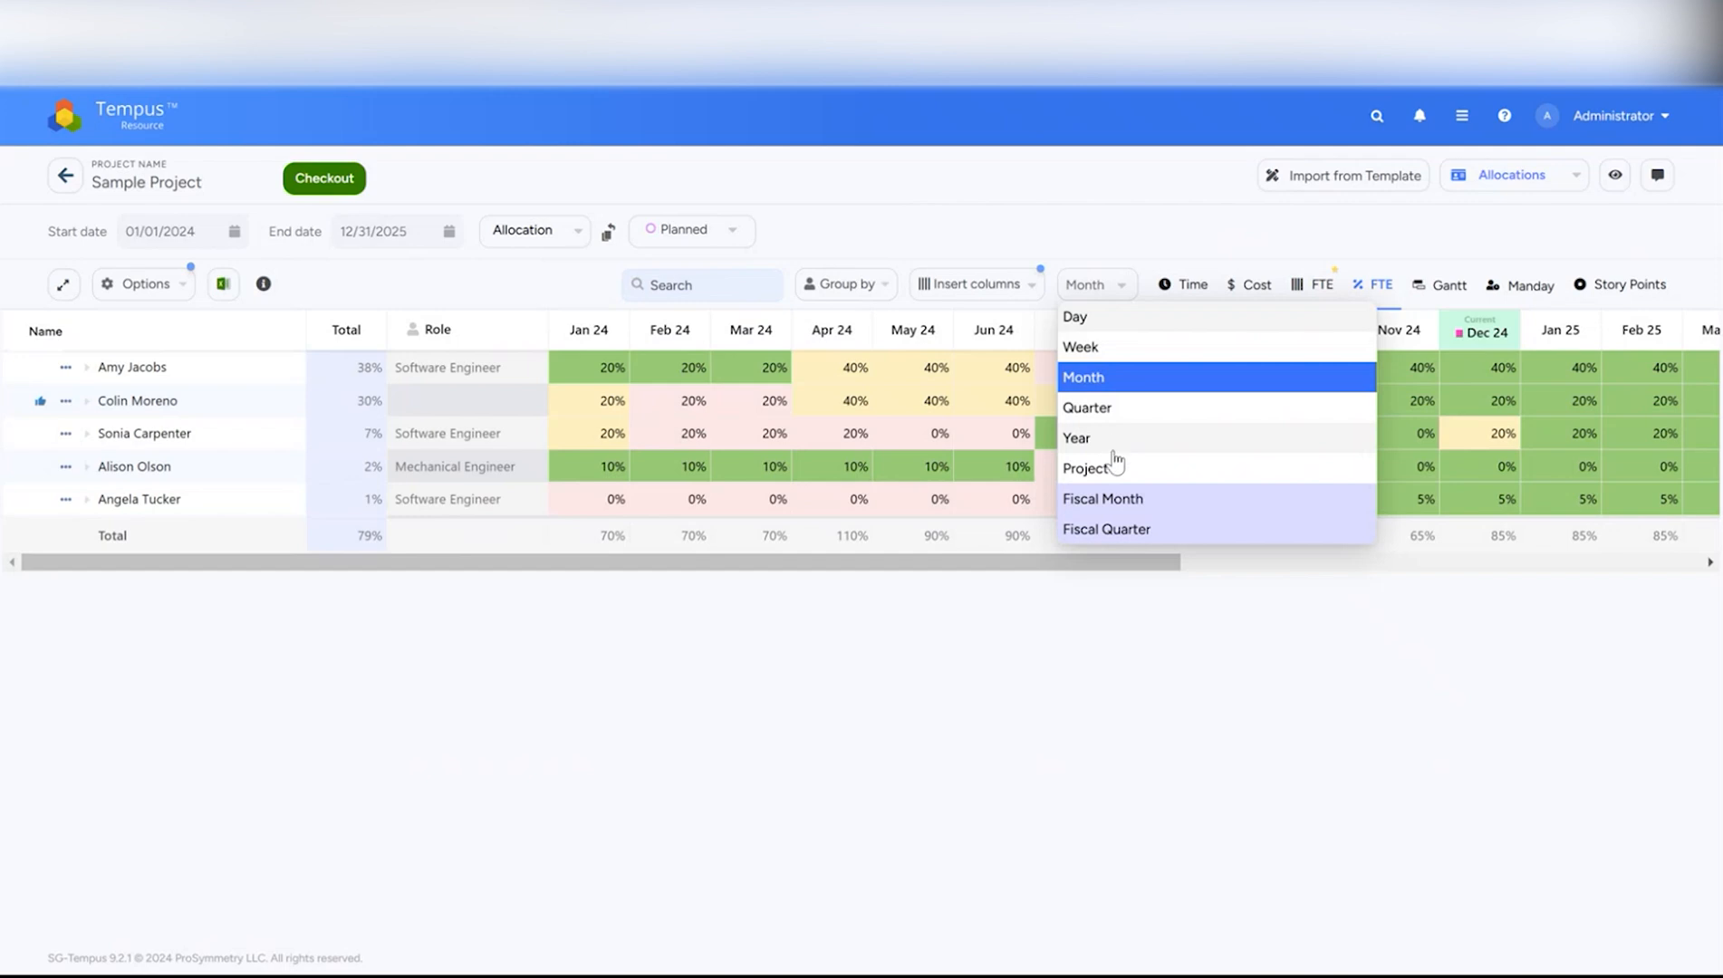
click(1171, 252)
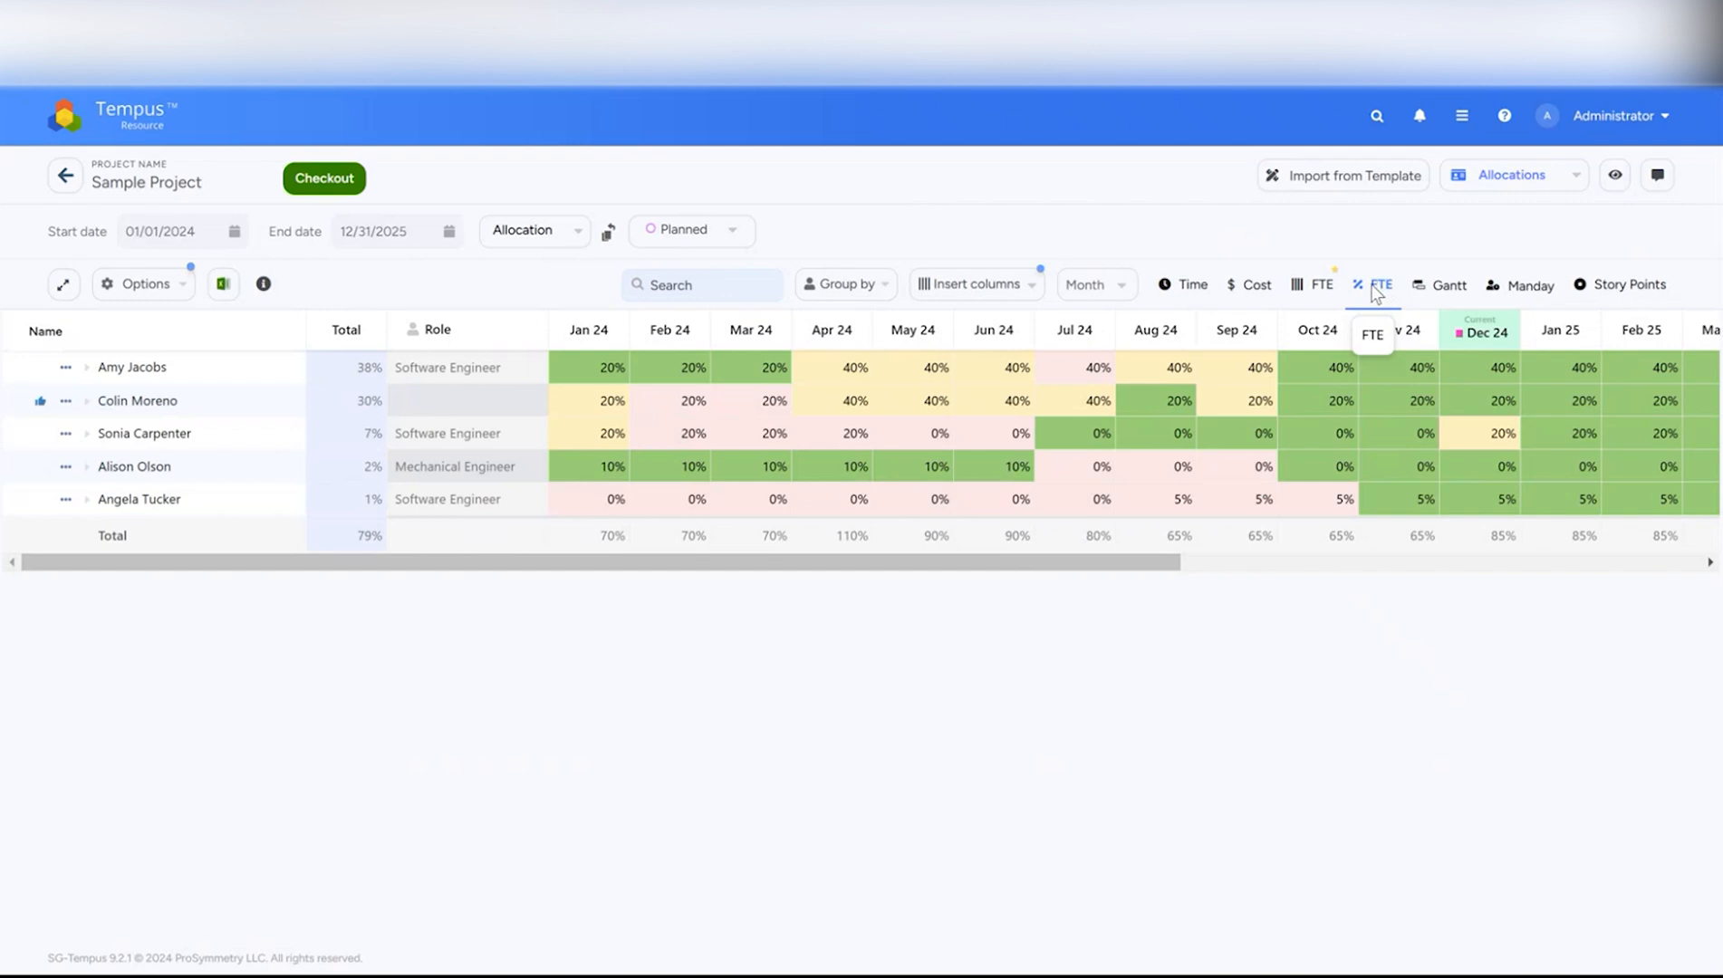
click(1301, 288)
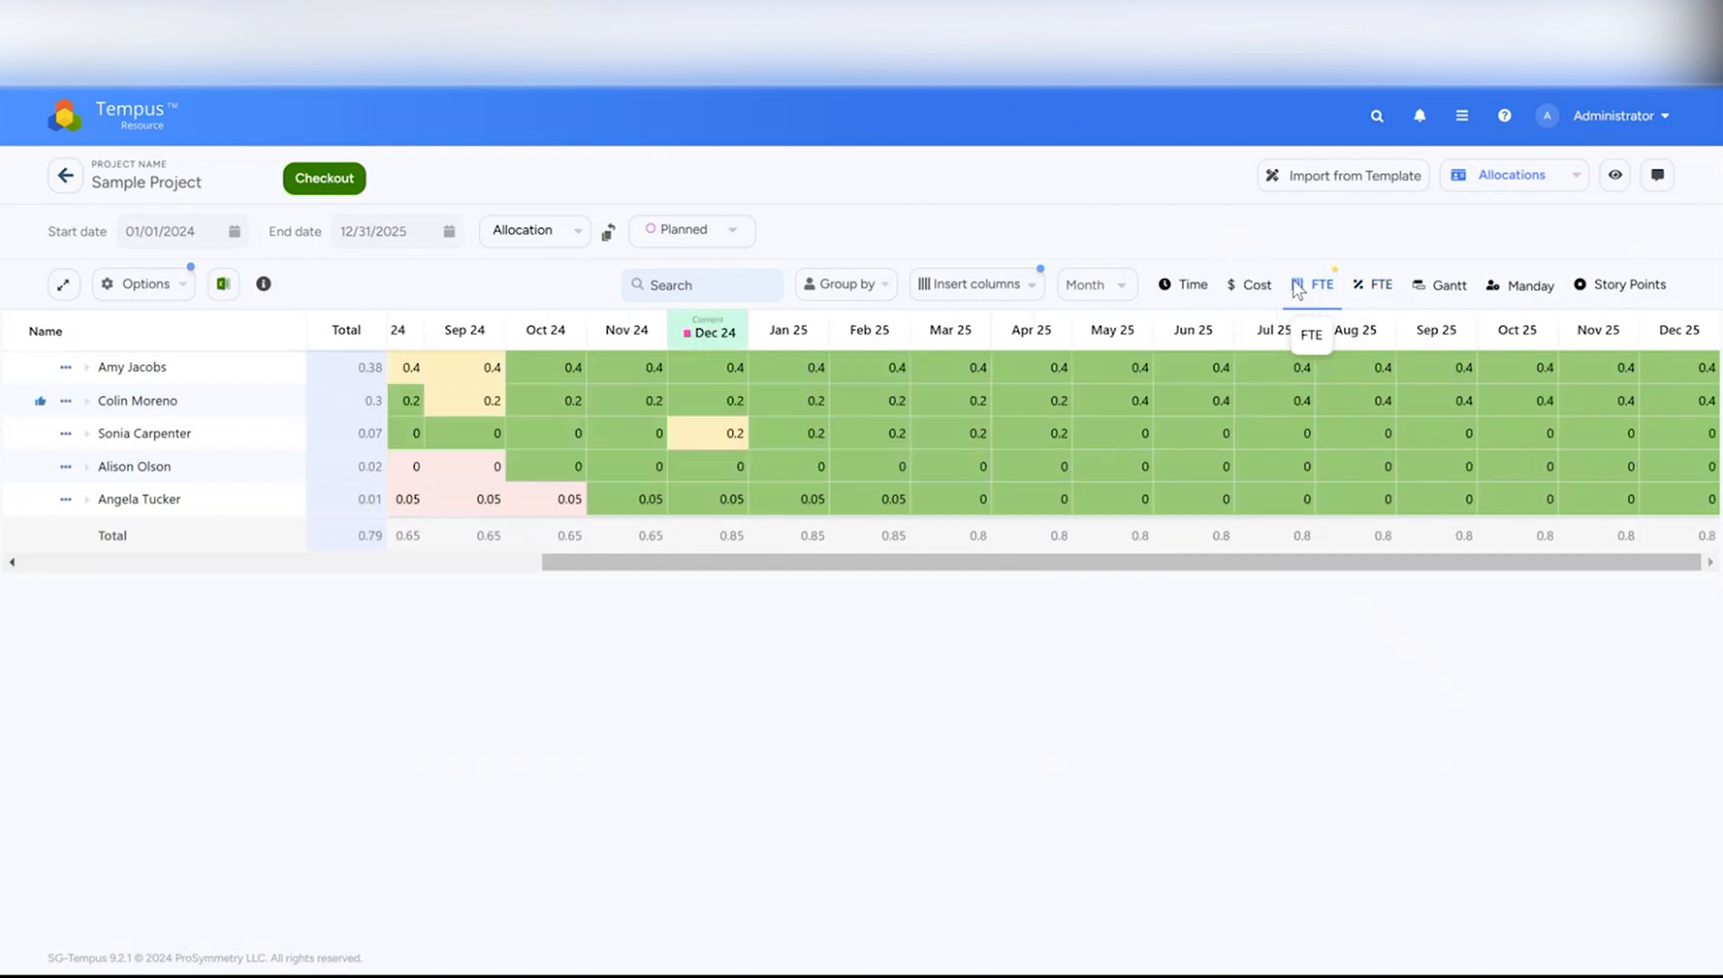
click(1189, 290)
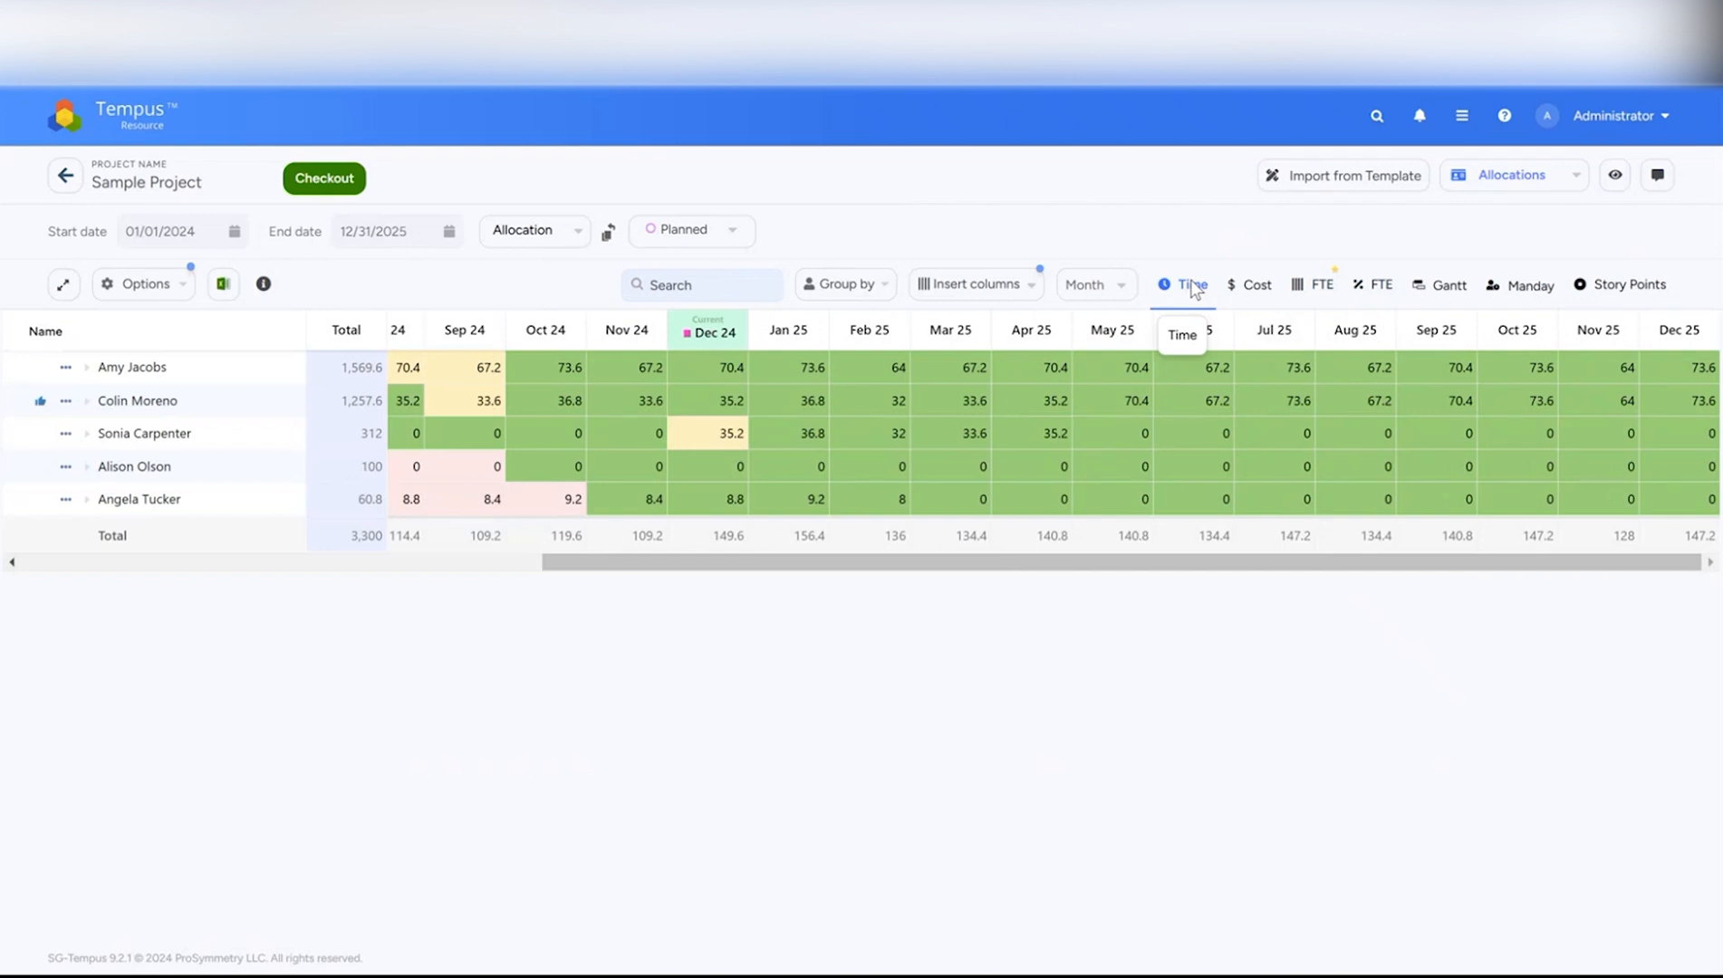
click(1247, 286)
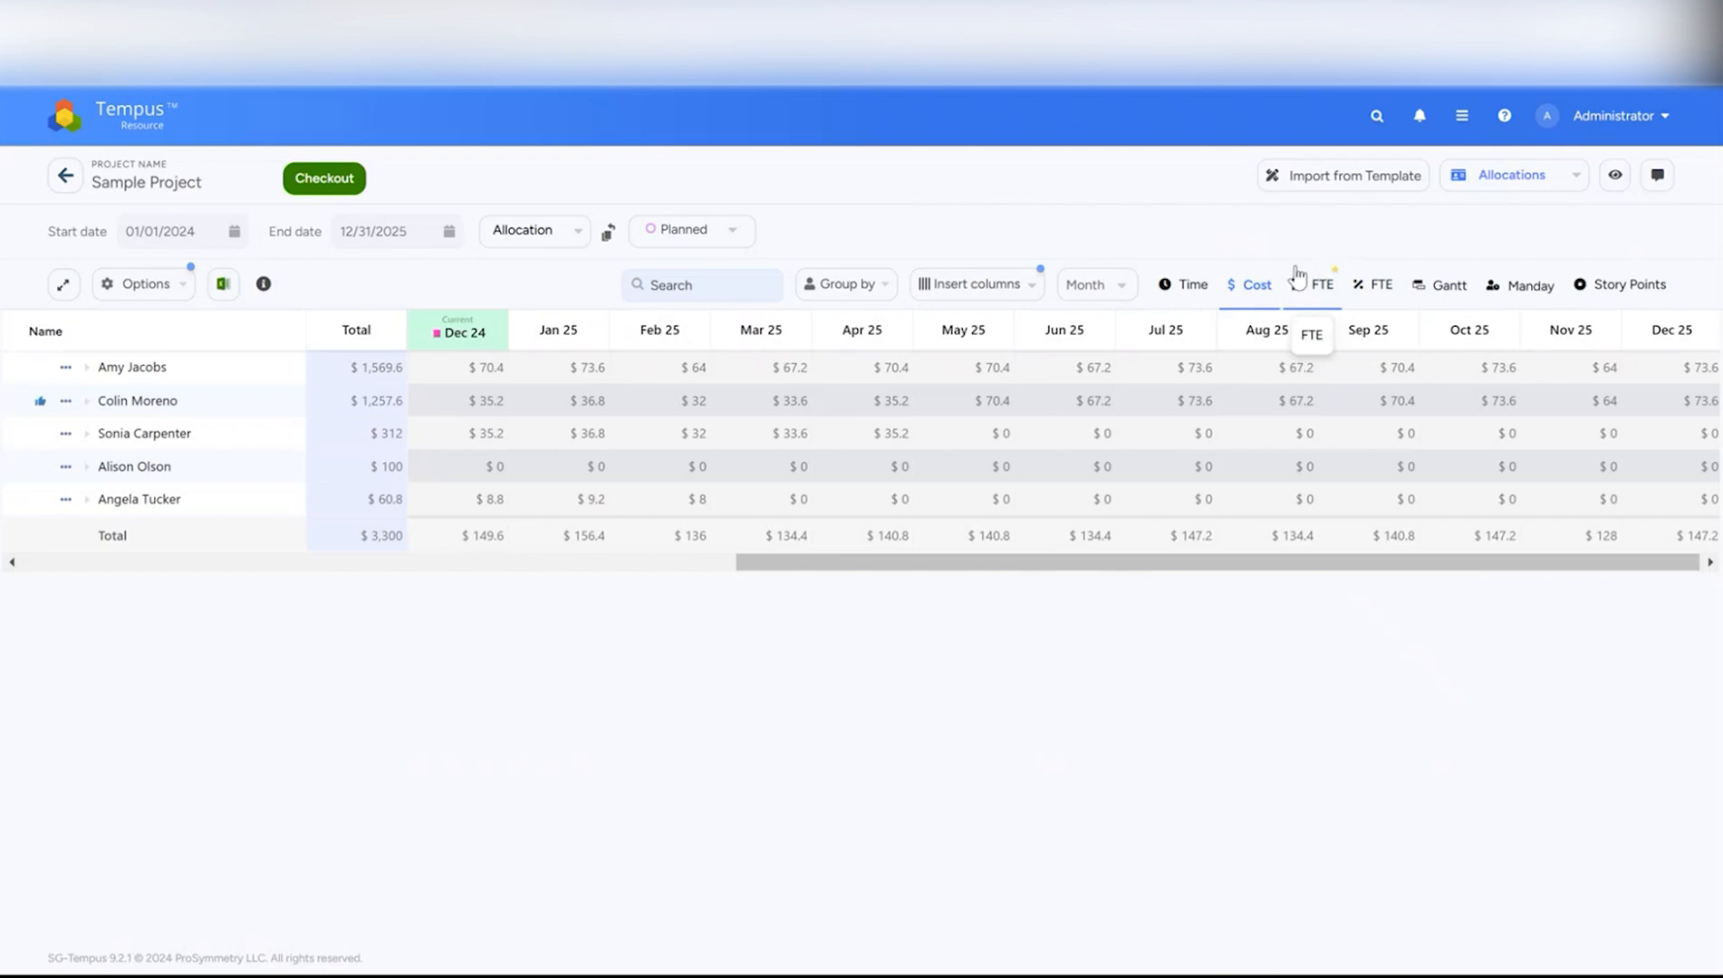
click(1436, 292)
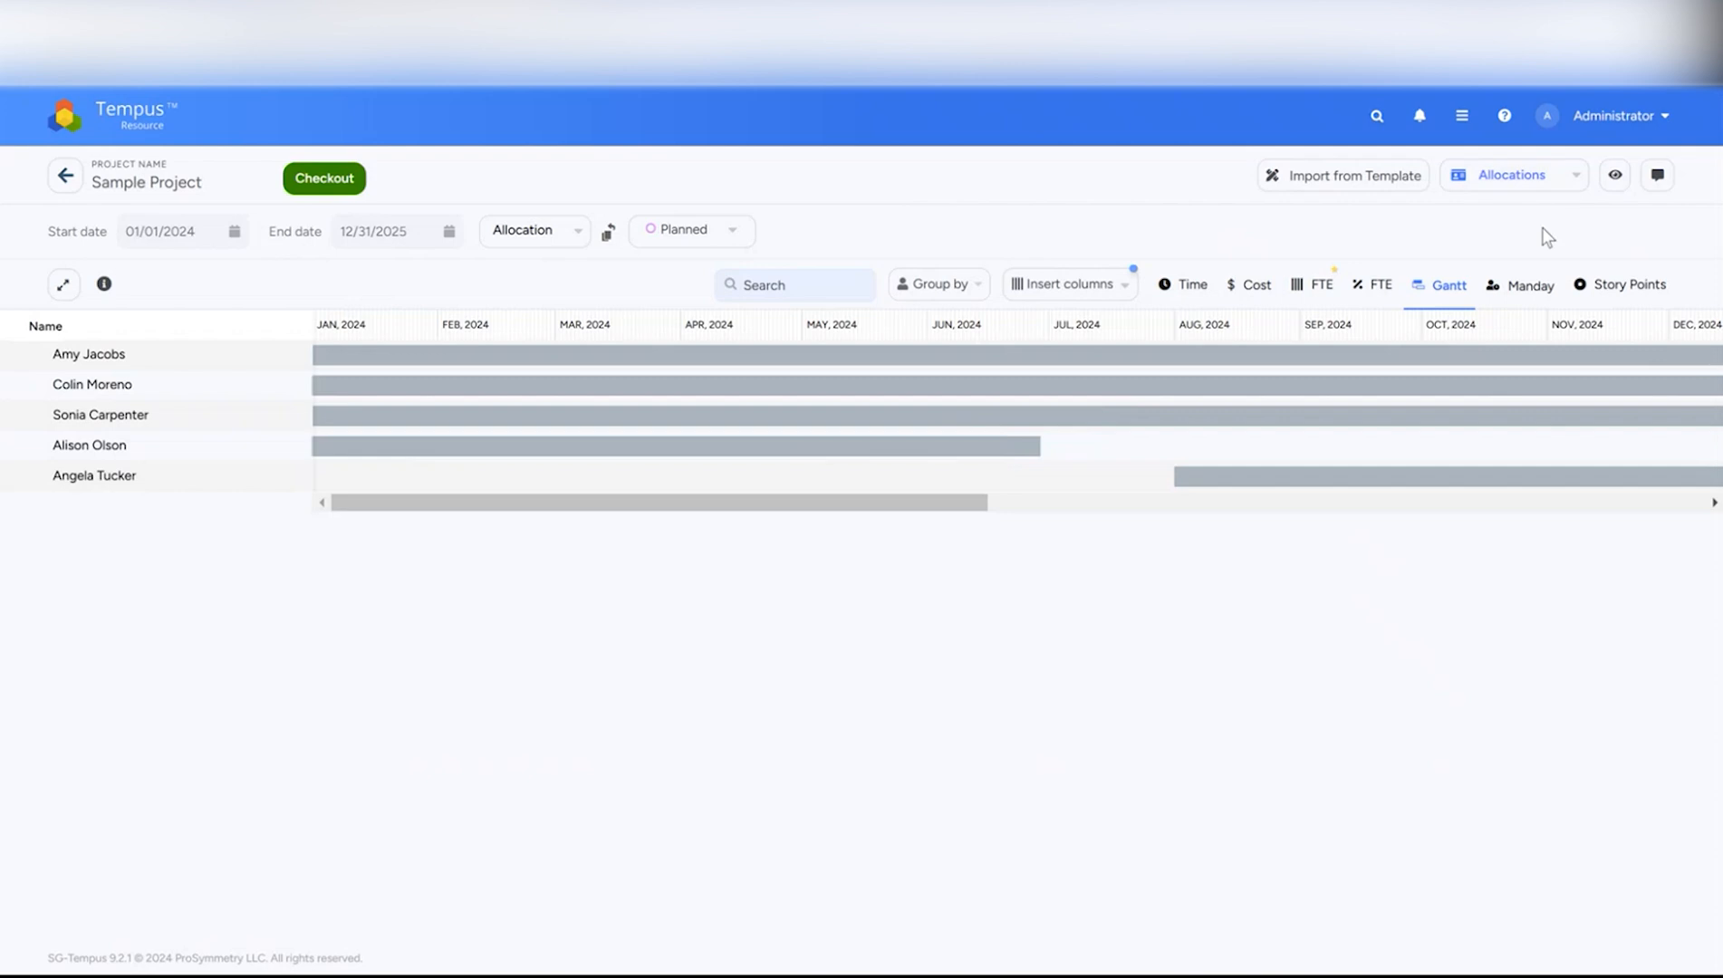
click(1527, 285)
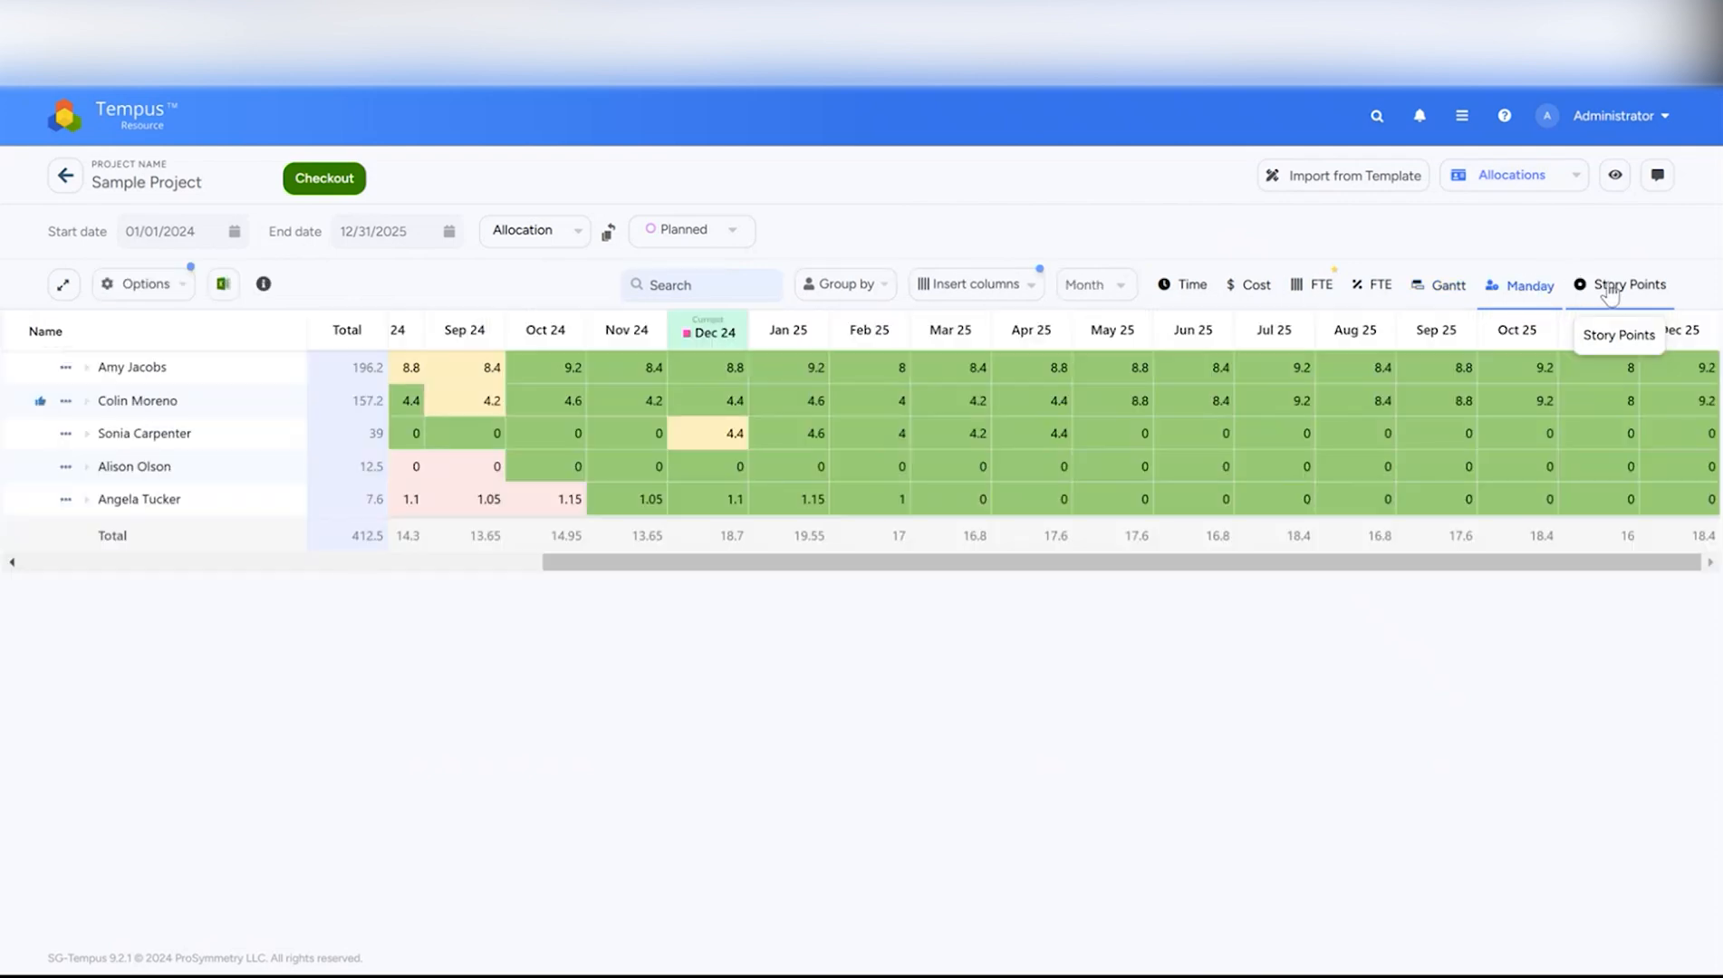
click(1610, 288)
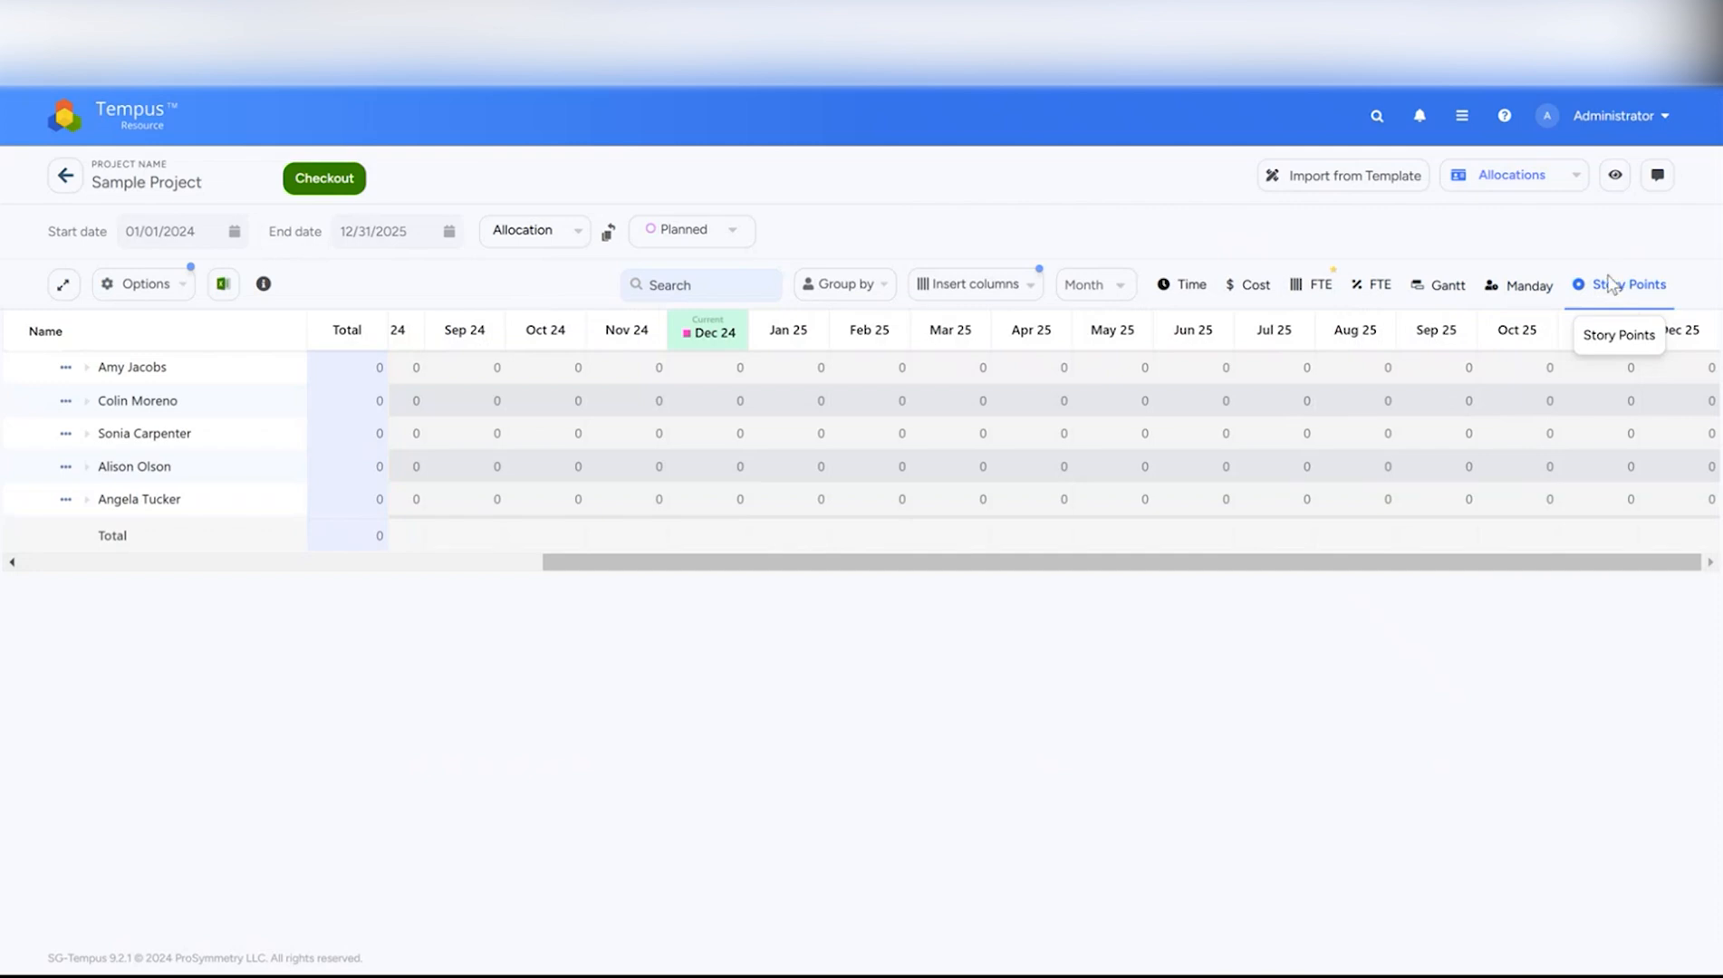
- Examine the advanced options for importing from the Task Template, without applying it to the project
click(1359, 184)
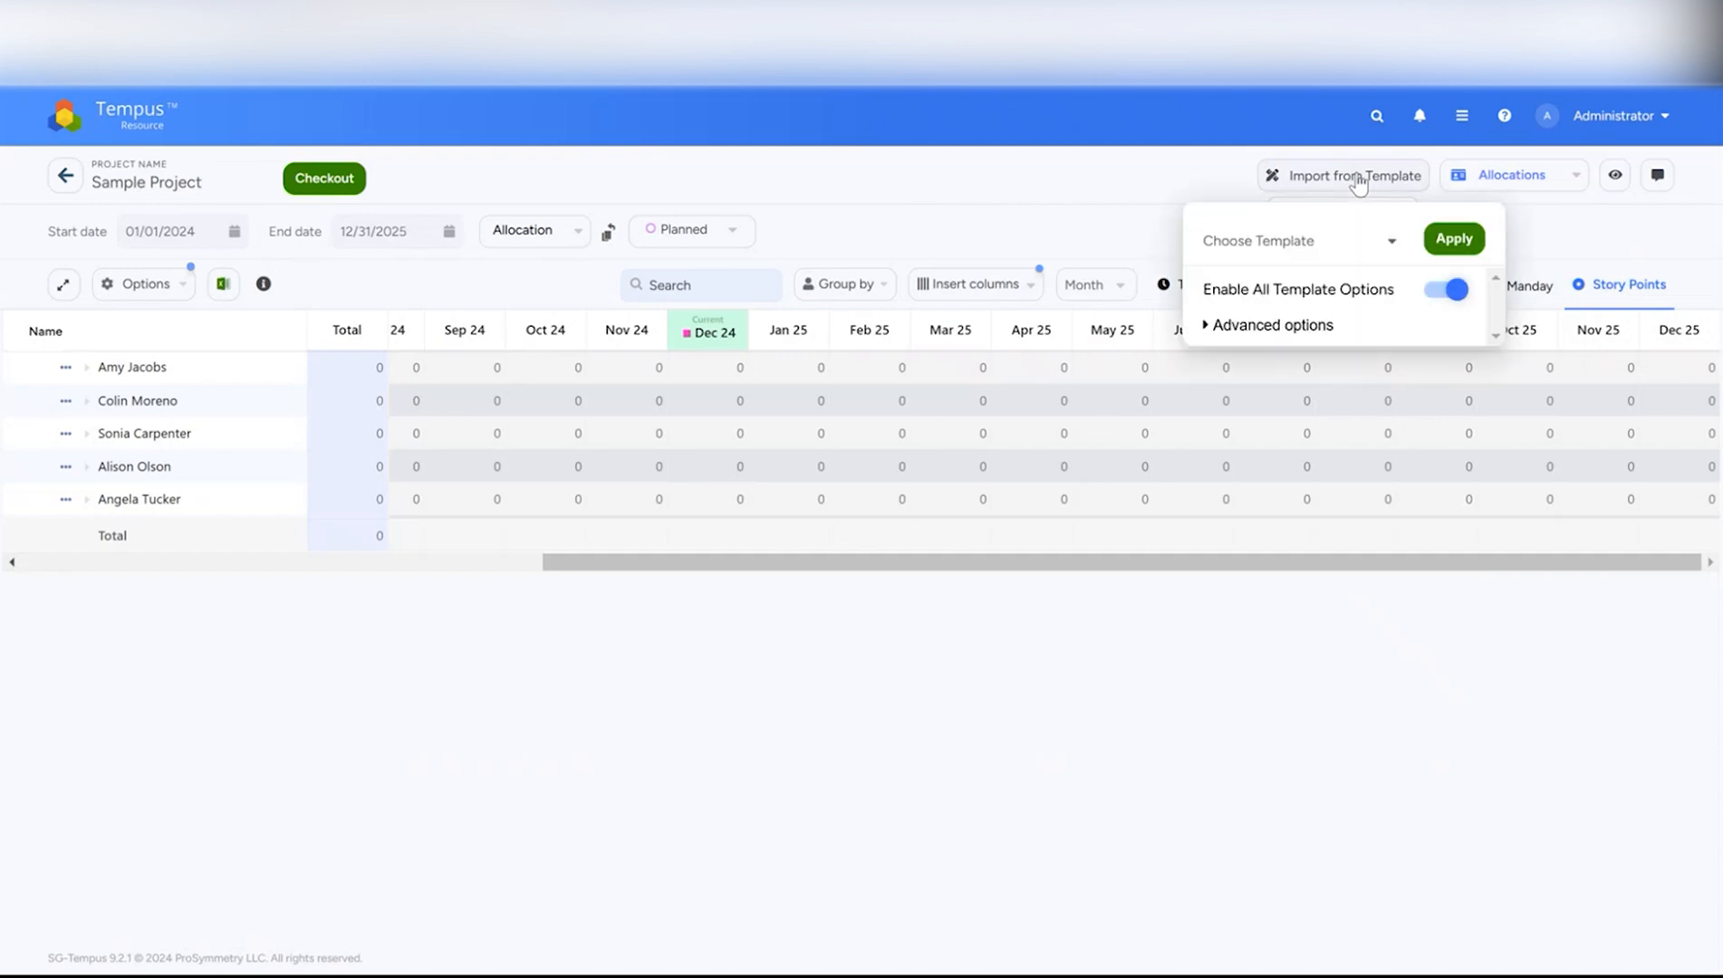
click(1342, 248)
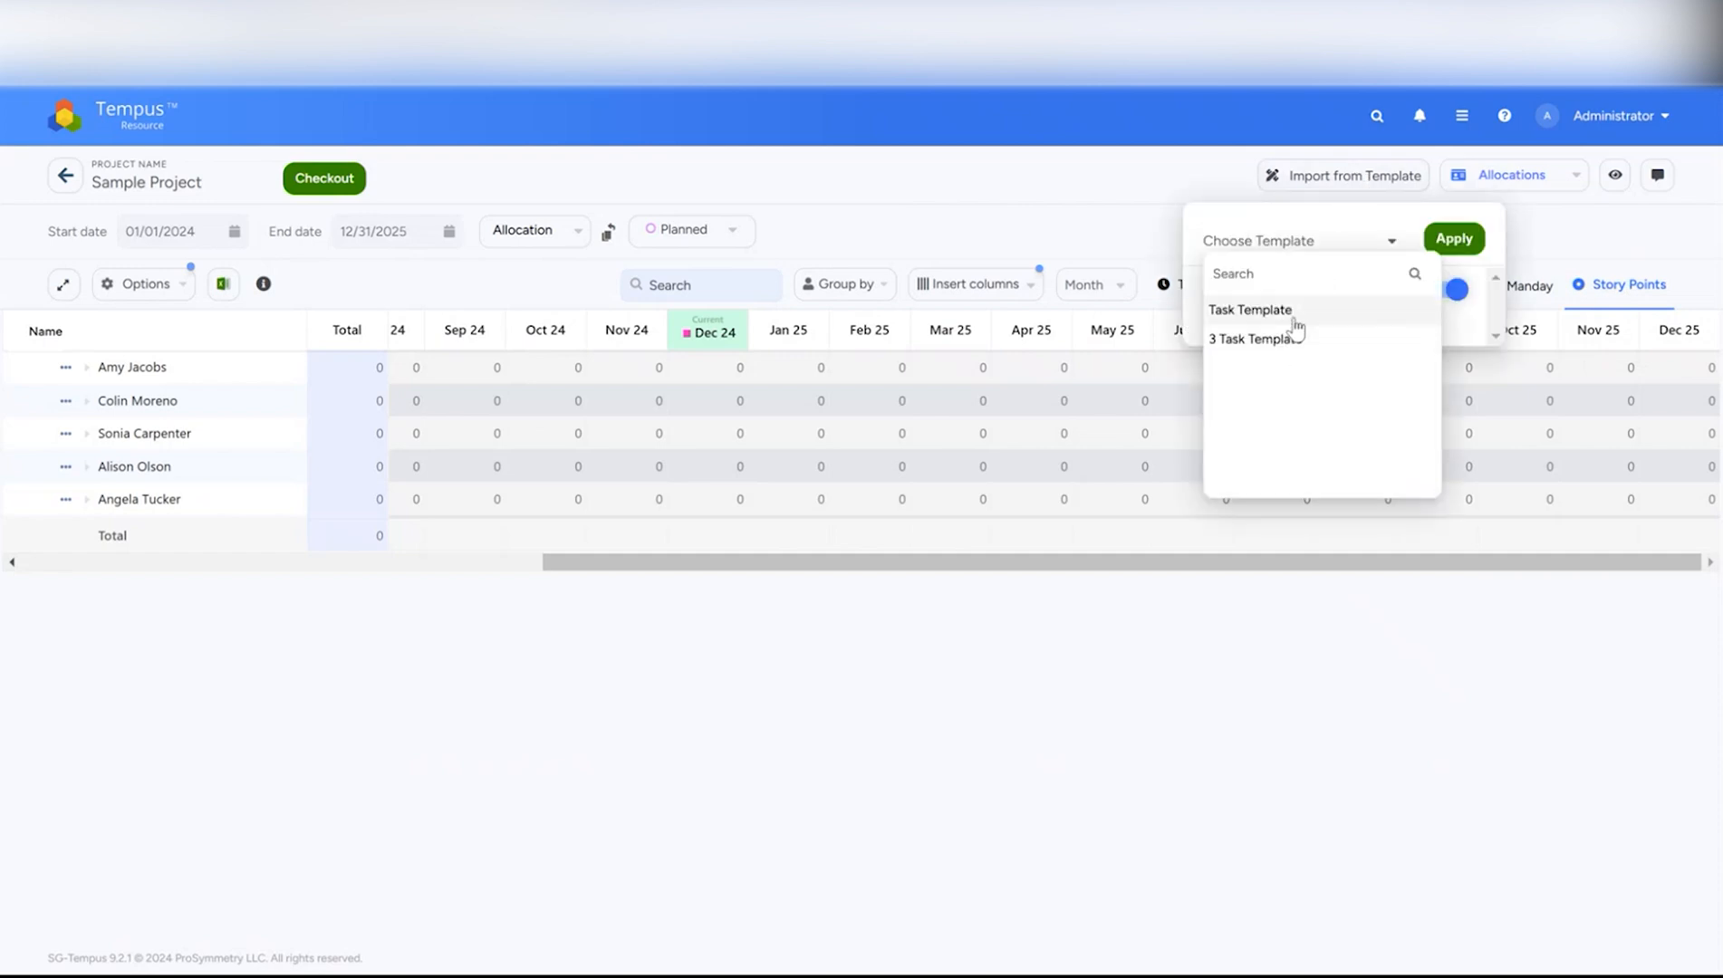
click(1300, 311)
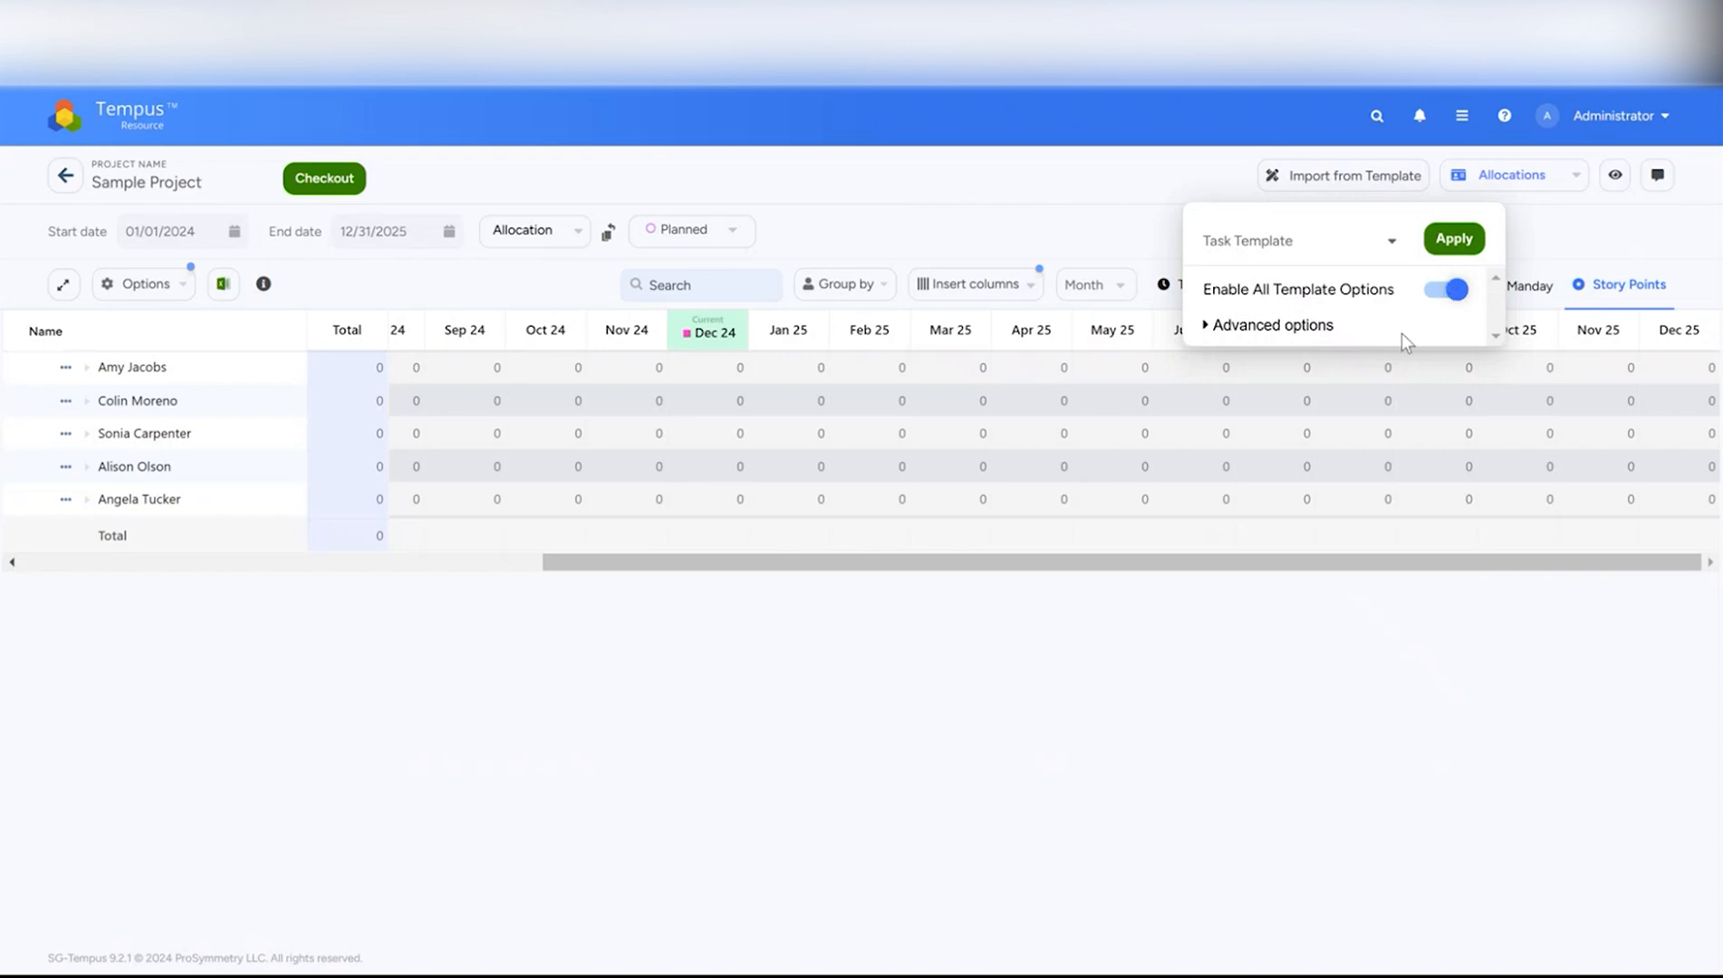
click(1293, 328)
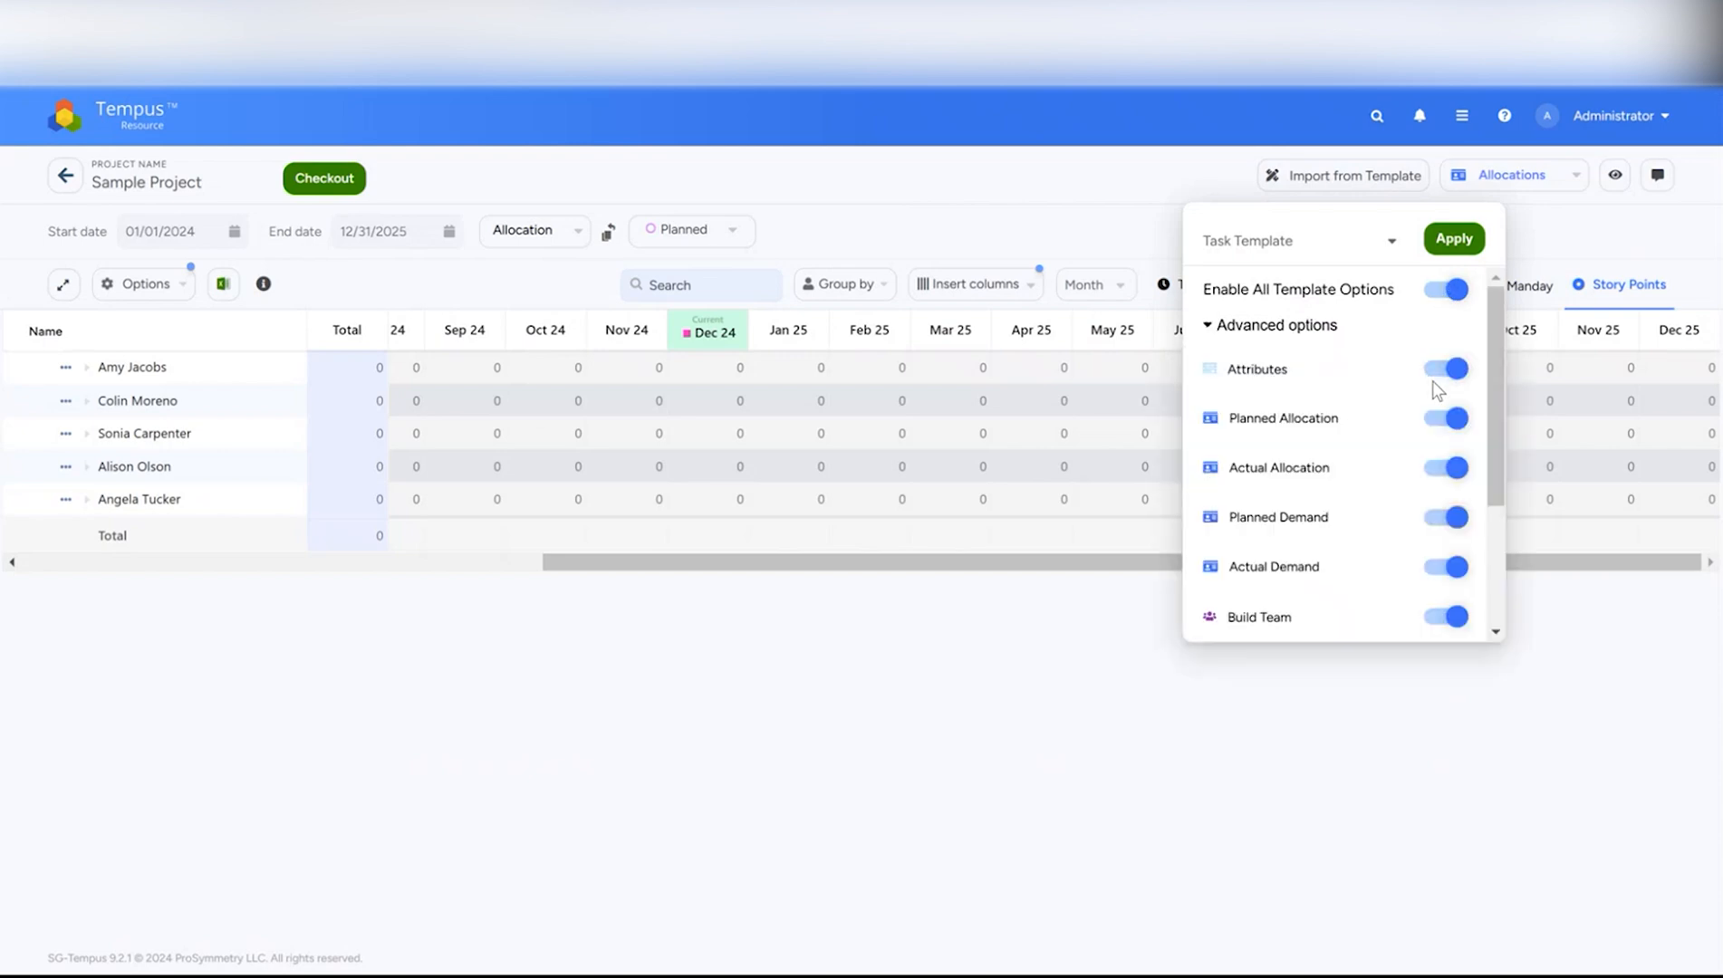
click(1564, 237)
- View the project's Subscription settings and its Scribe message area, leaving both unchanged
click(1615, 179)
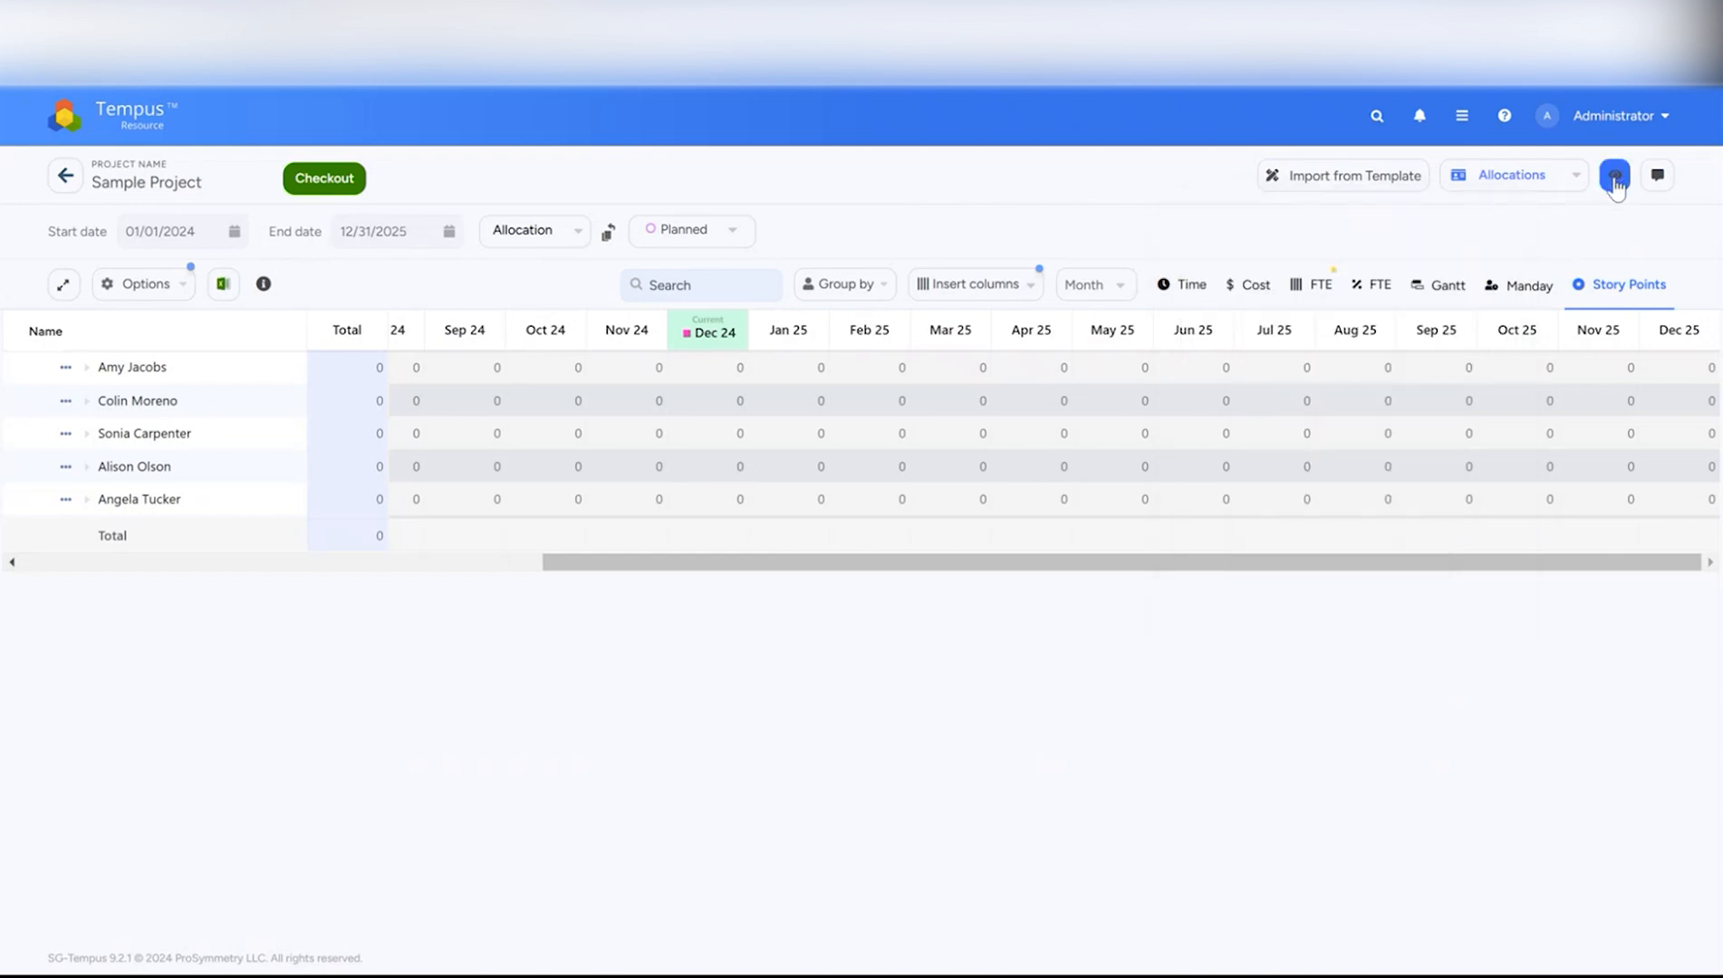
click(1615, 181)
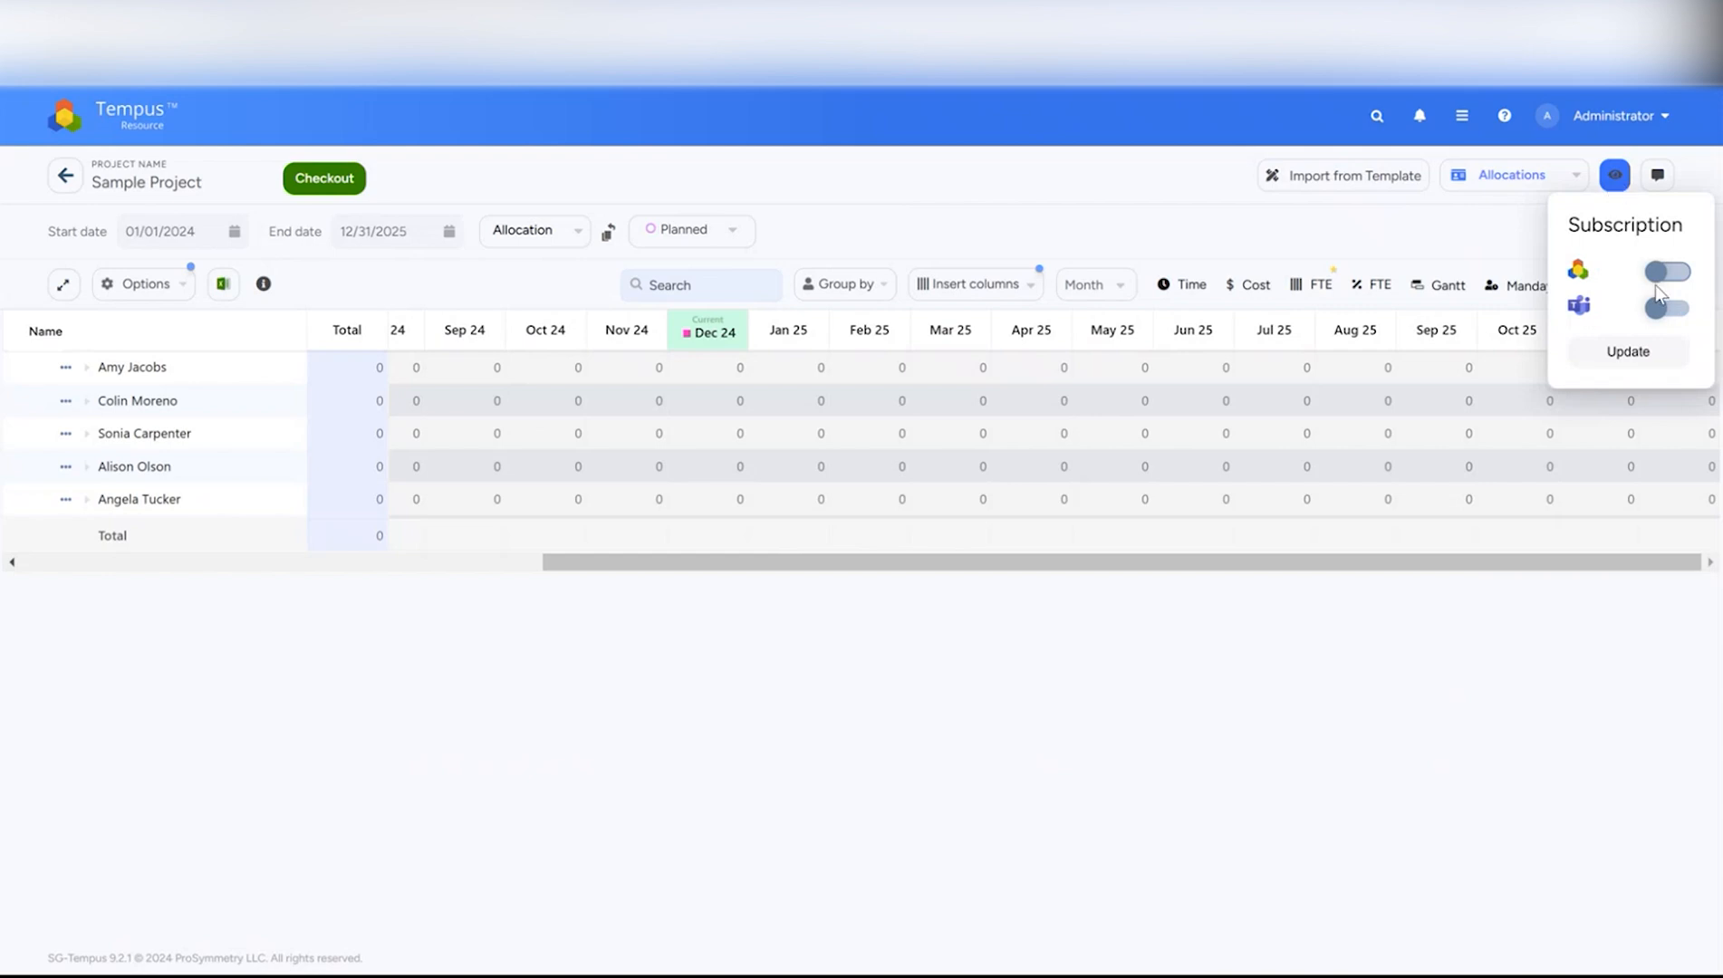
click(1657, 175)
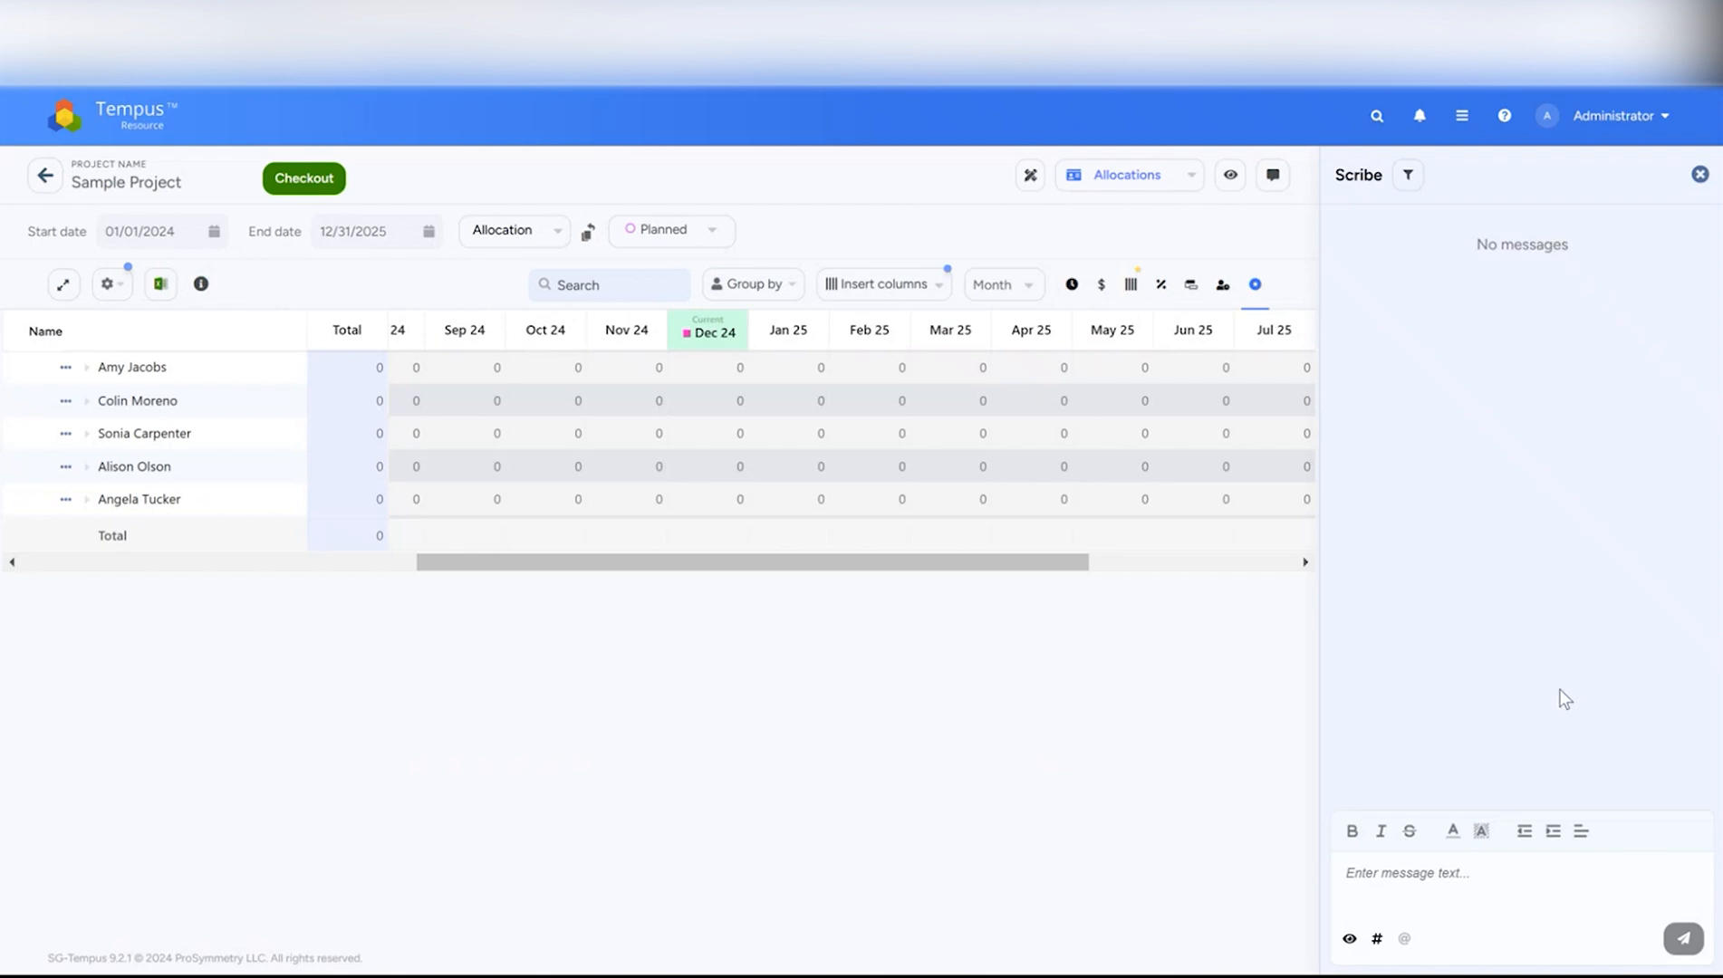
click(1699, 174)
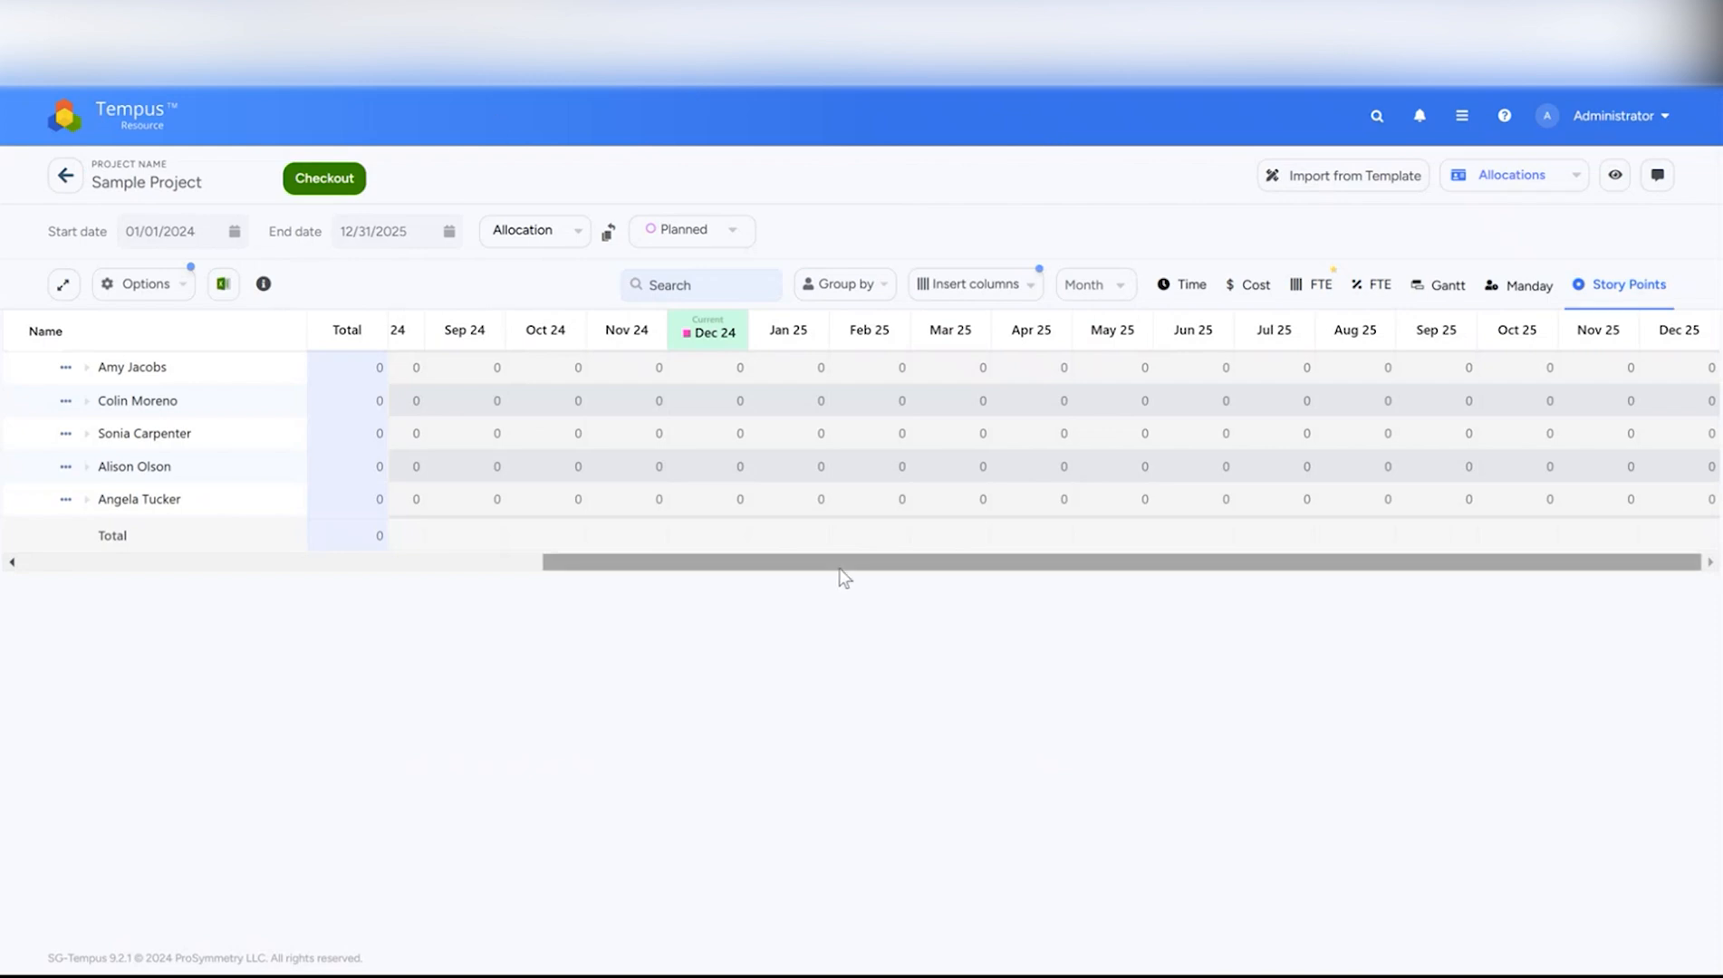
- Show the project's allocations as FTE percentages
click(1391, 276)
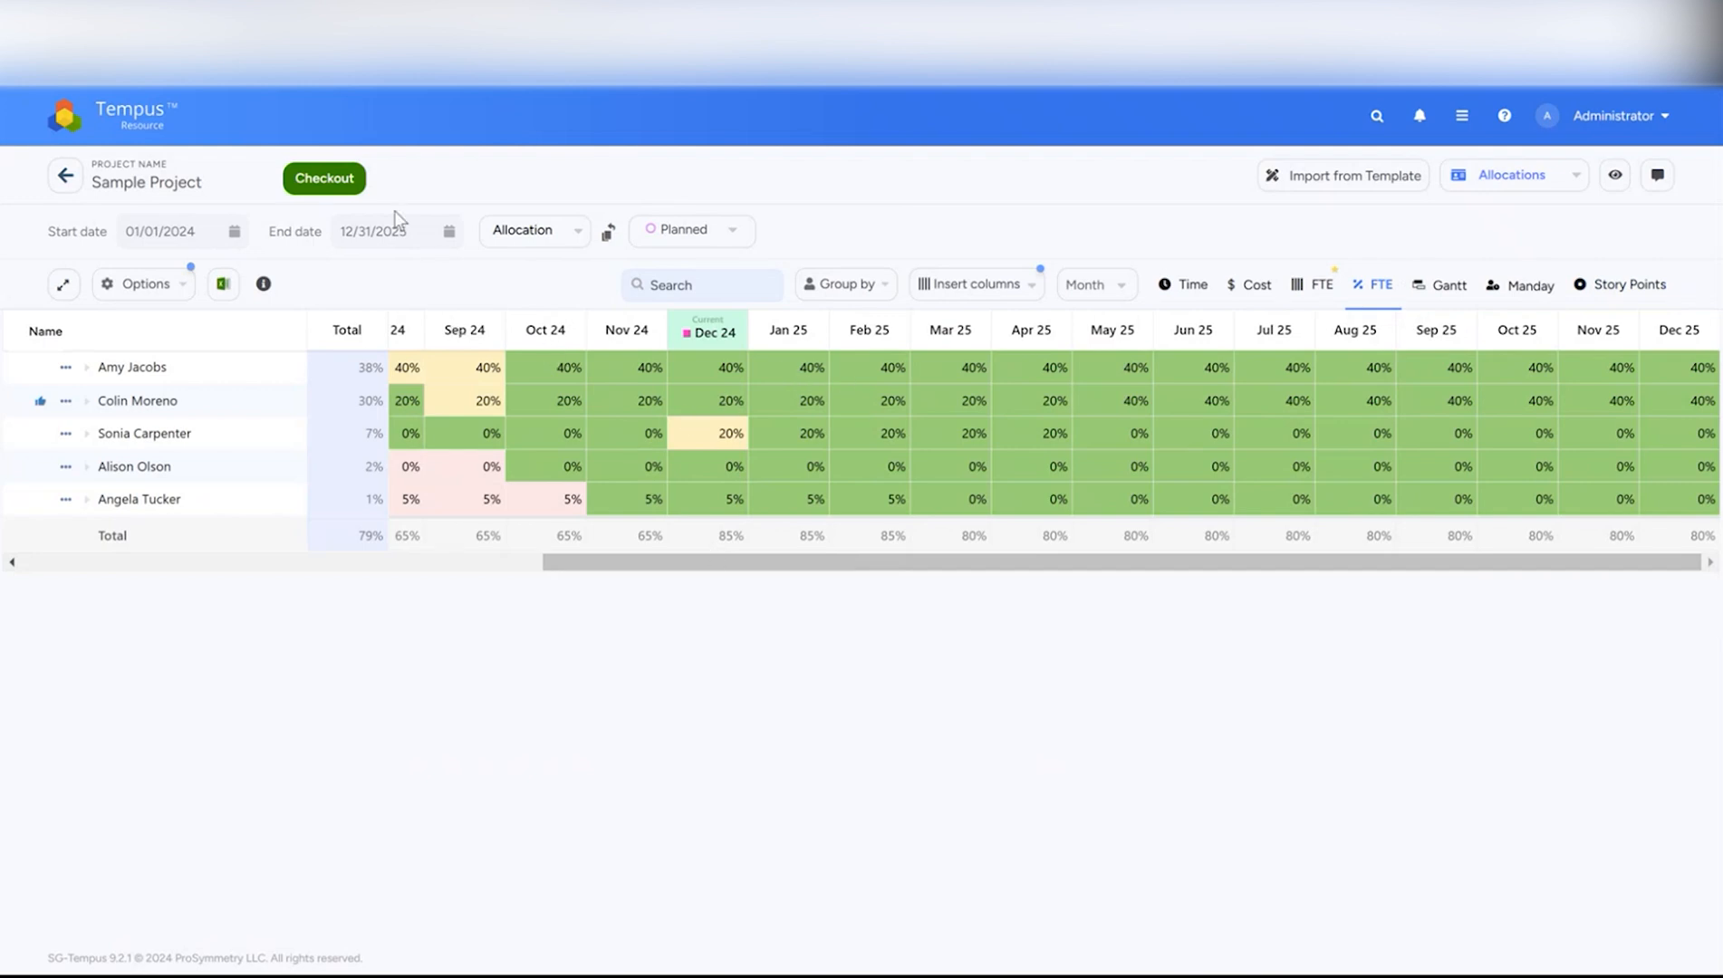
- Check out Sample Project for editing and set the third resource's Sep 24 allocation to 10%
click(329, 178)
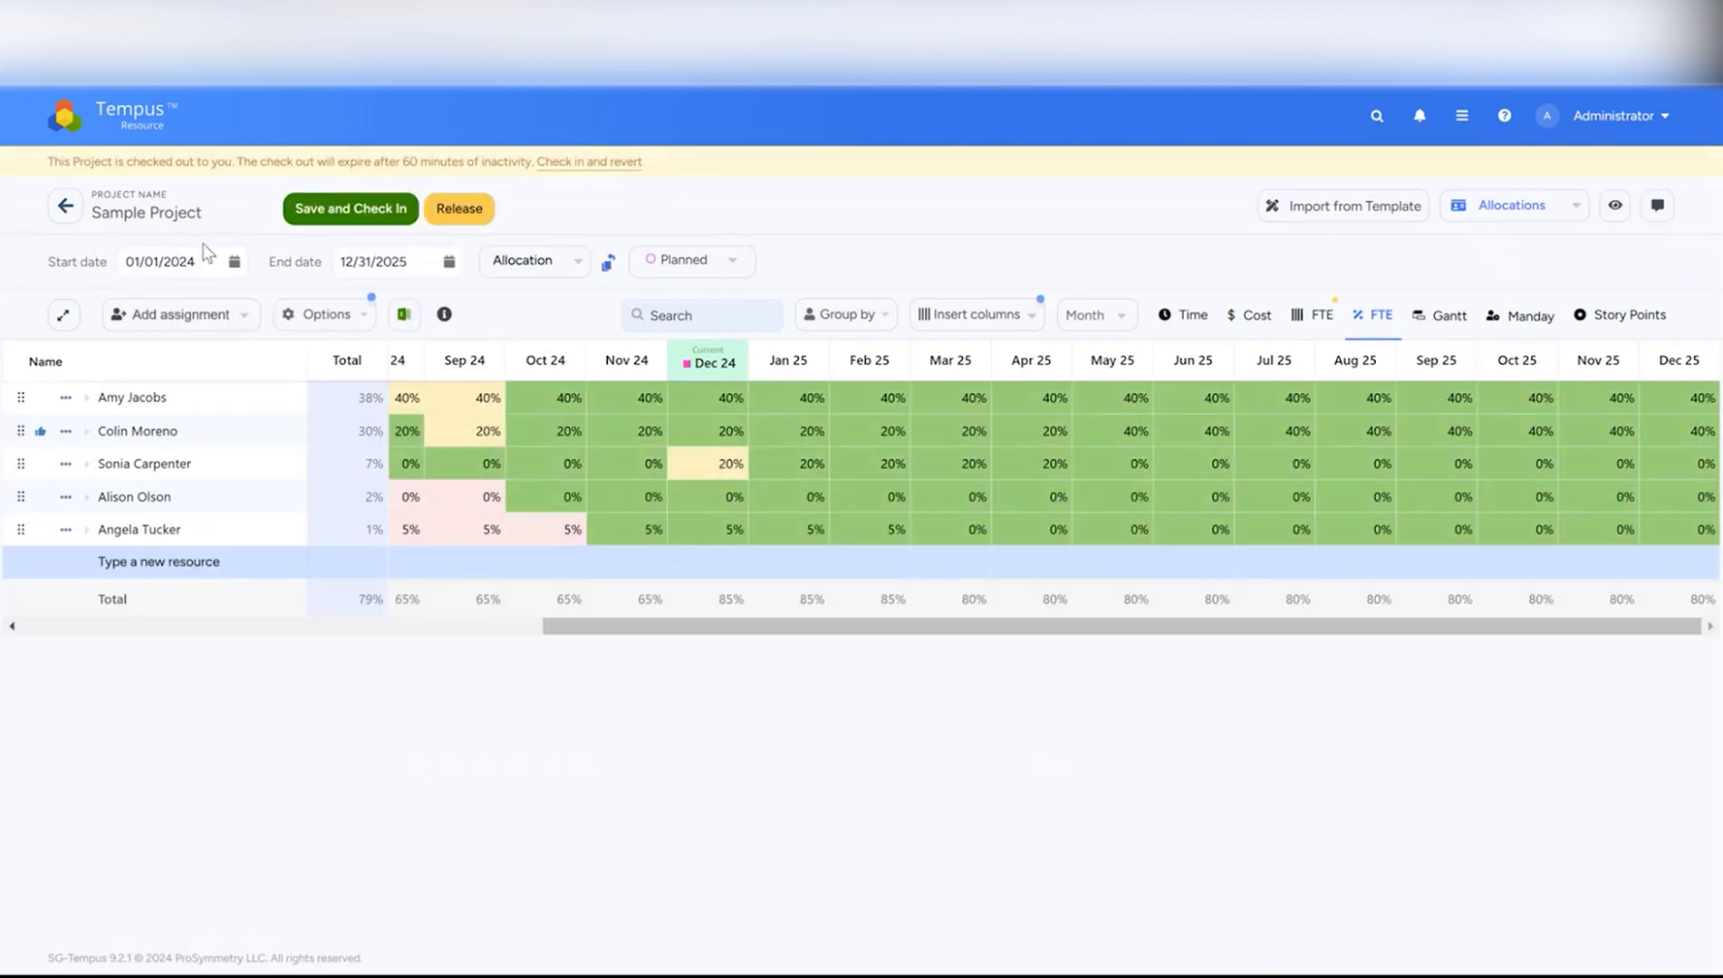
click(729, 429)
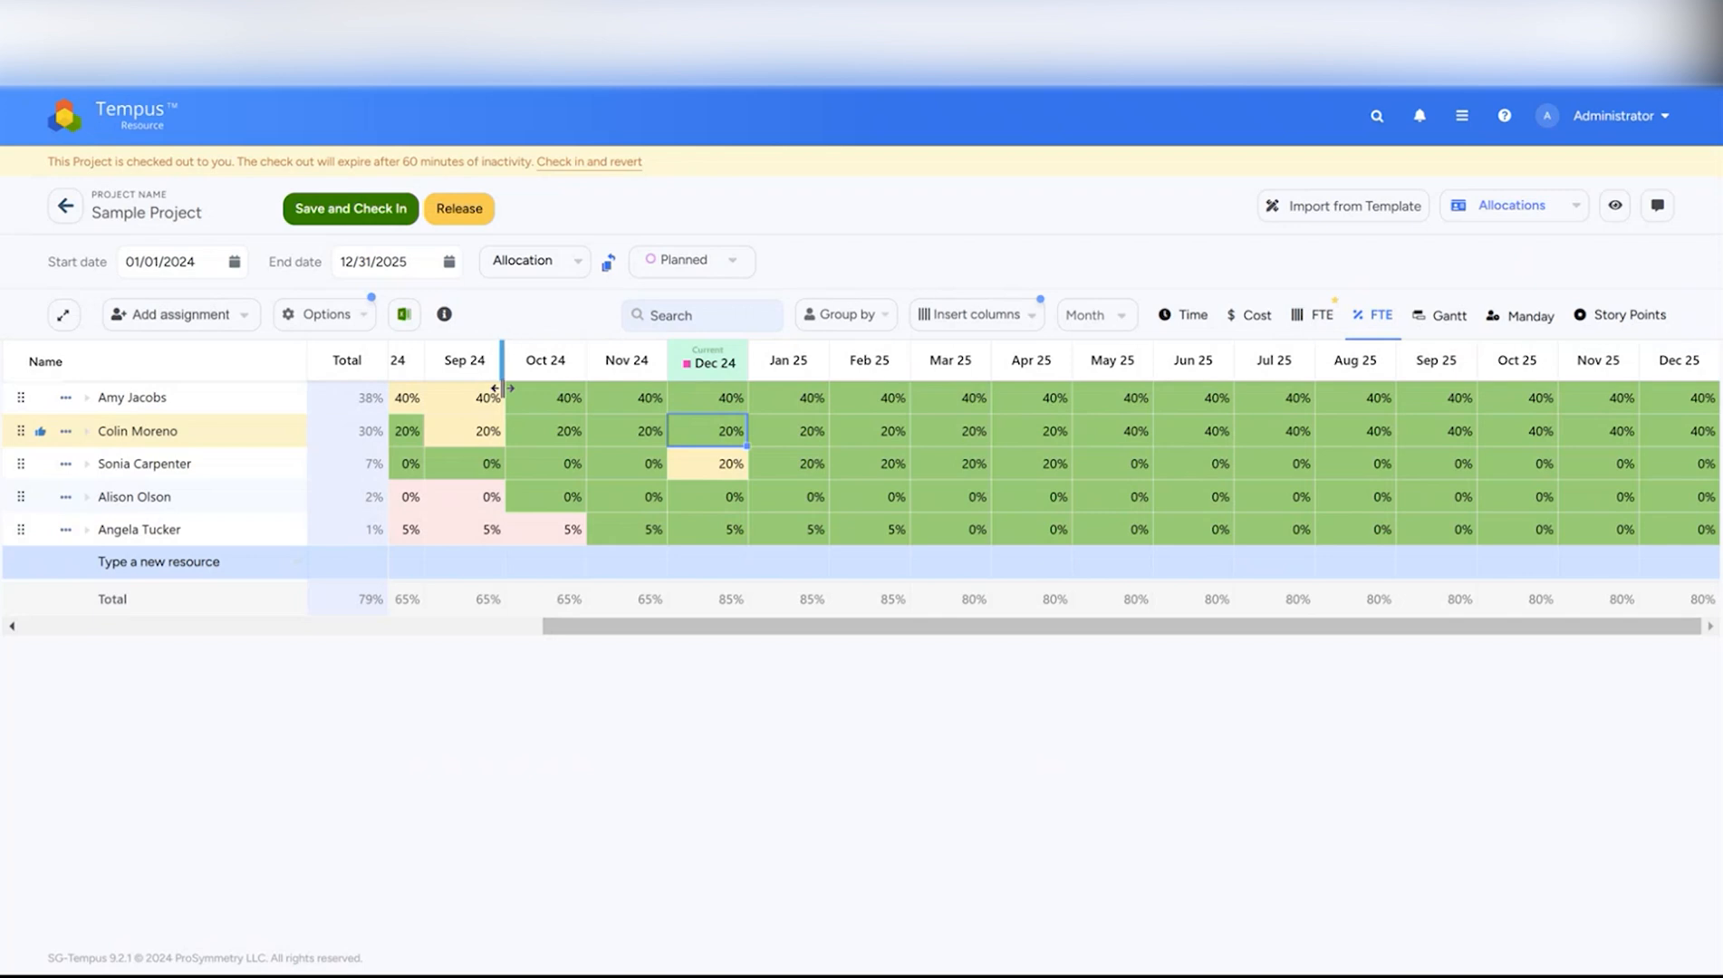
click(492, 432)
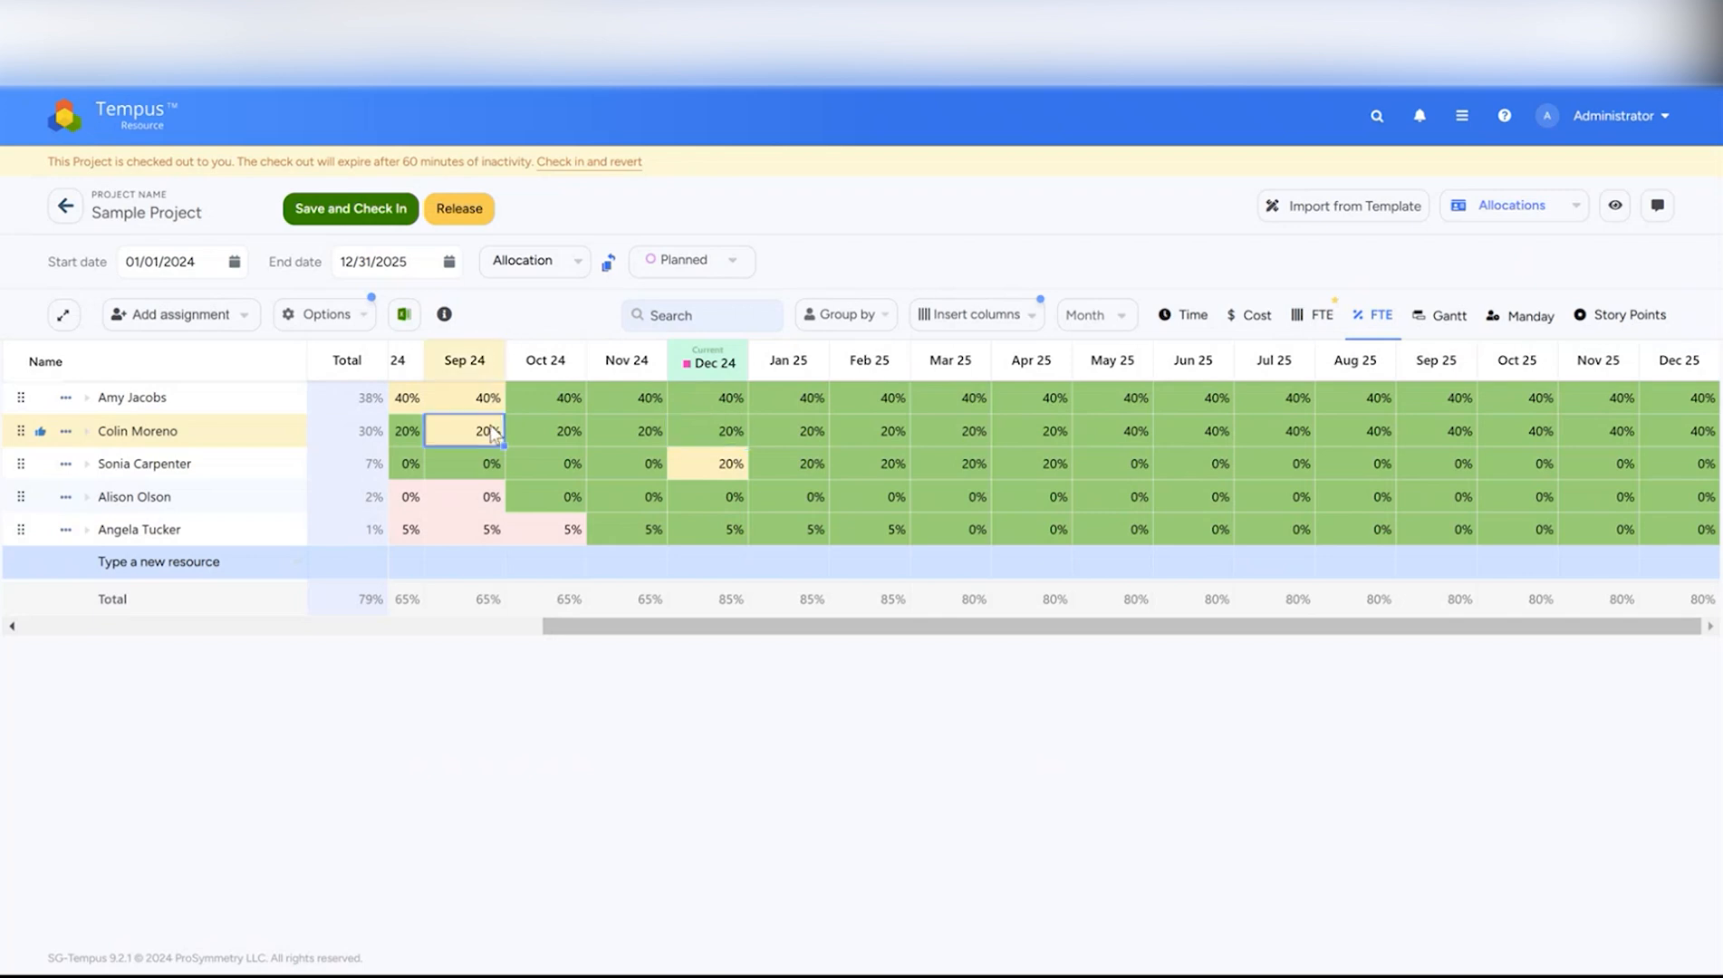
click(483, 463)
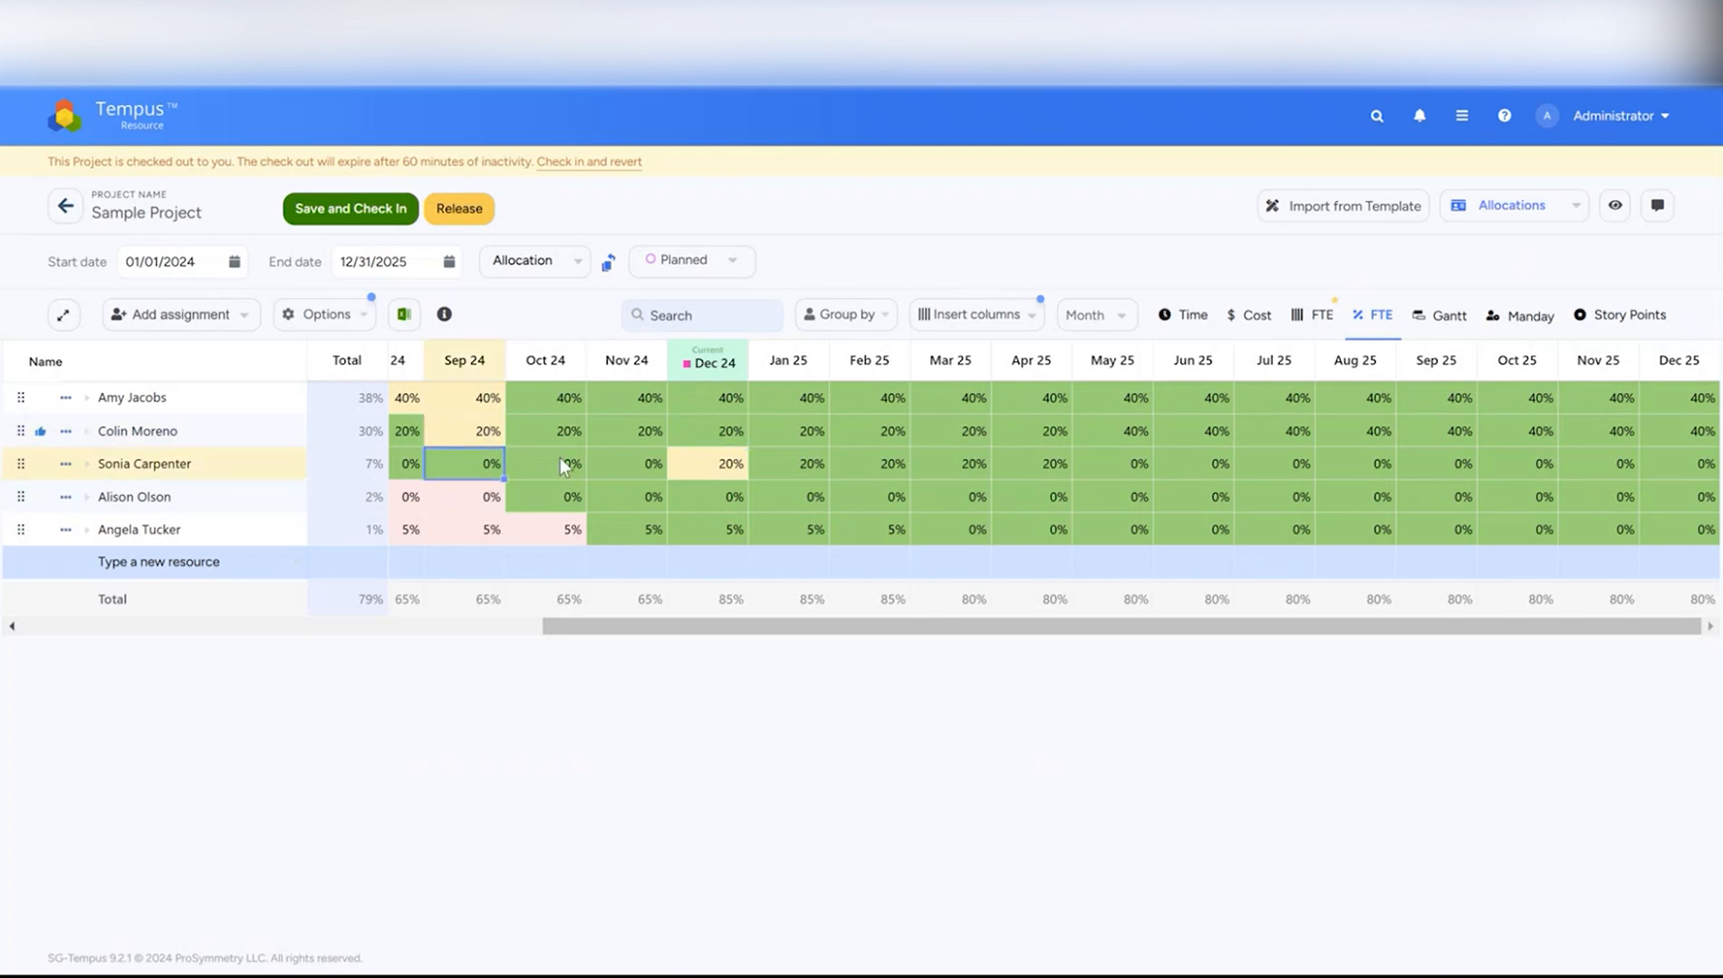
text(10)
key(Return)
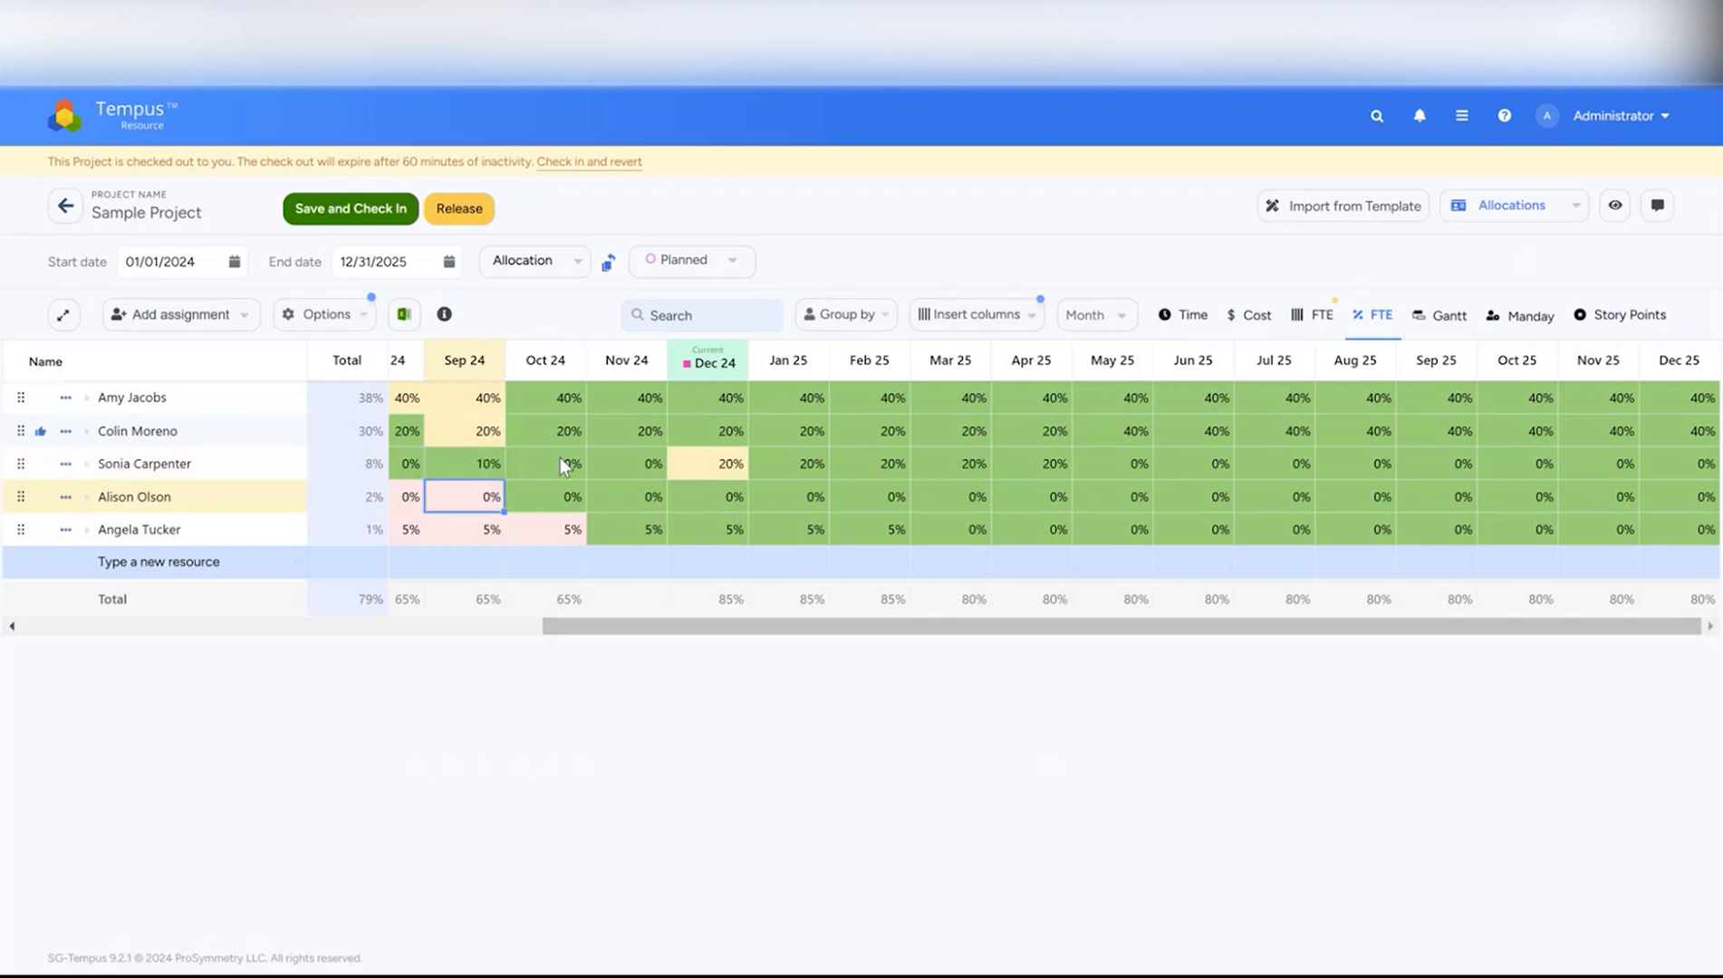
- Fill the third resource's 10% allocation from Sep 24 across the months through Feb 25
click(560, 457)
click(494, 454)
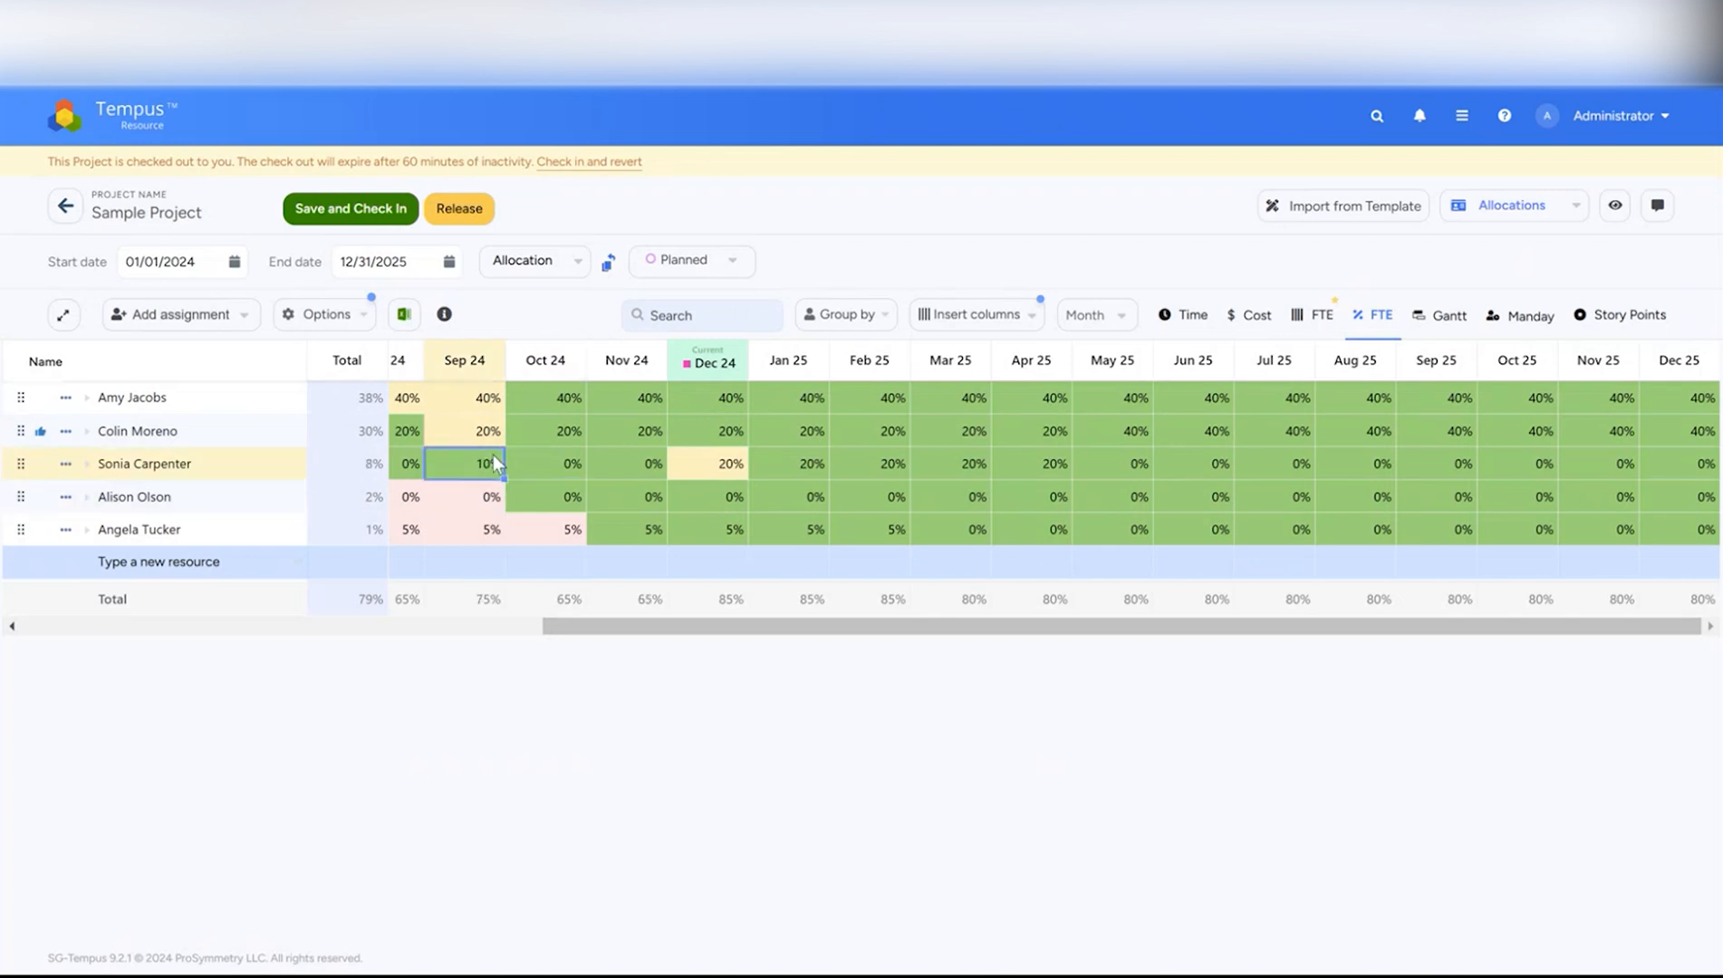
drag(502, 477, 913, 470)
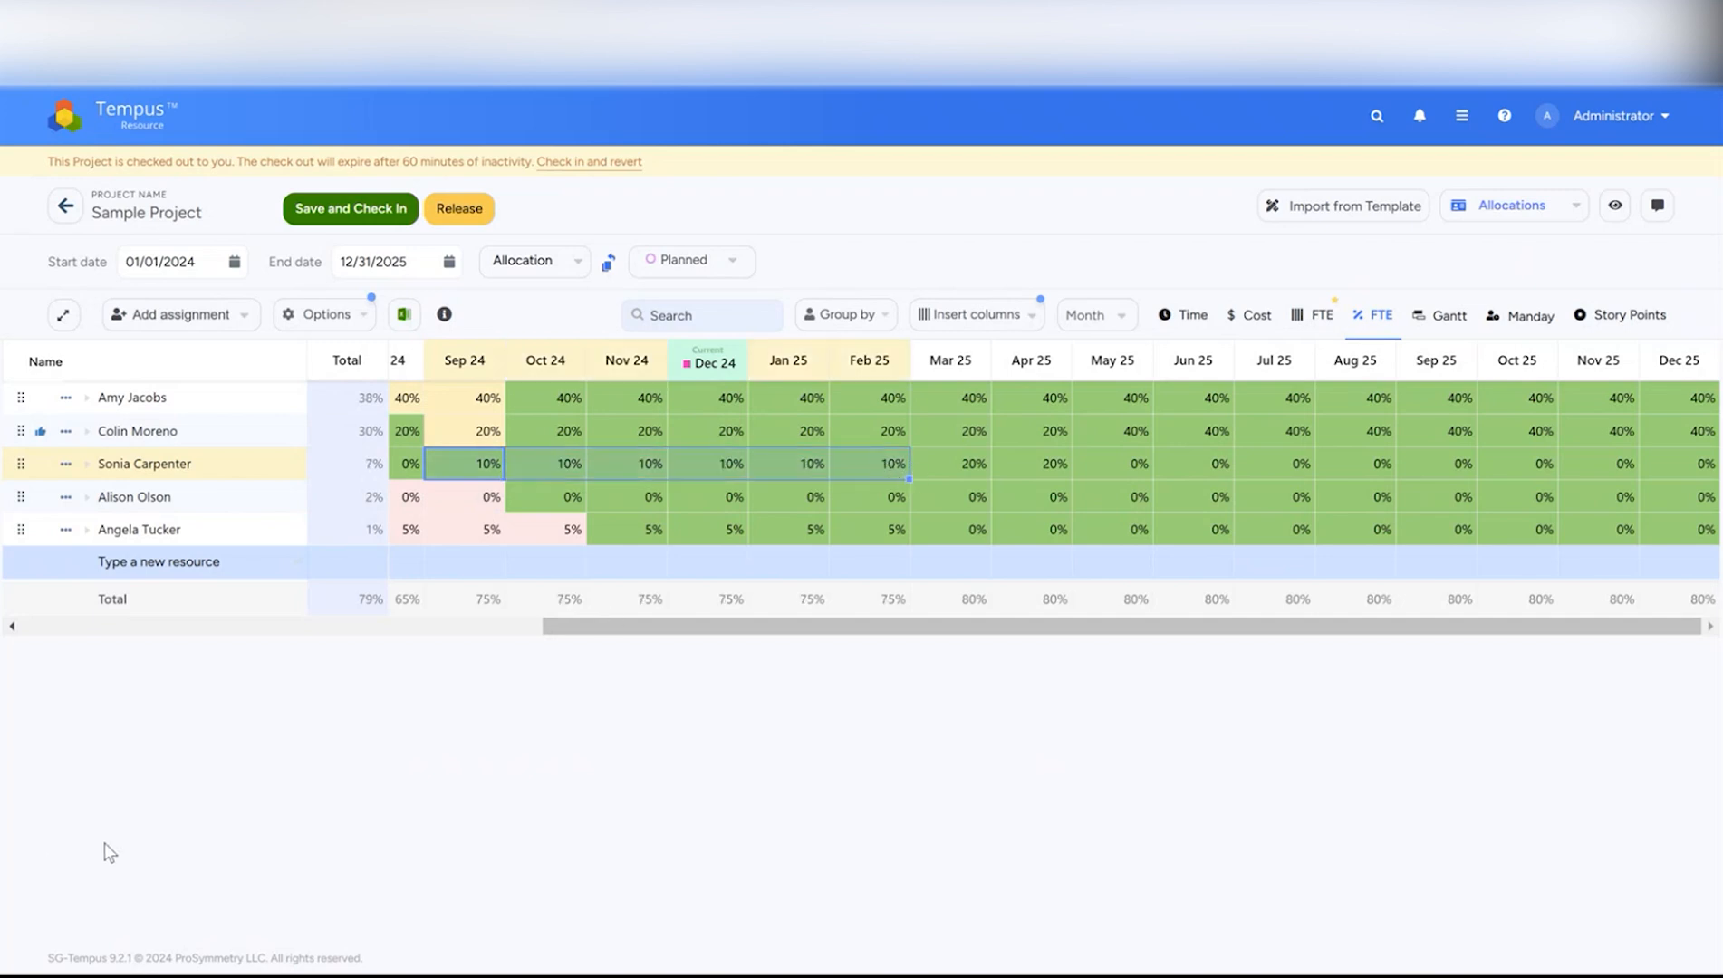
- Add the fifth suggested resource as a new row and review the grid options, including the heatmap settings
click(172, 565)
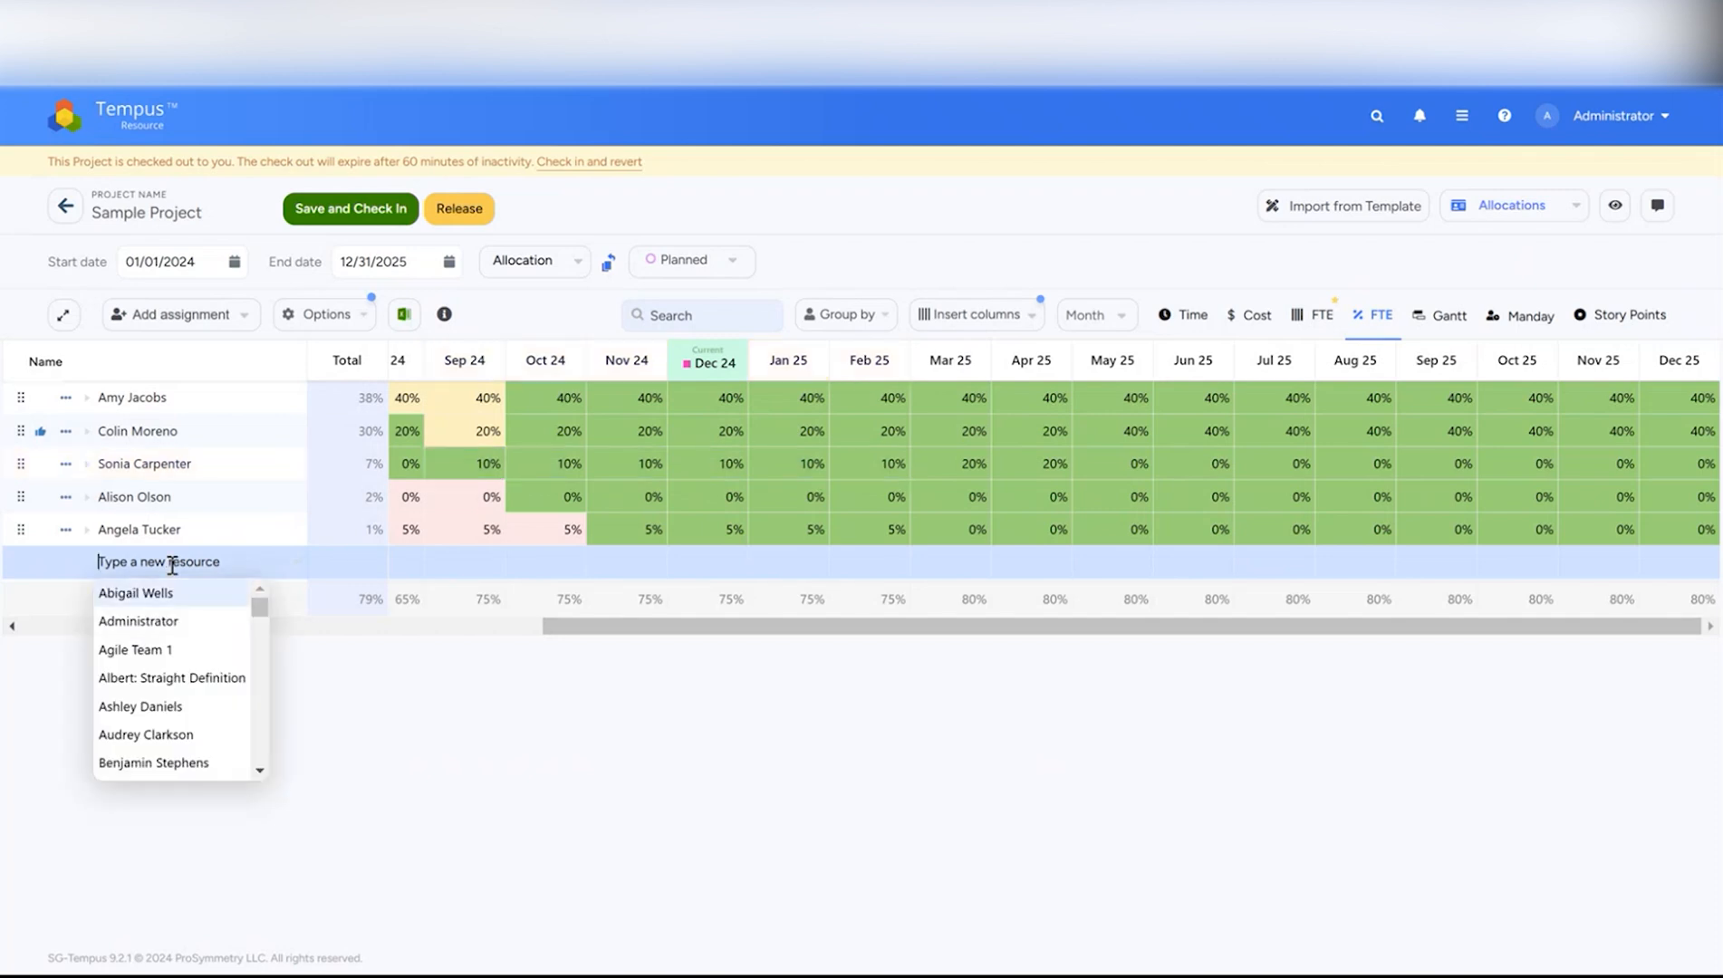
click(148, 708)
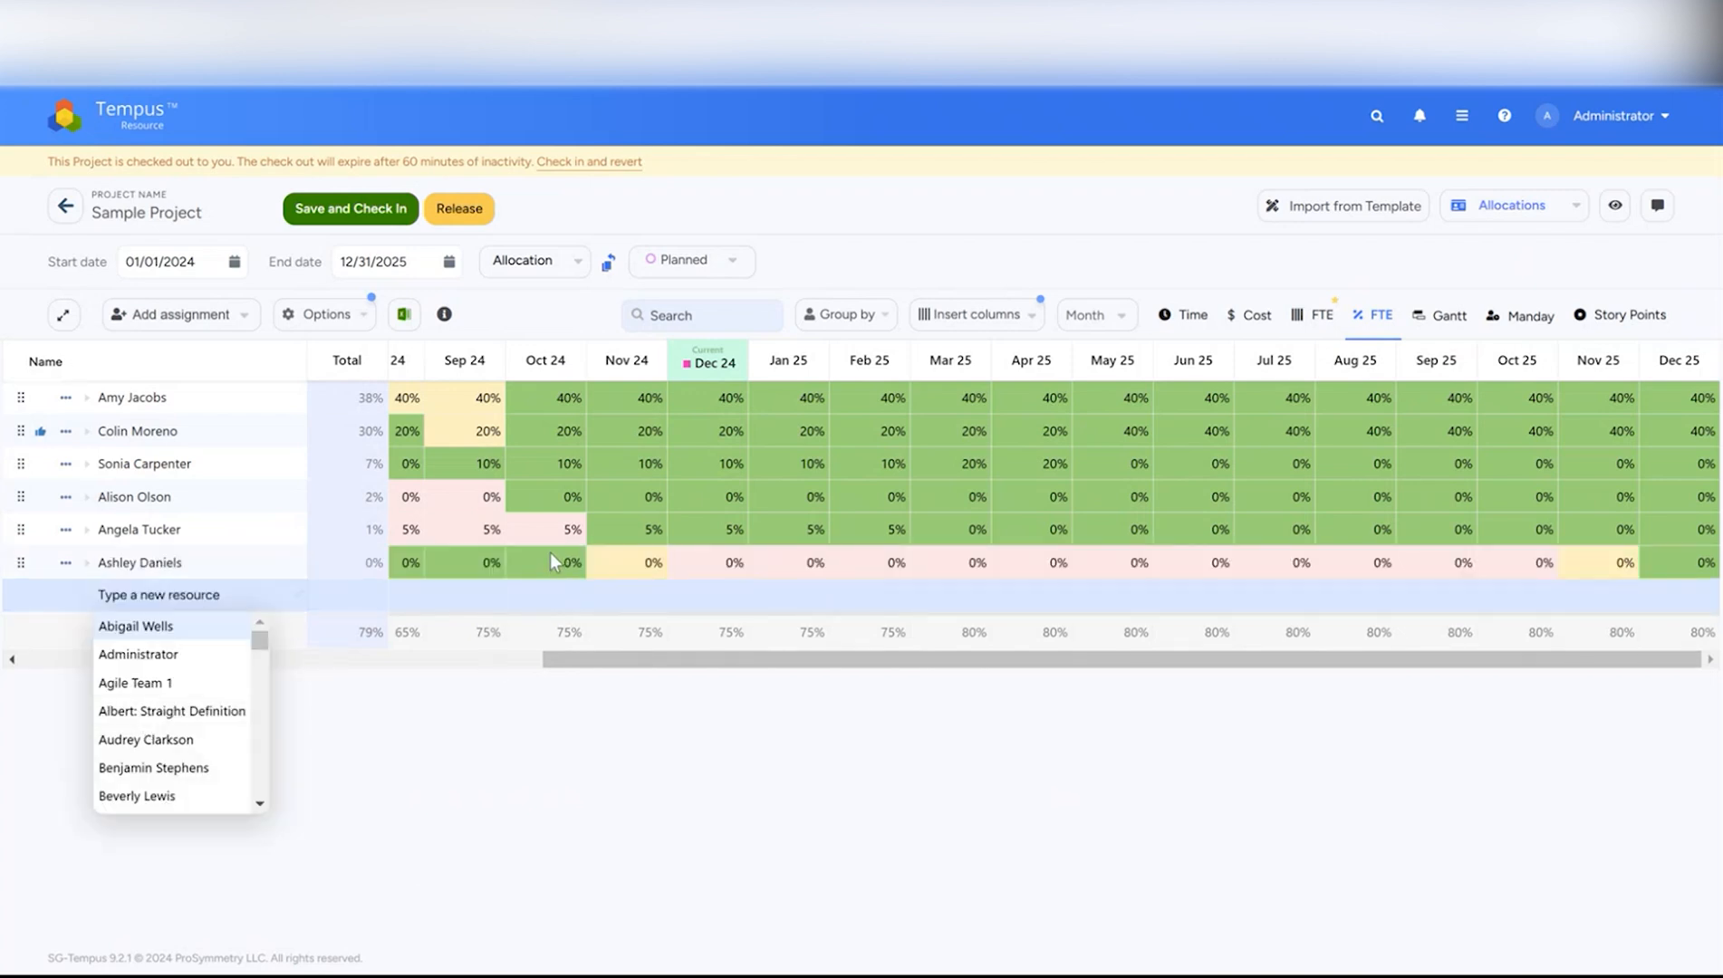
click(319, 314)
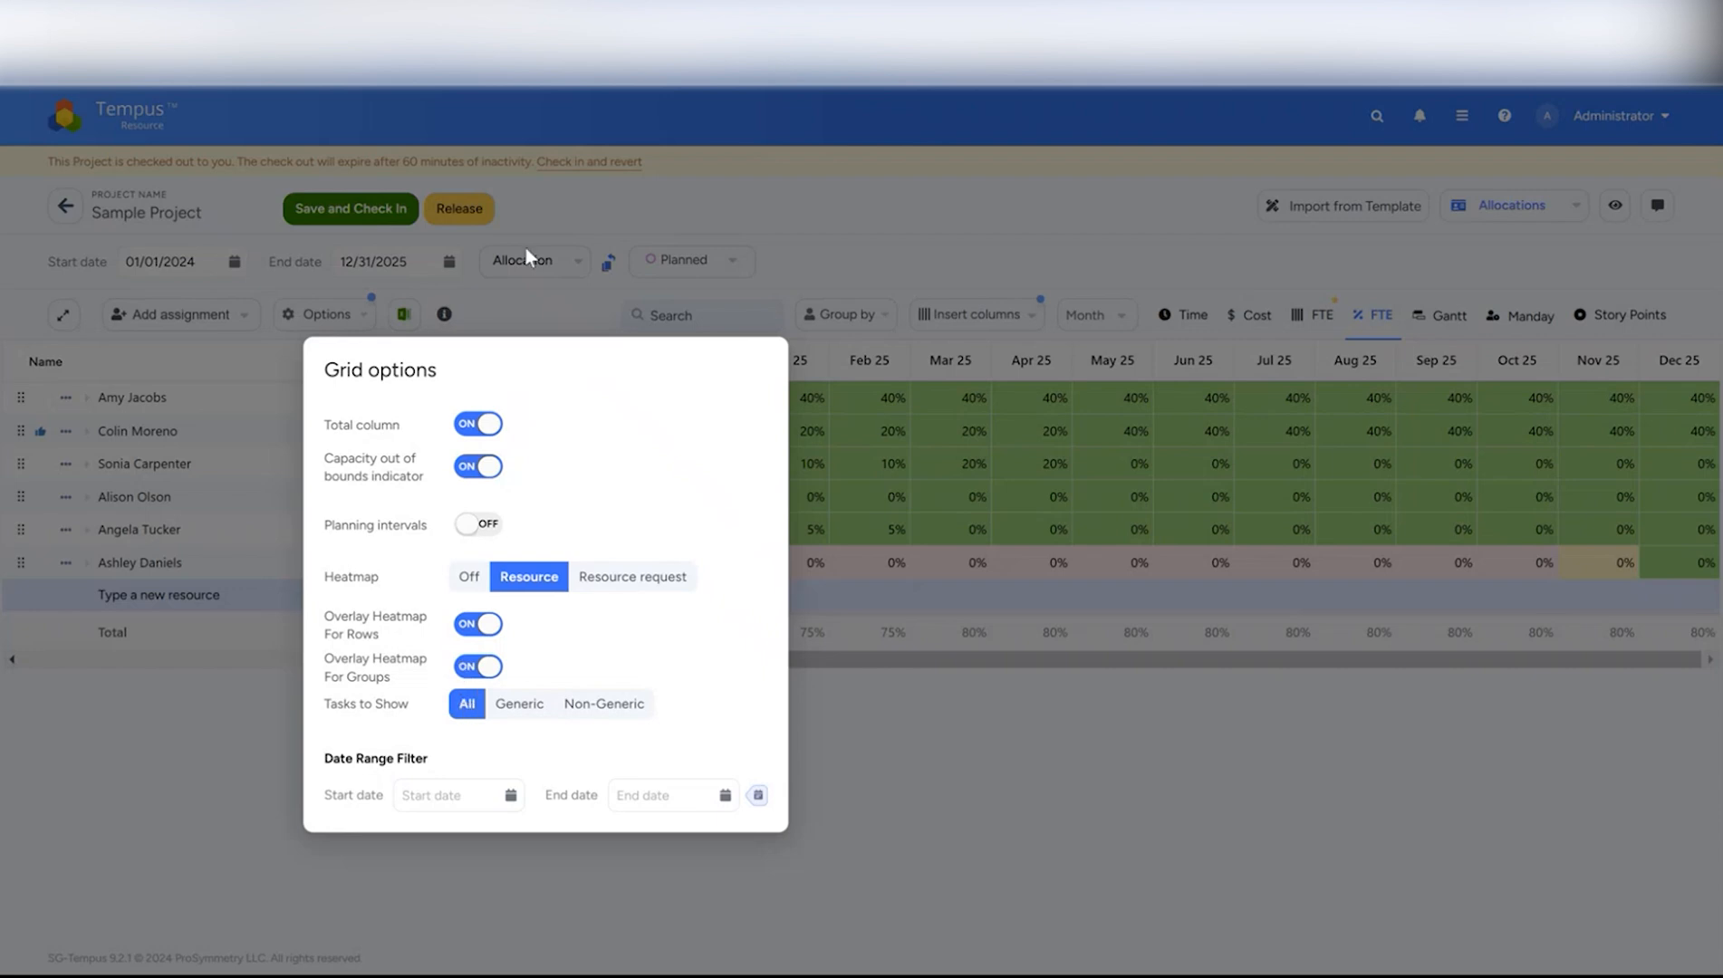
click(841, 241)
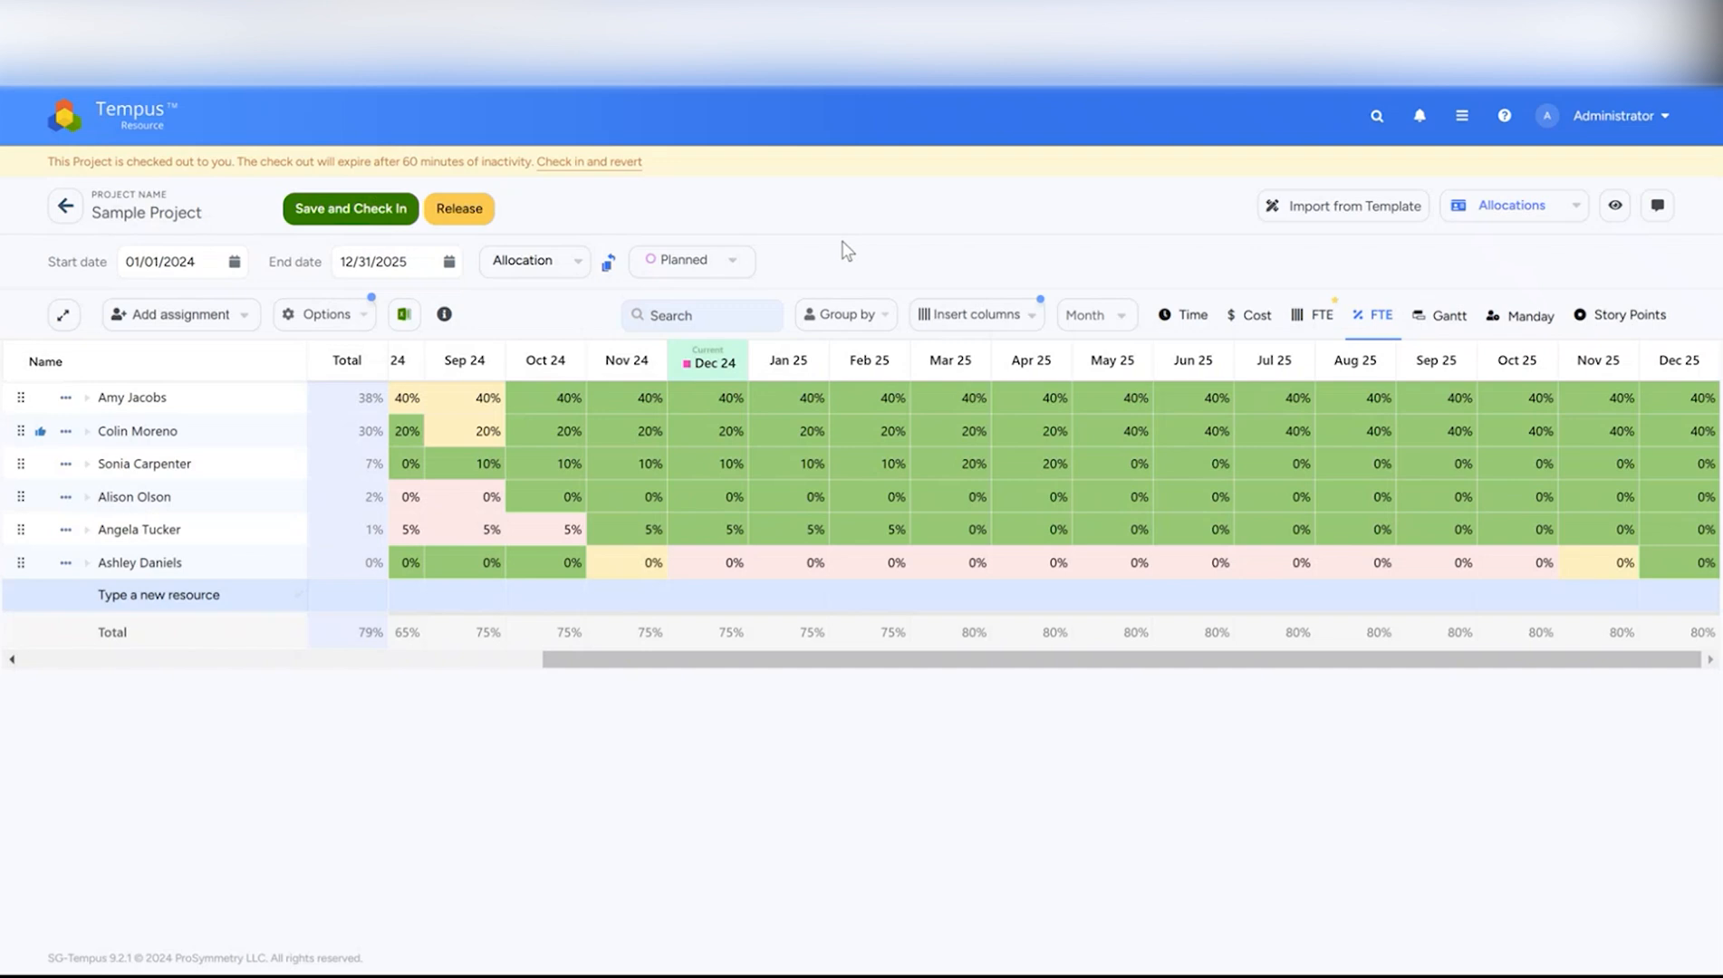
- Set the newly added resource's Oct 24 allocation to 10%, then save and check in the project
click(530, 555)
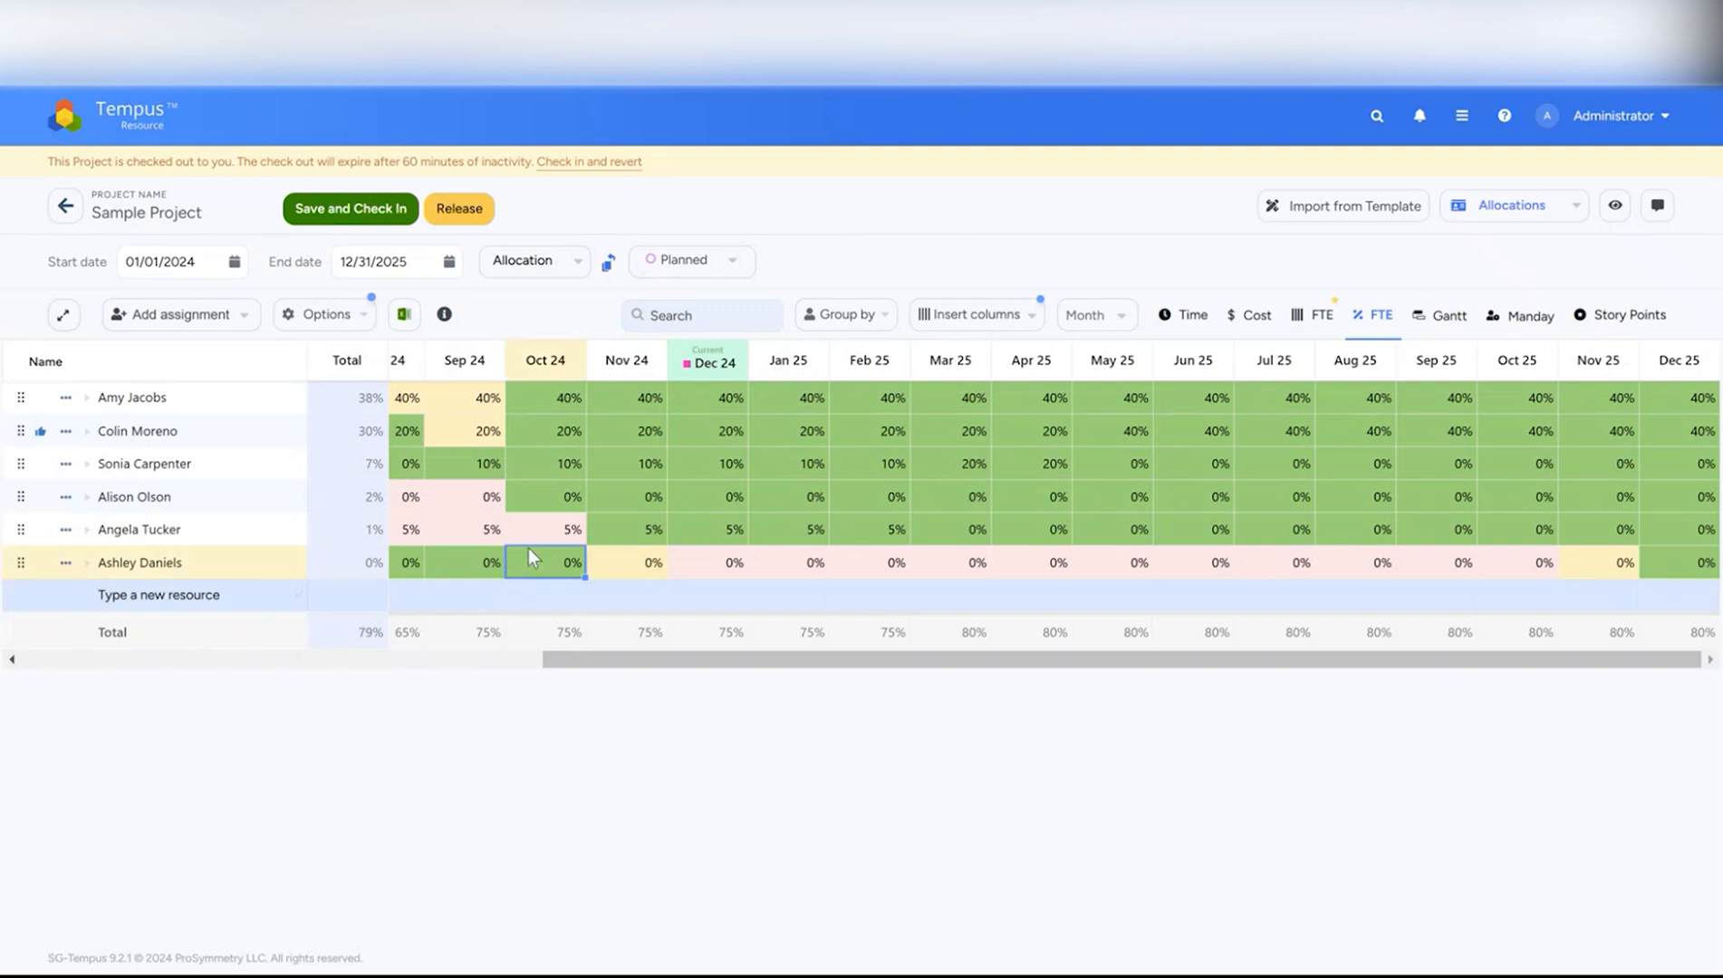
double_click(528, 550)
key(BackSpace)
text(10)
click(546, 475)
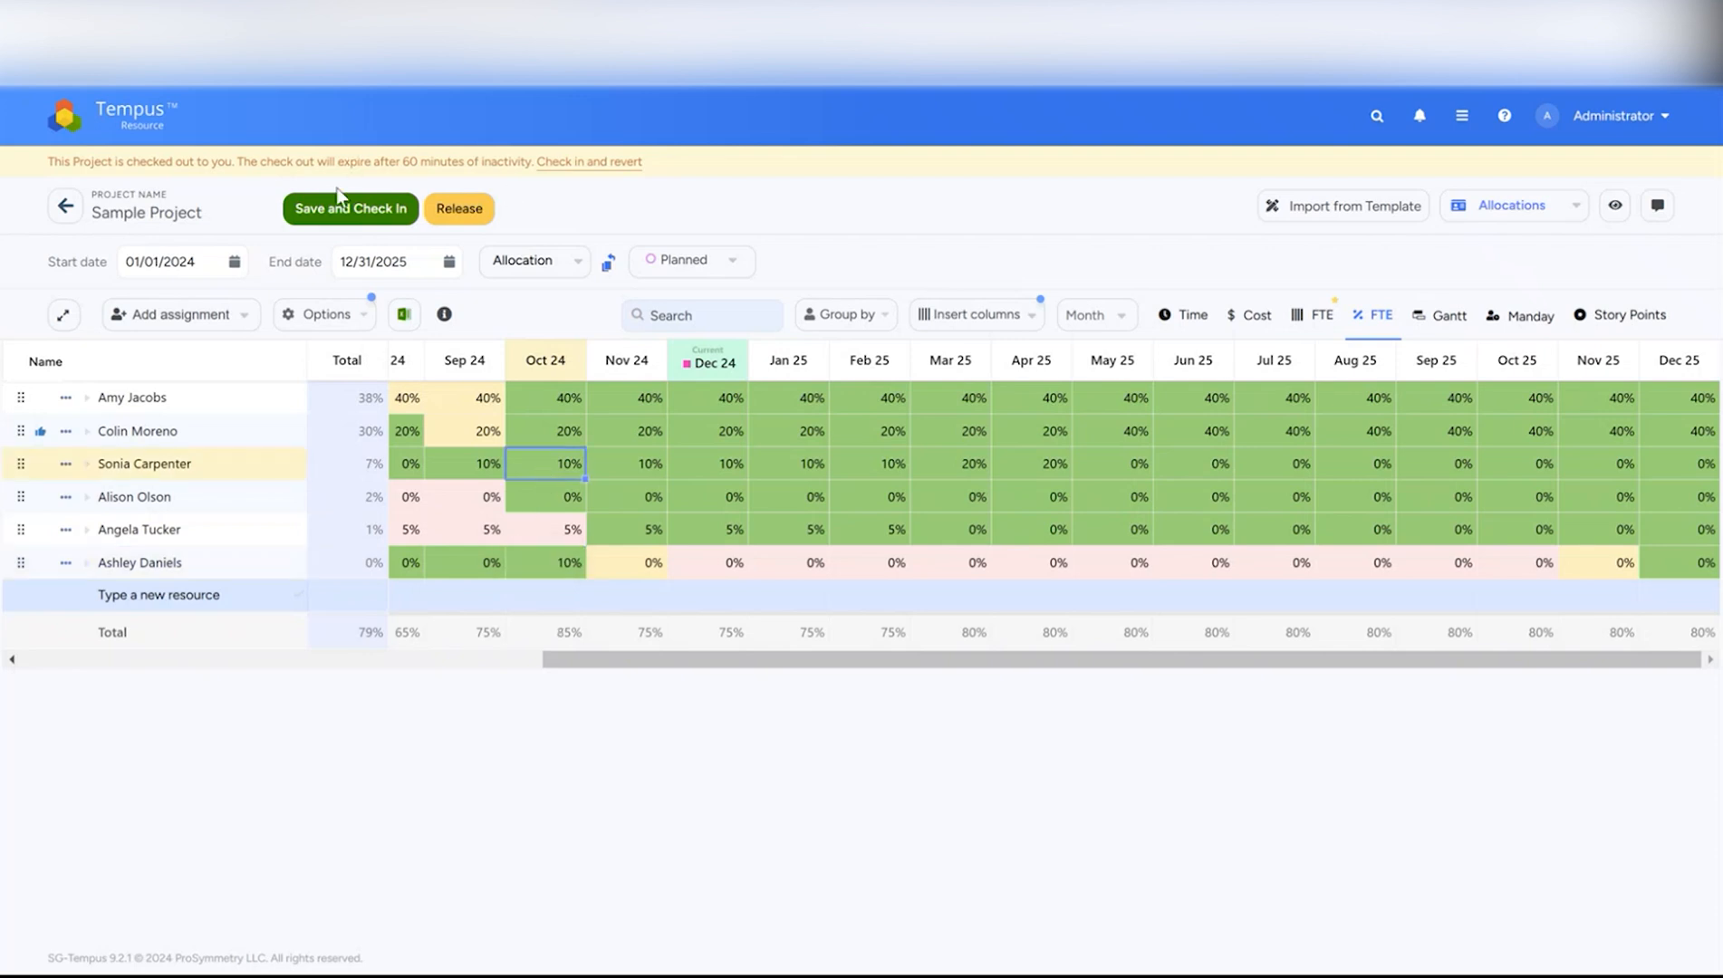
click(337, 211)
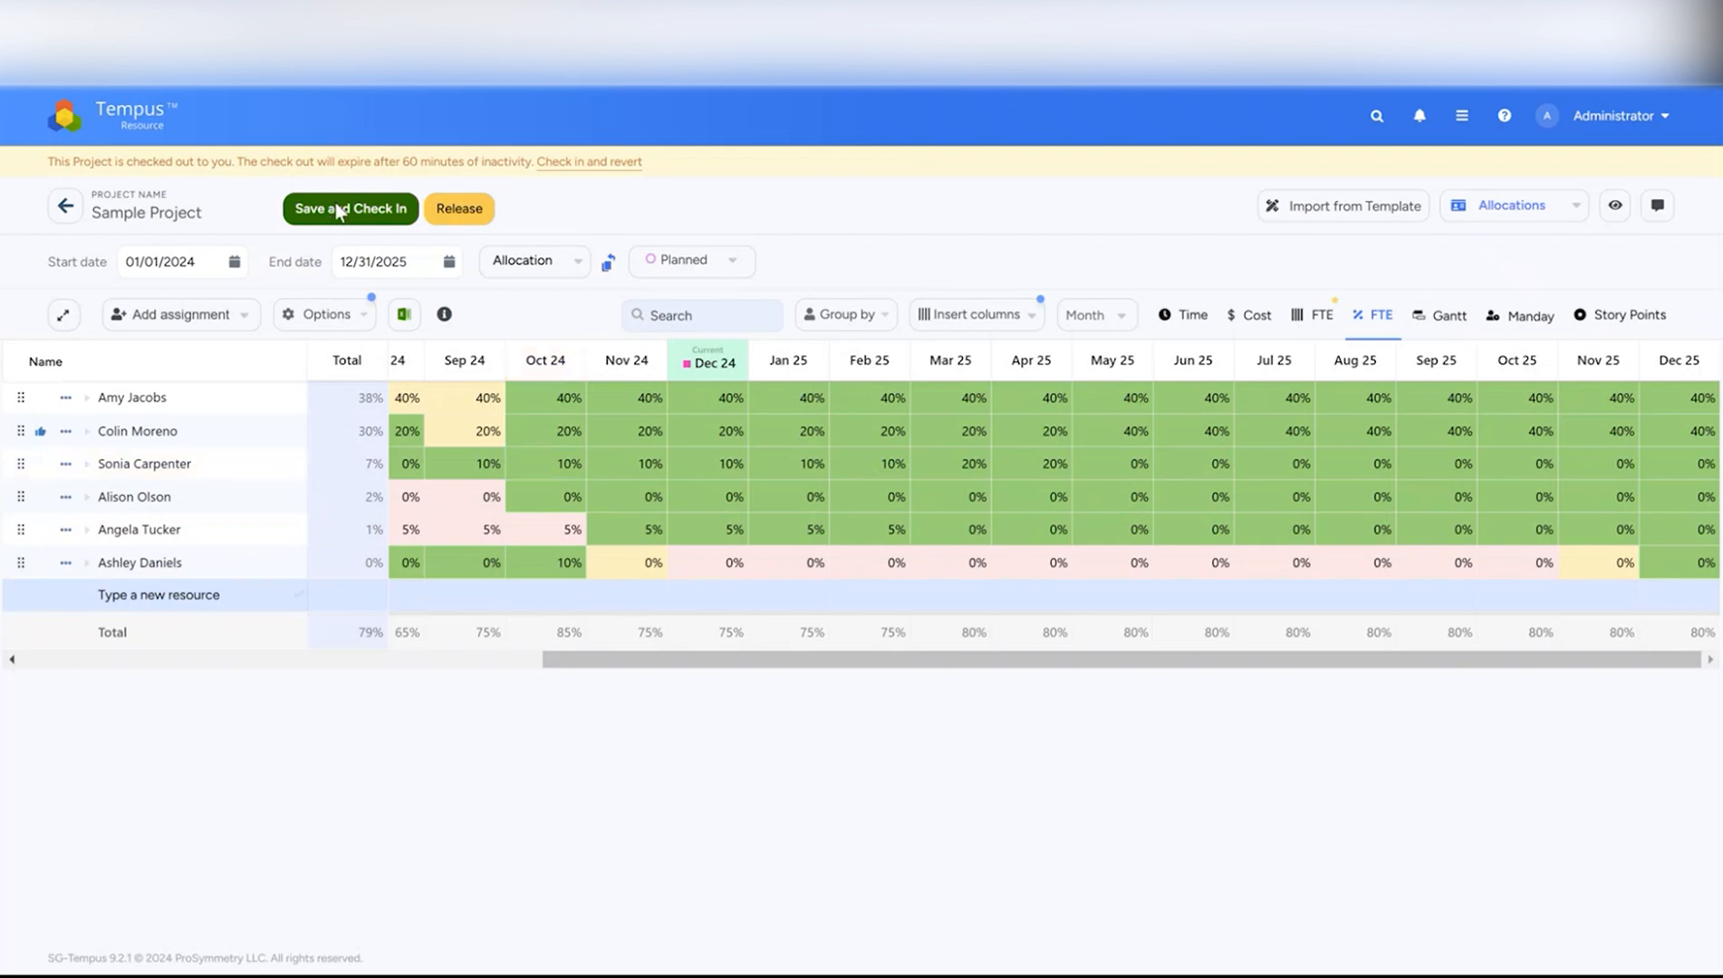
- Check the project out again and view the newly added resource's Cross Project Allocation
click(352, 187)
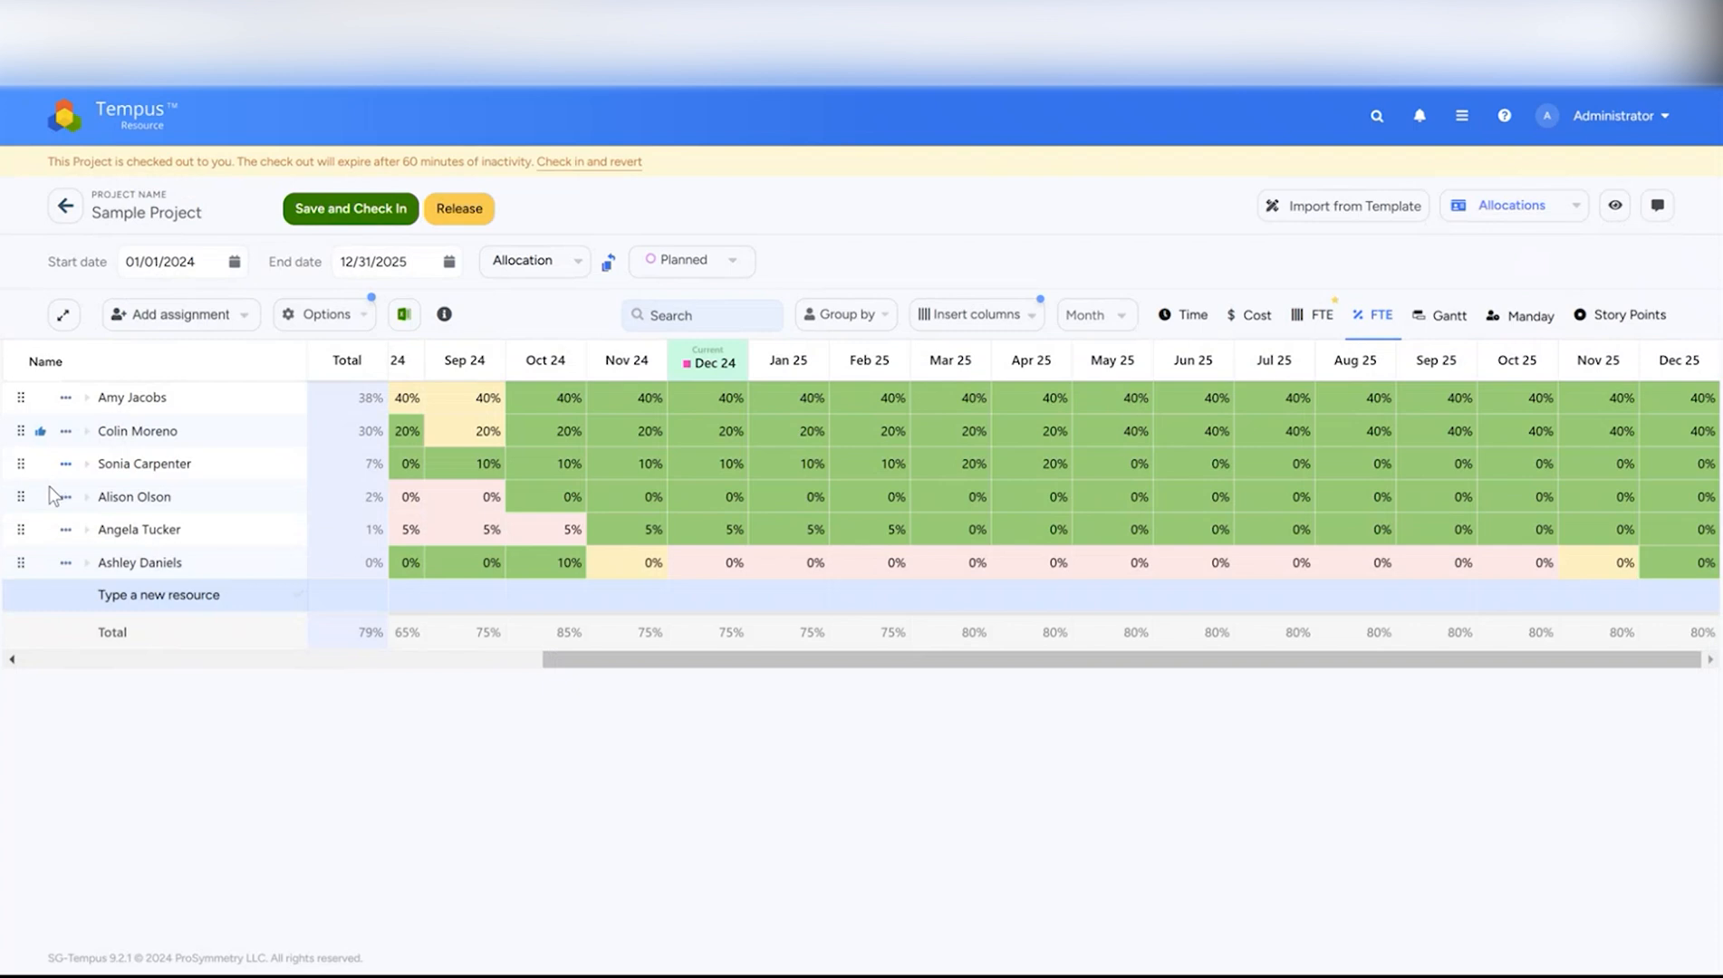
click(64, 497)
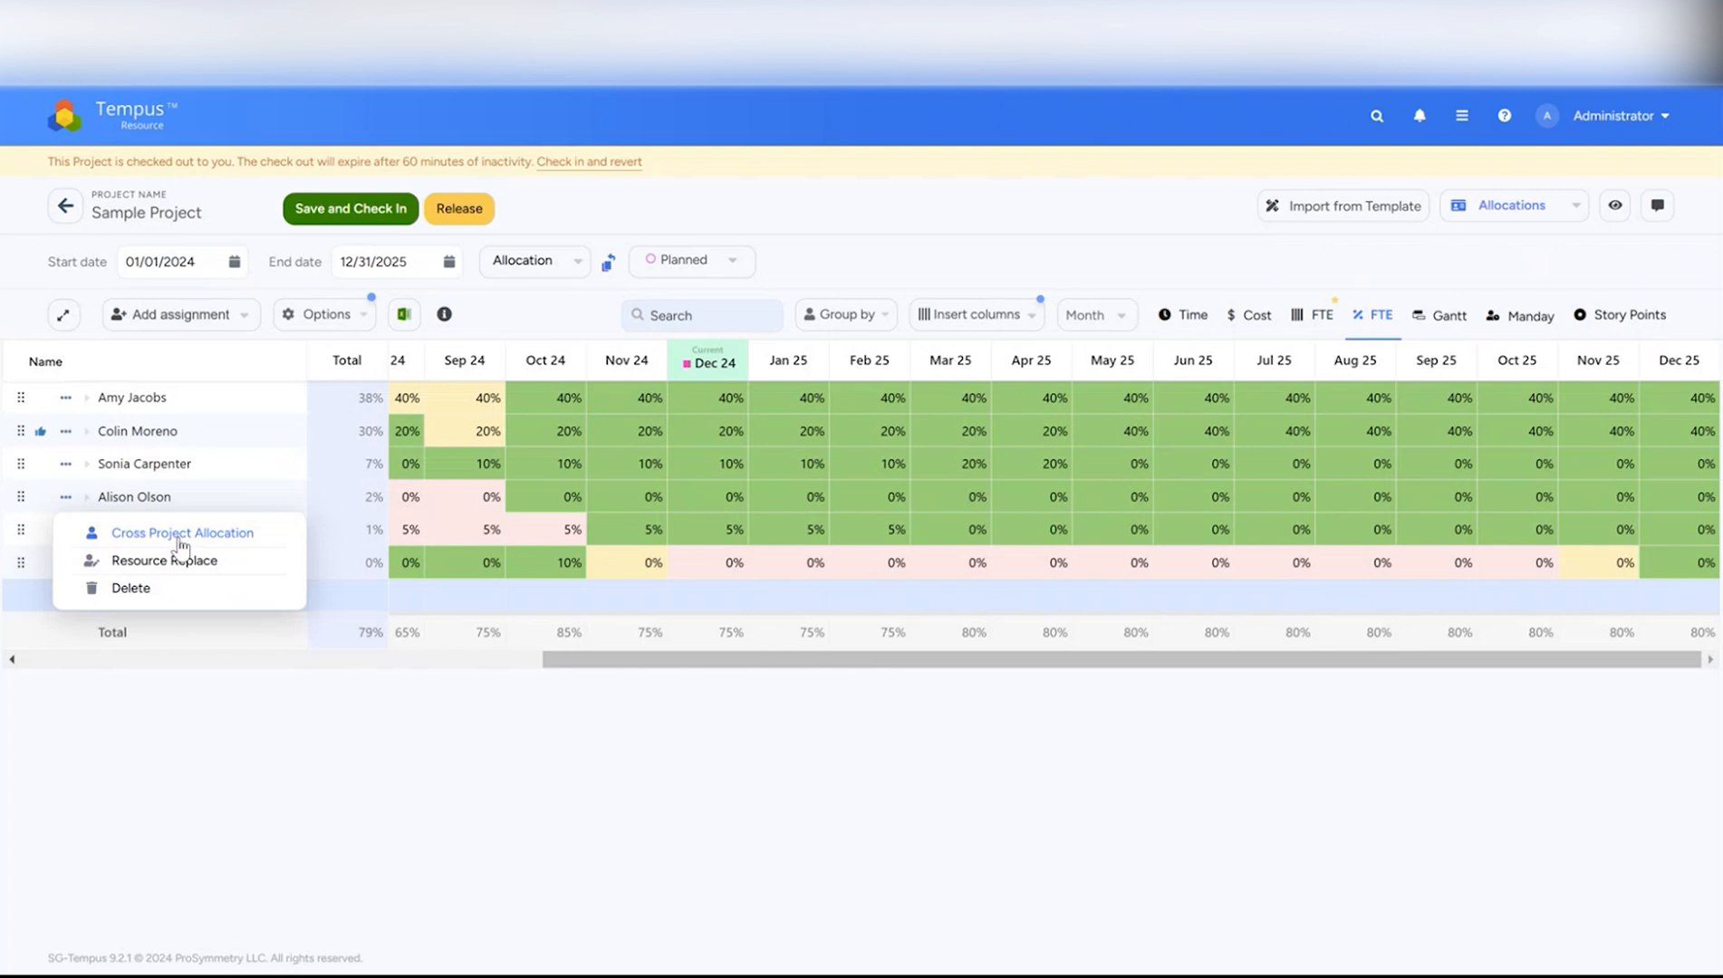
click(167, 676)
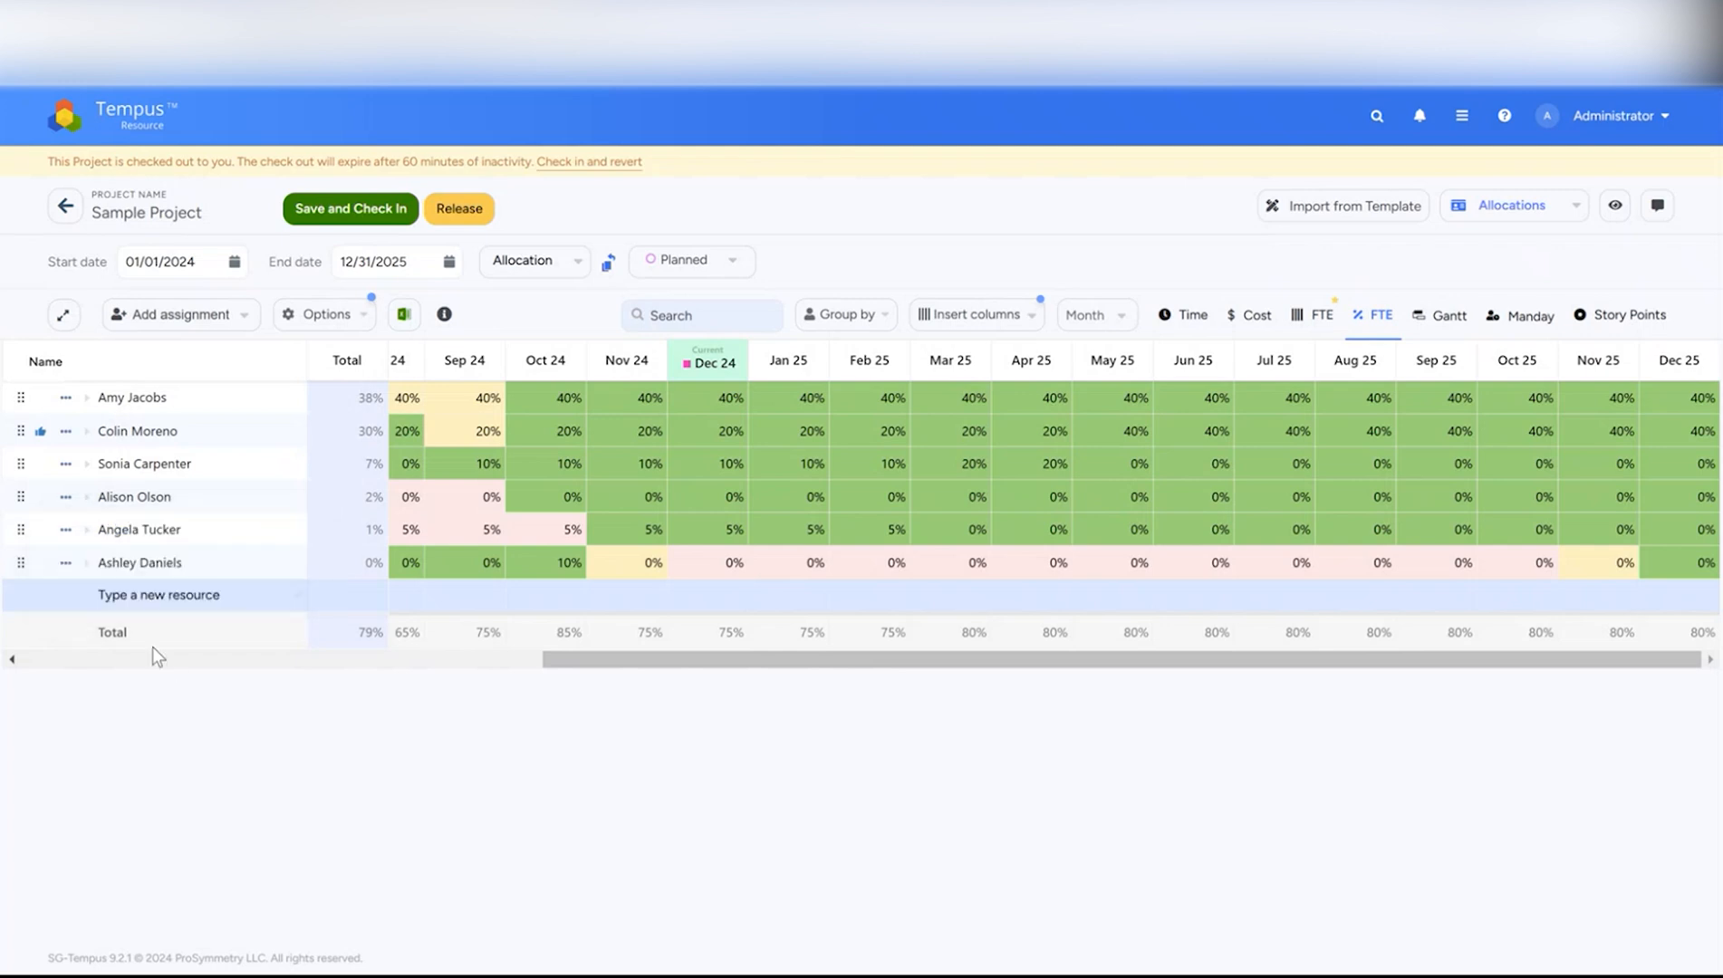
click(63, 563)
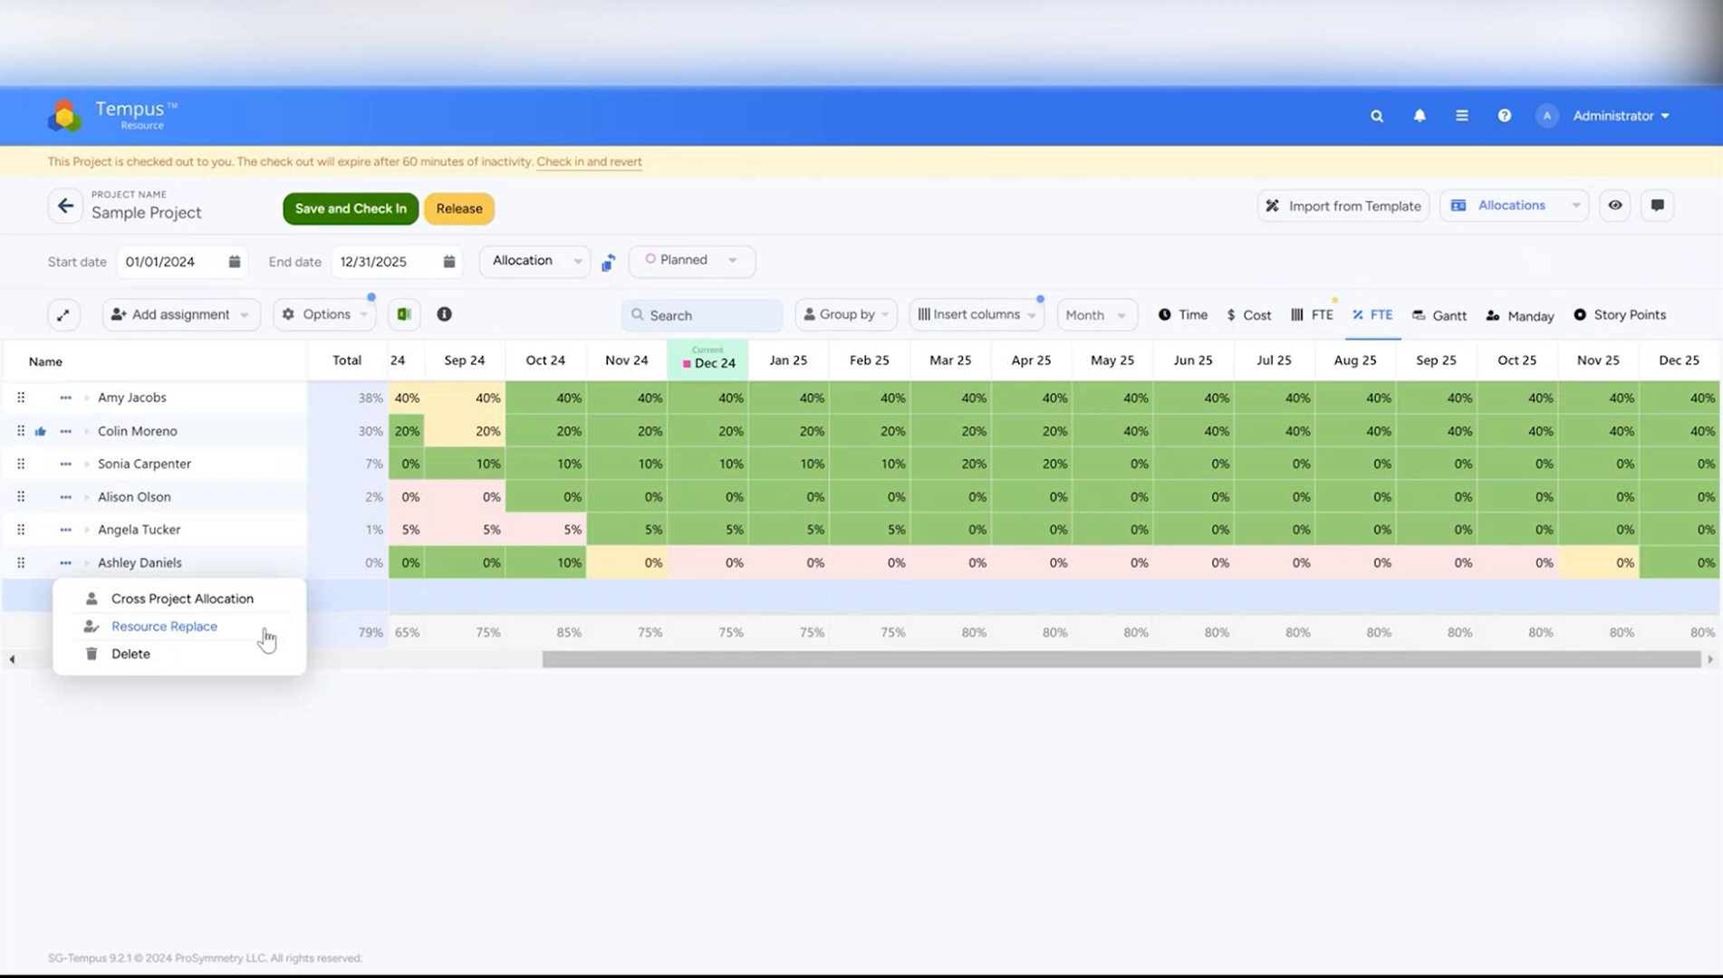
click(192, 598)
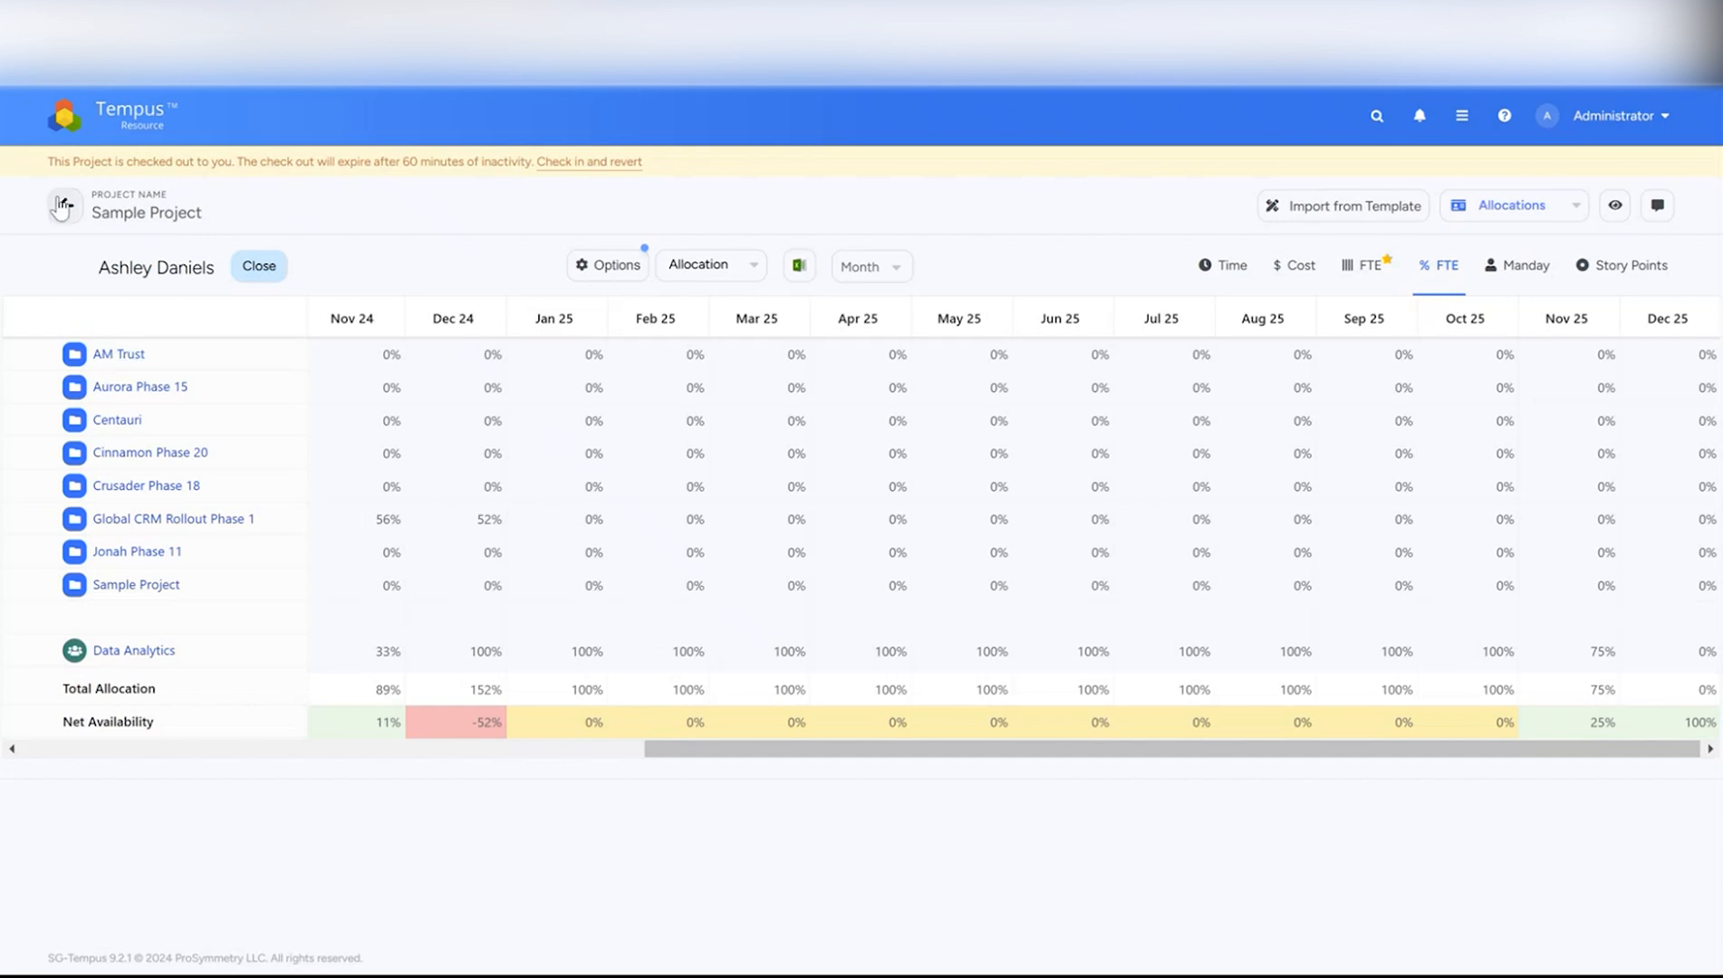
click(259, 272)
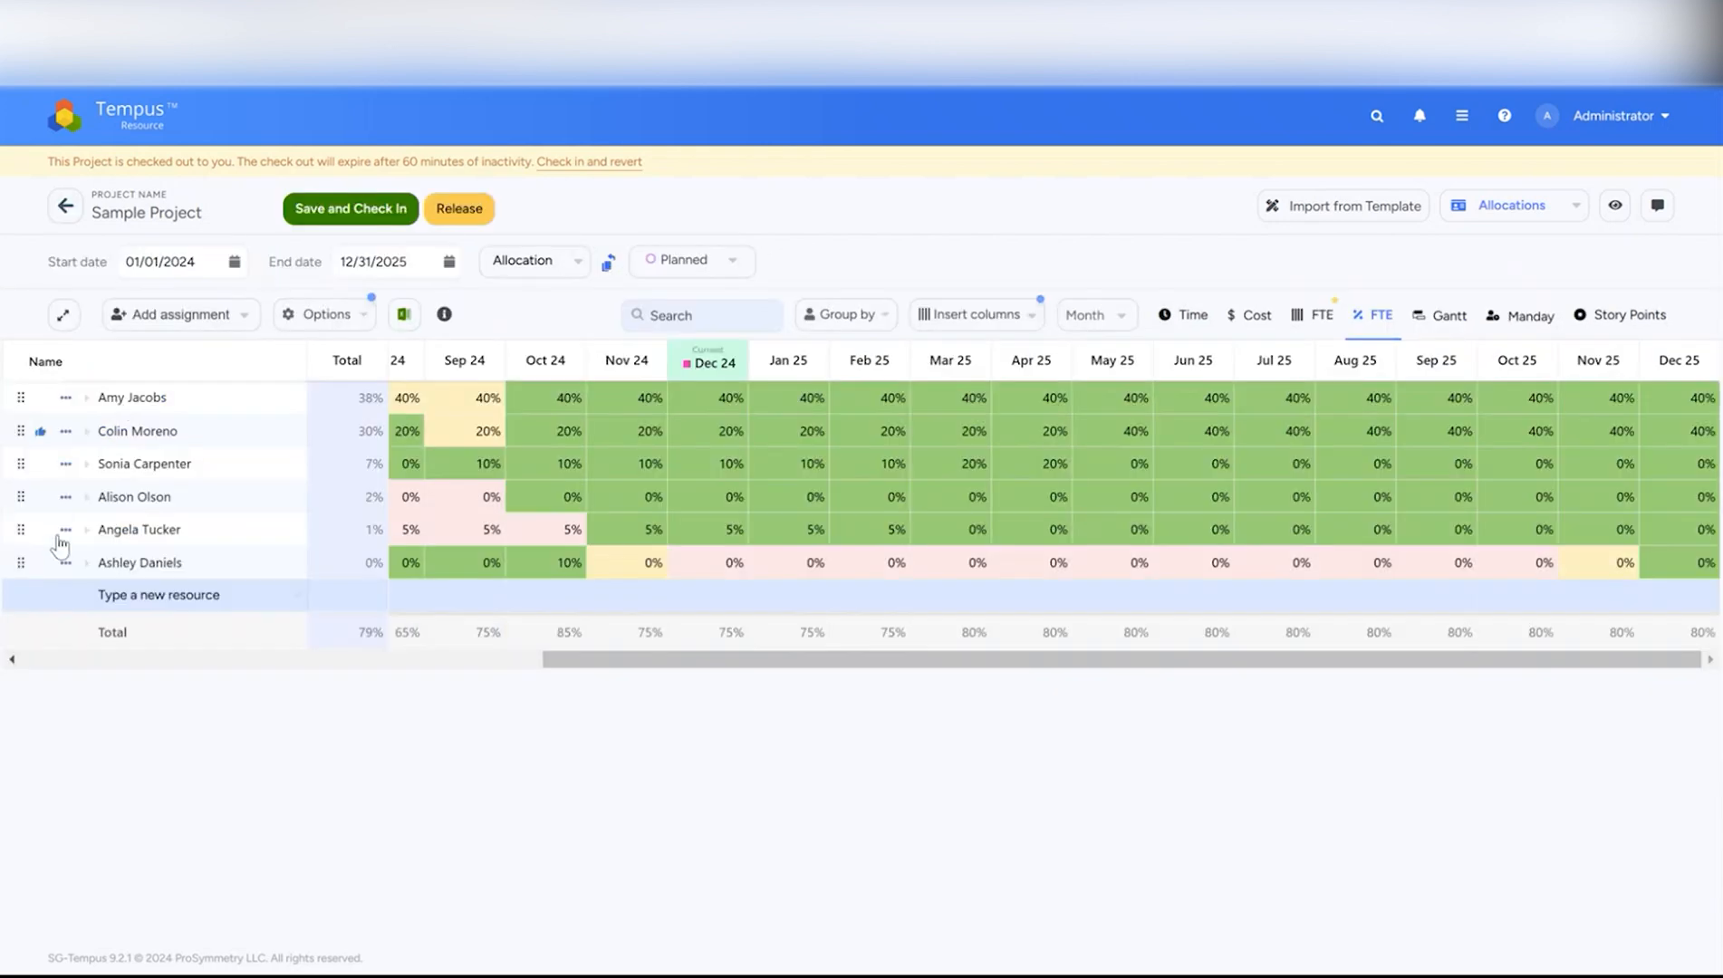
- View the Resource Replace page for the newly added resource and leave the project without saving
click(65, 564)
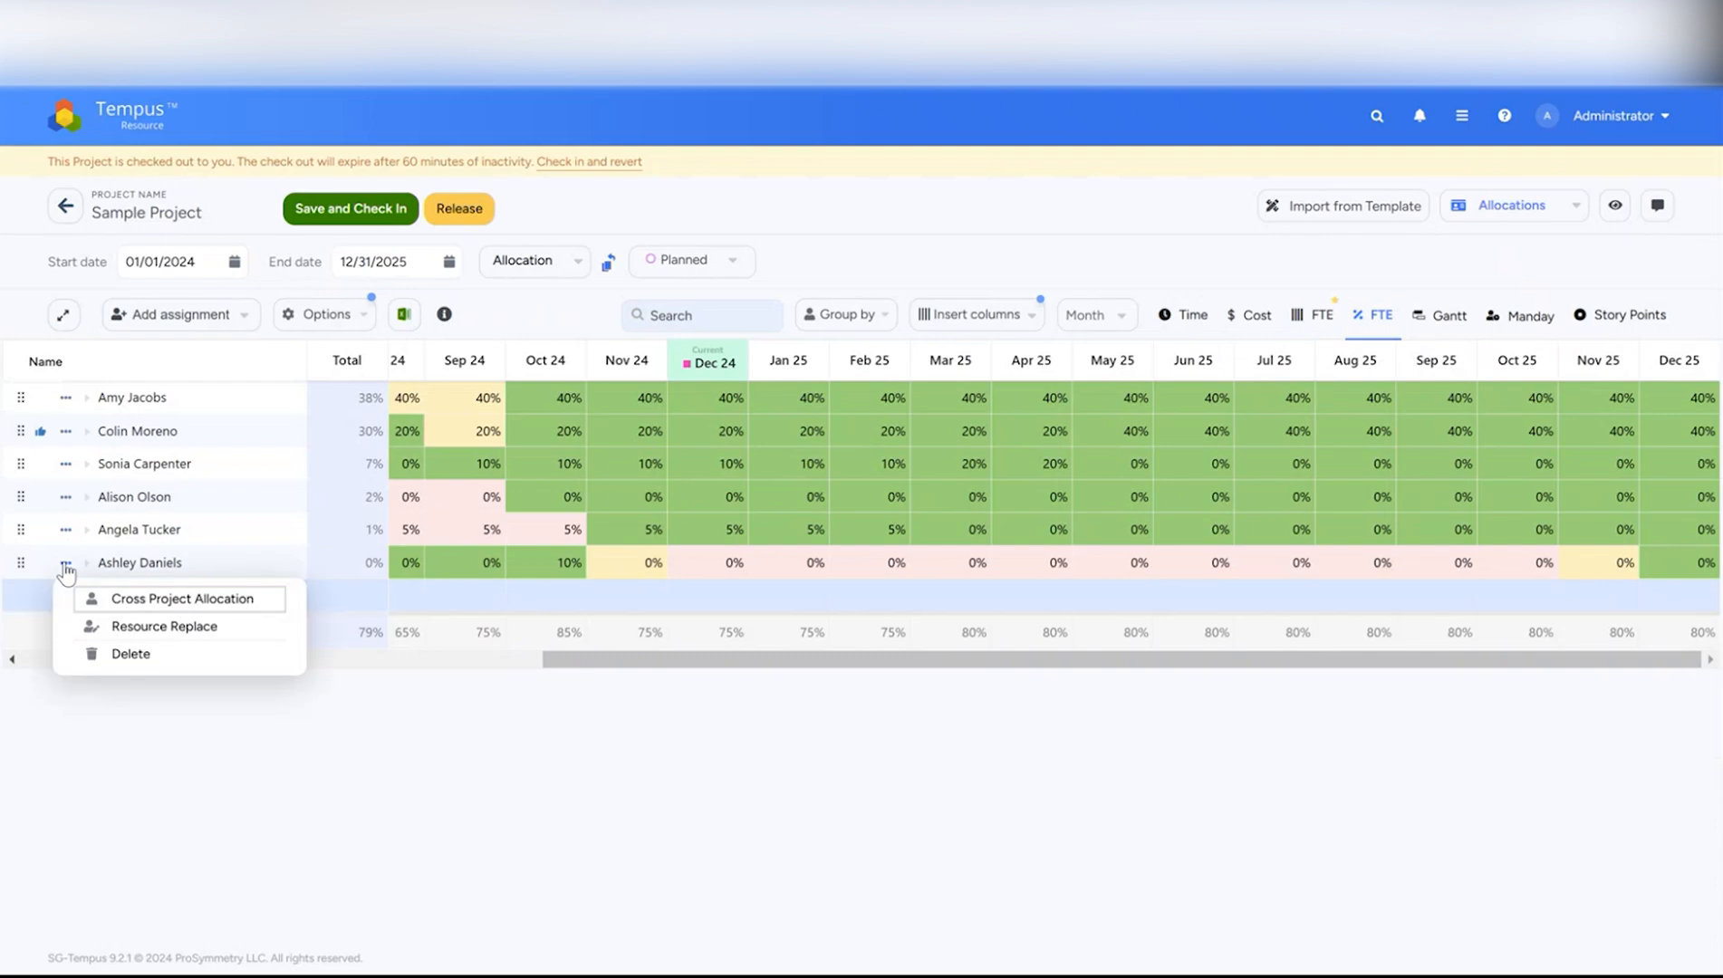
click(128, 626)
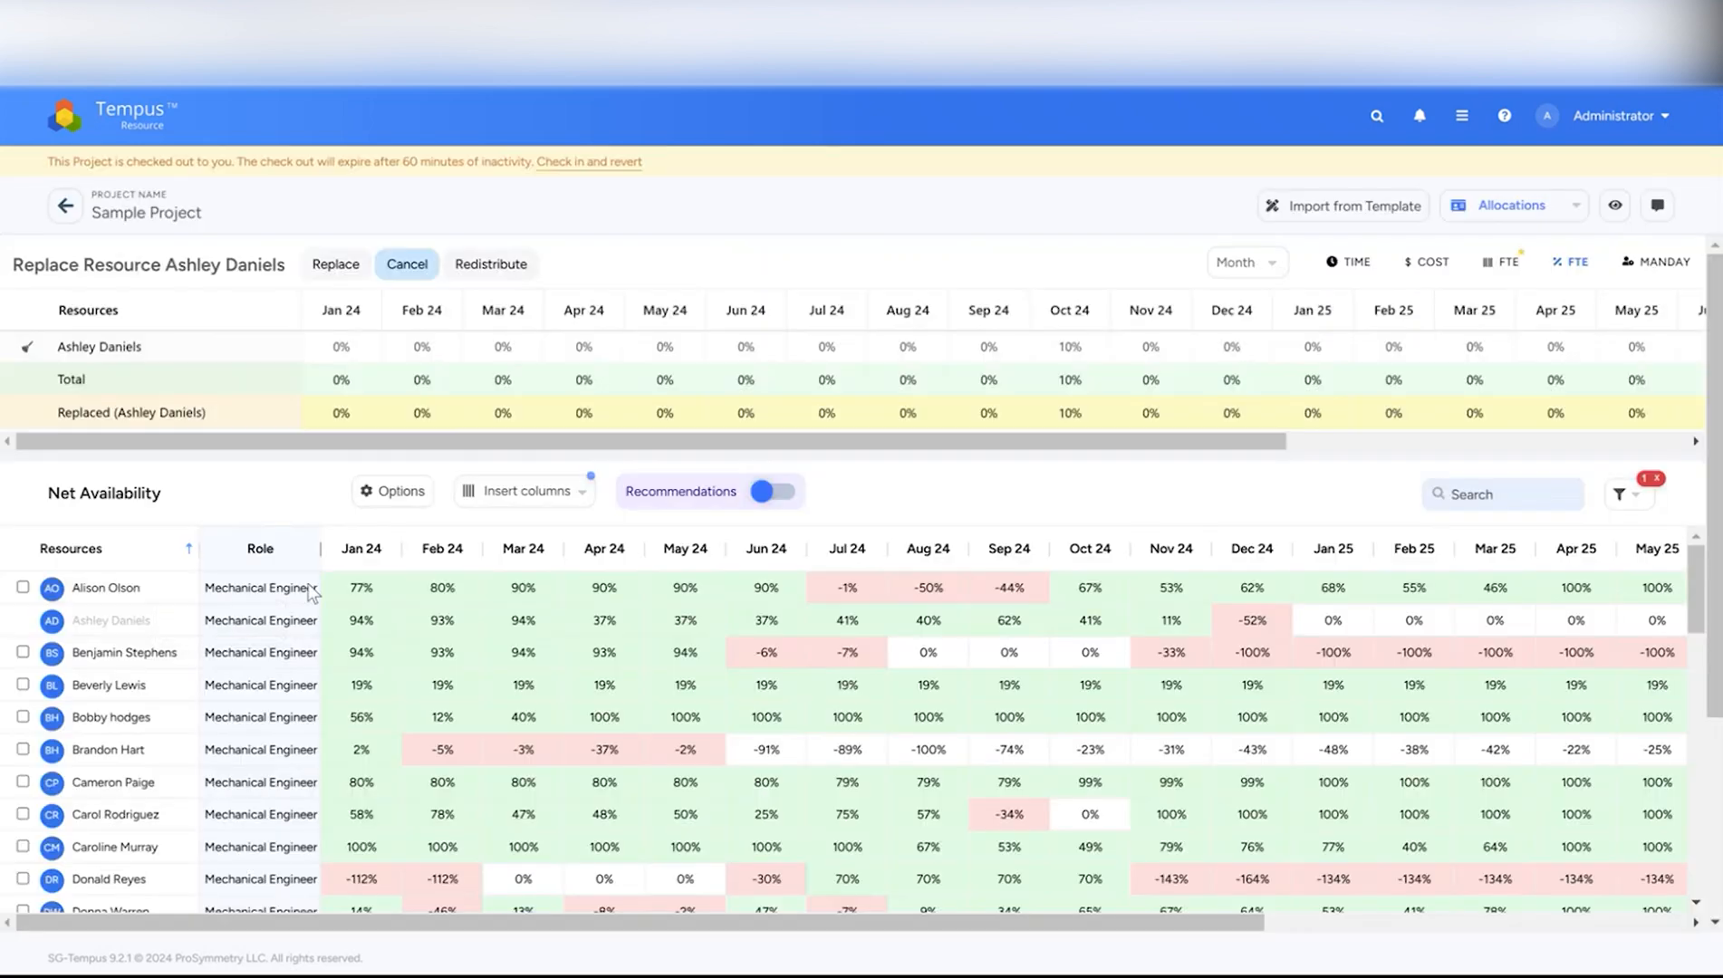
click(65, 207)
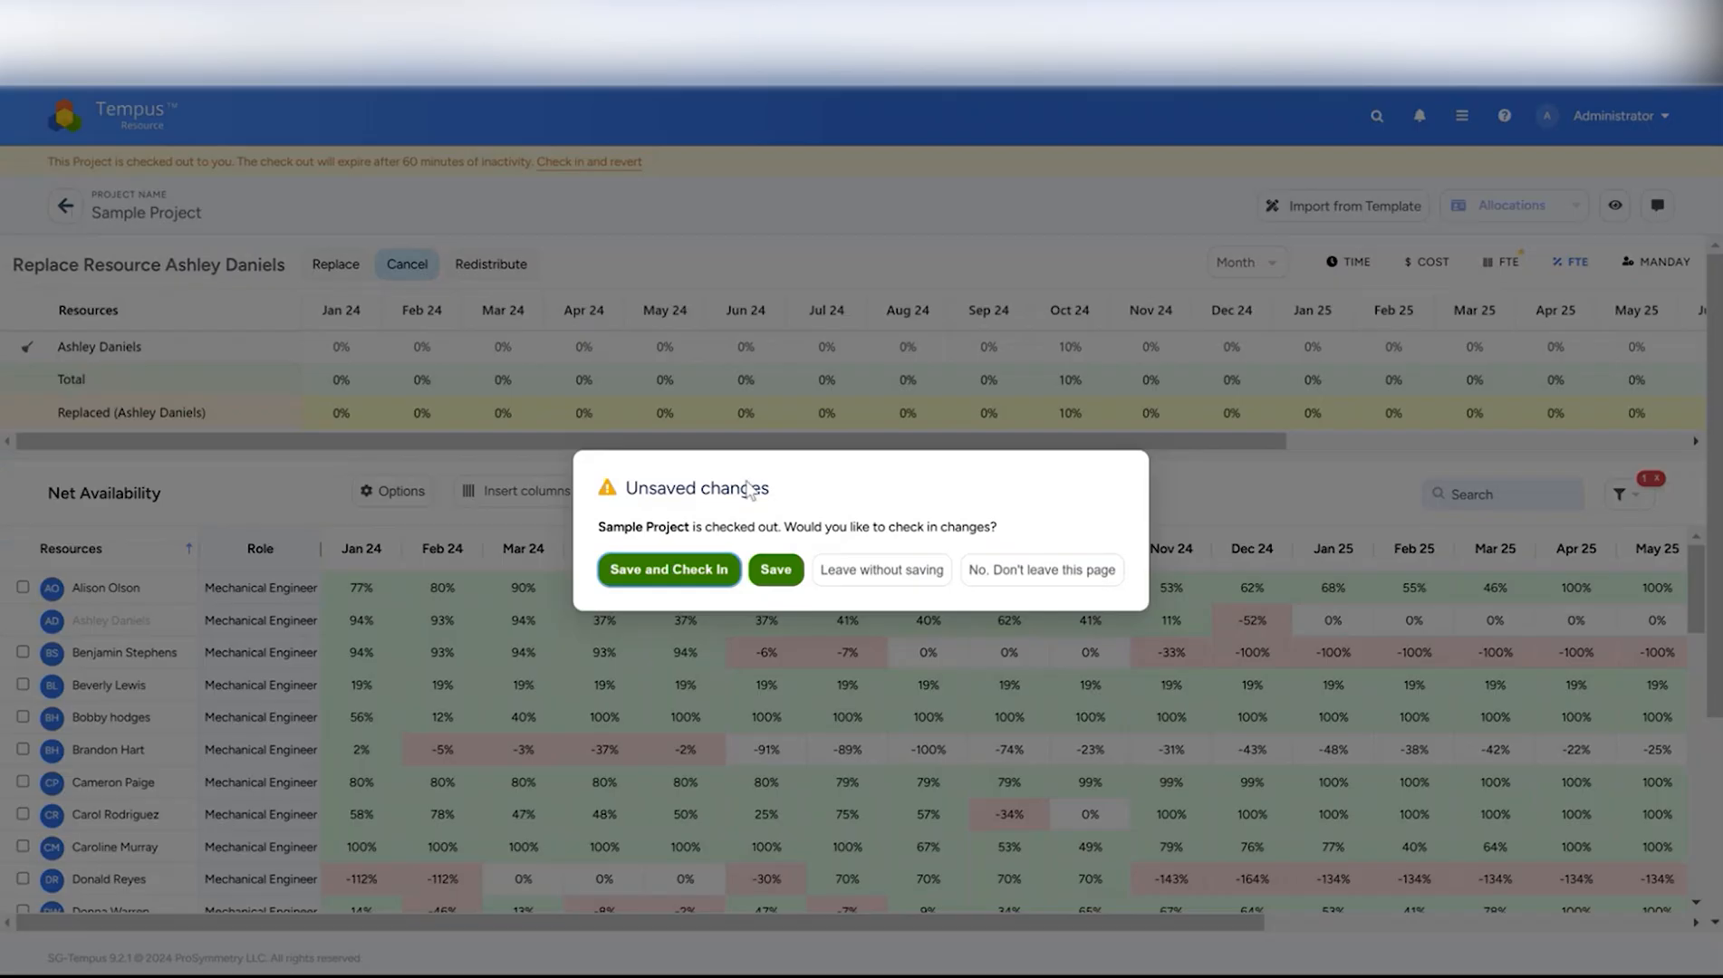
click(913, 571)
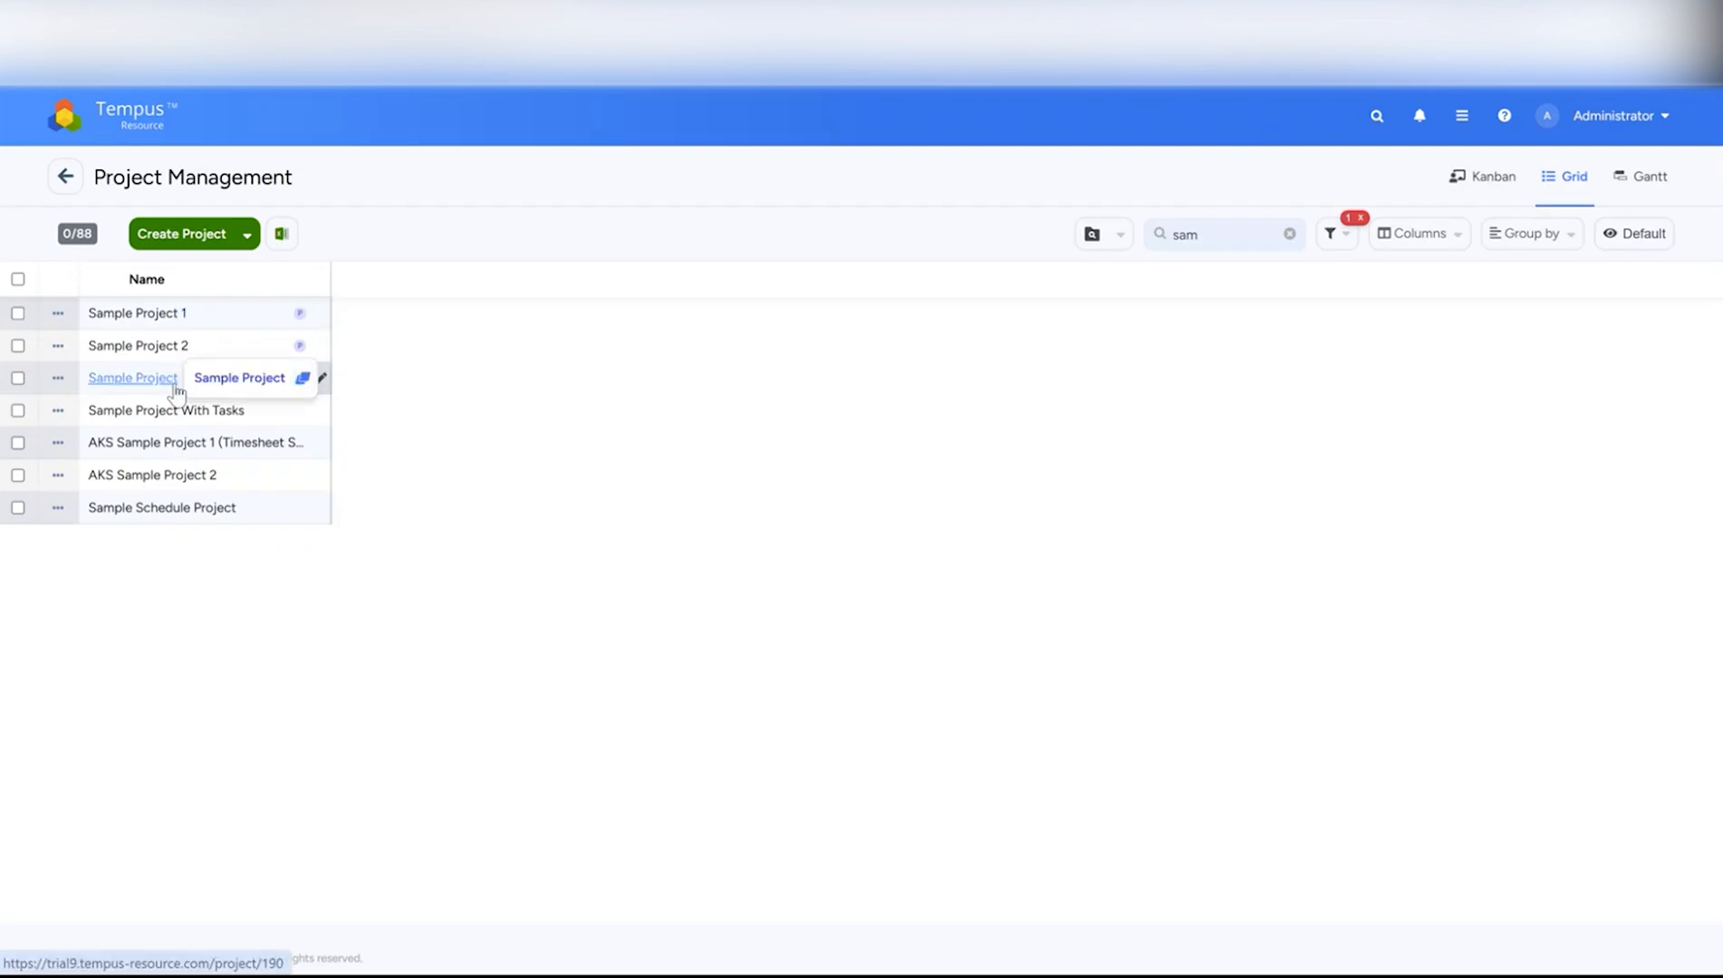
- Reopen Sample Project to release its checkout and return to the home page
click(166, 346)
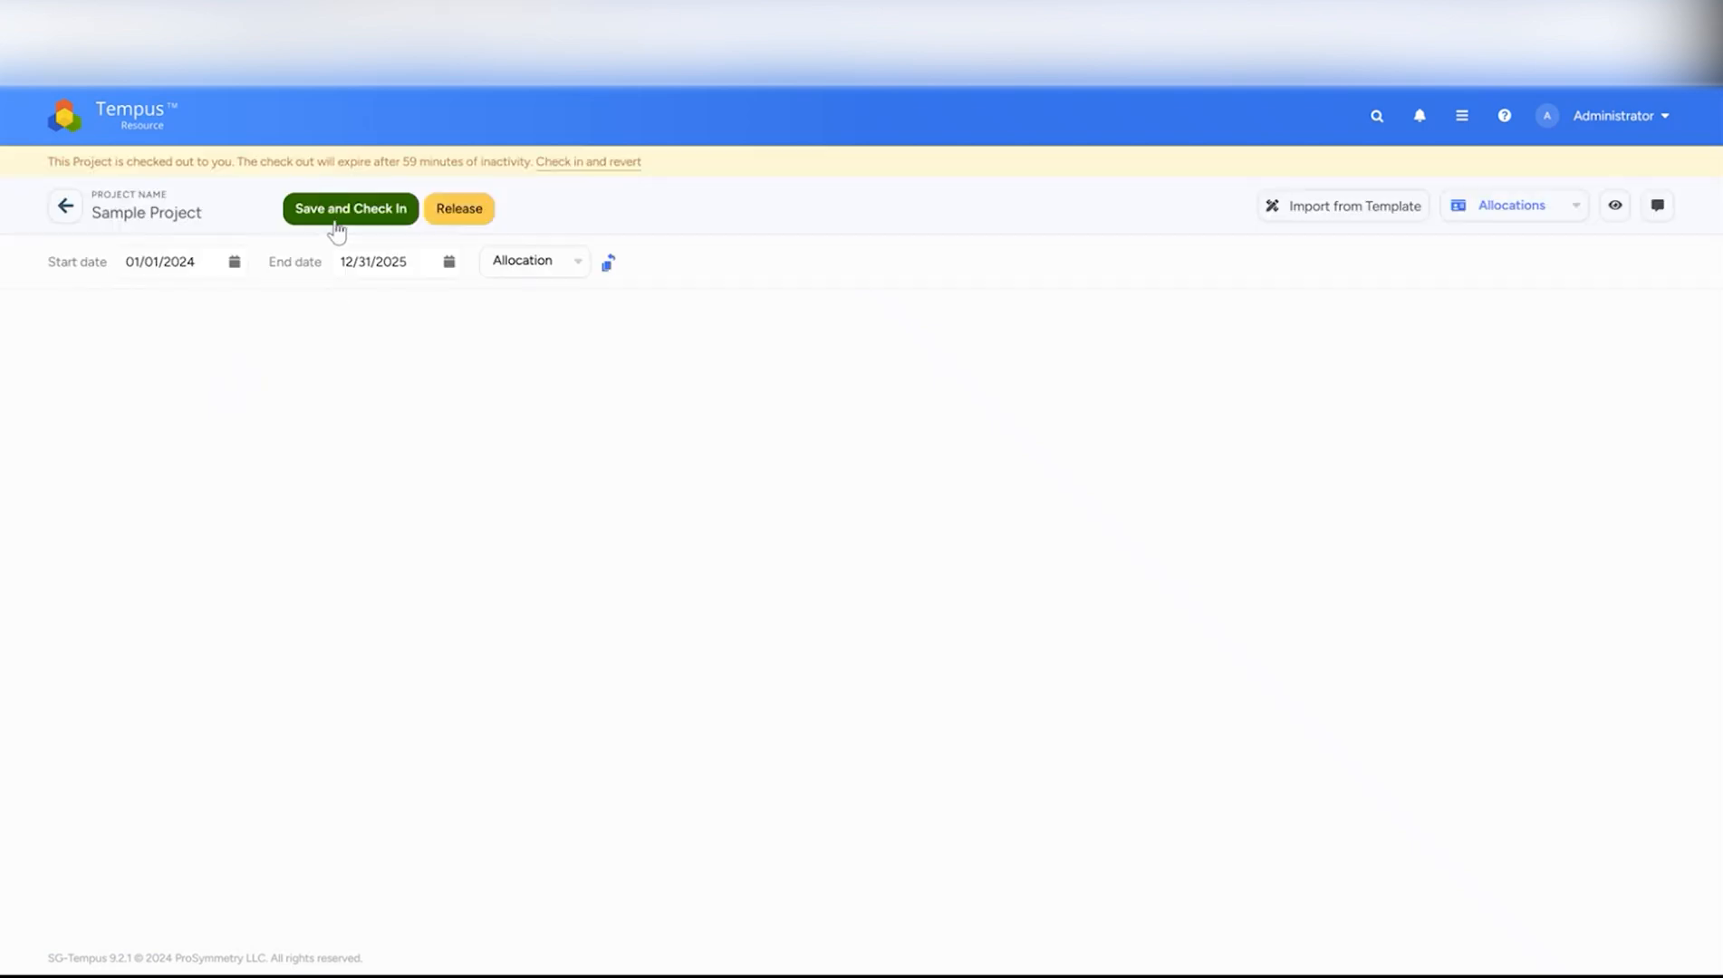
click(446, 208)
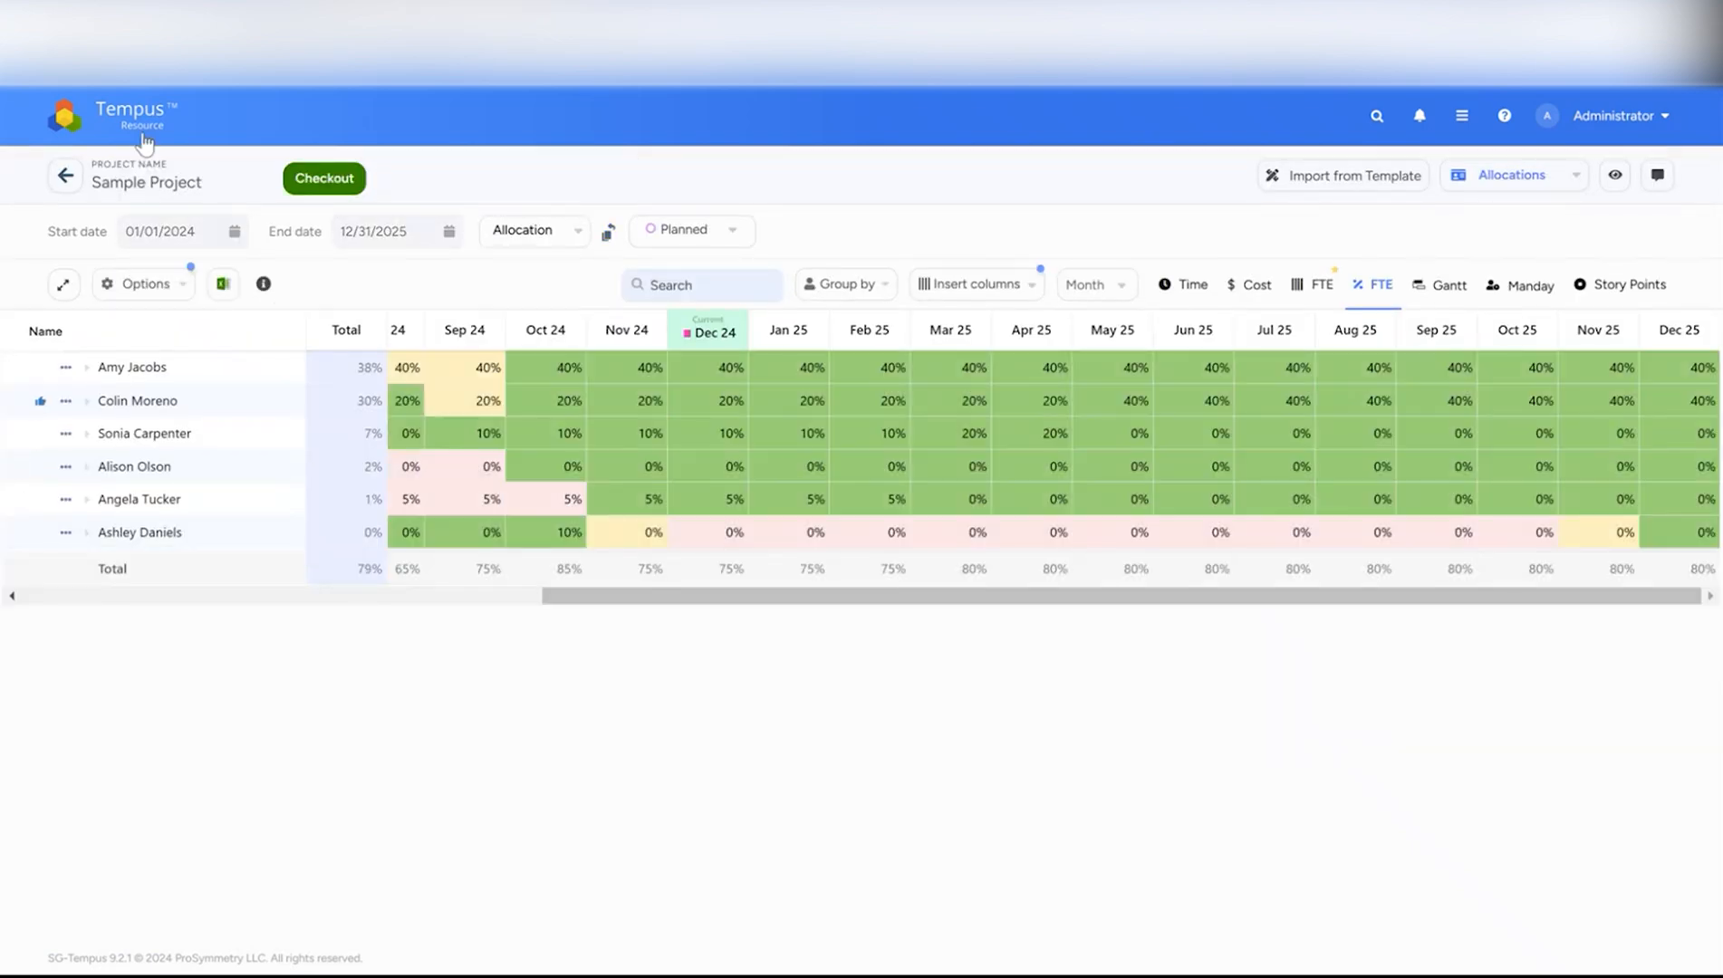
click(136, 129)
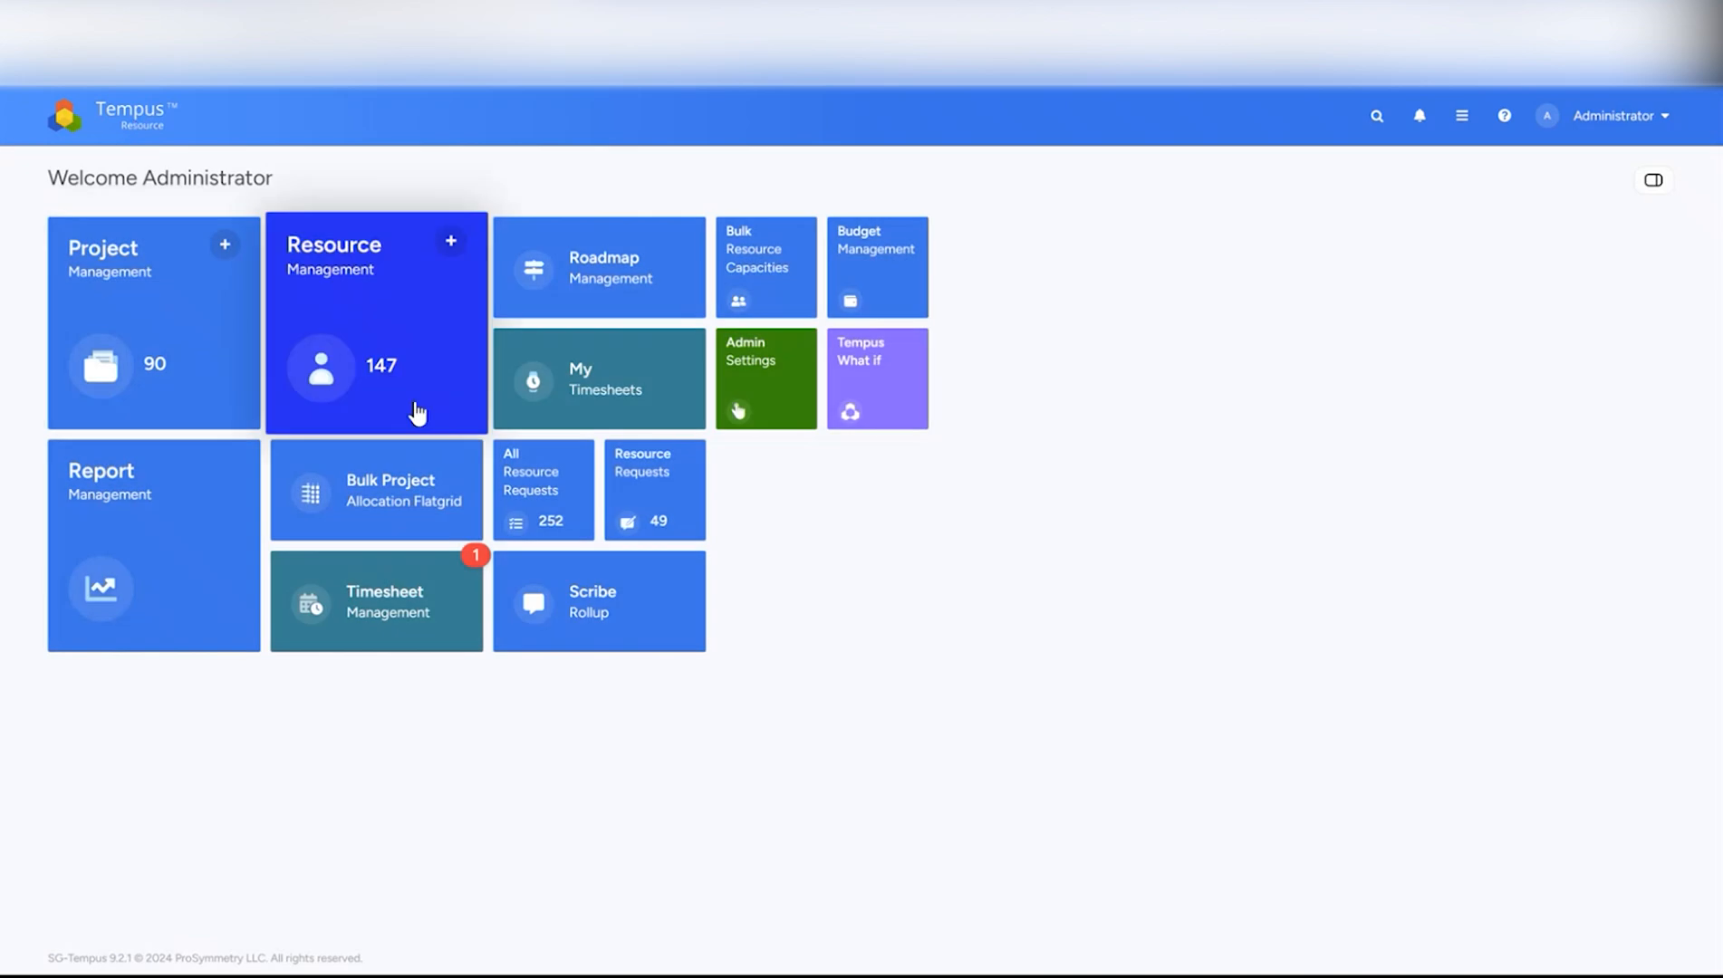
- Enable Allow multiple assignments in the global General Settings of the admin area and save the settings
click(733, 409)
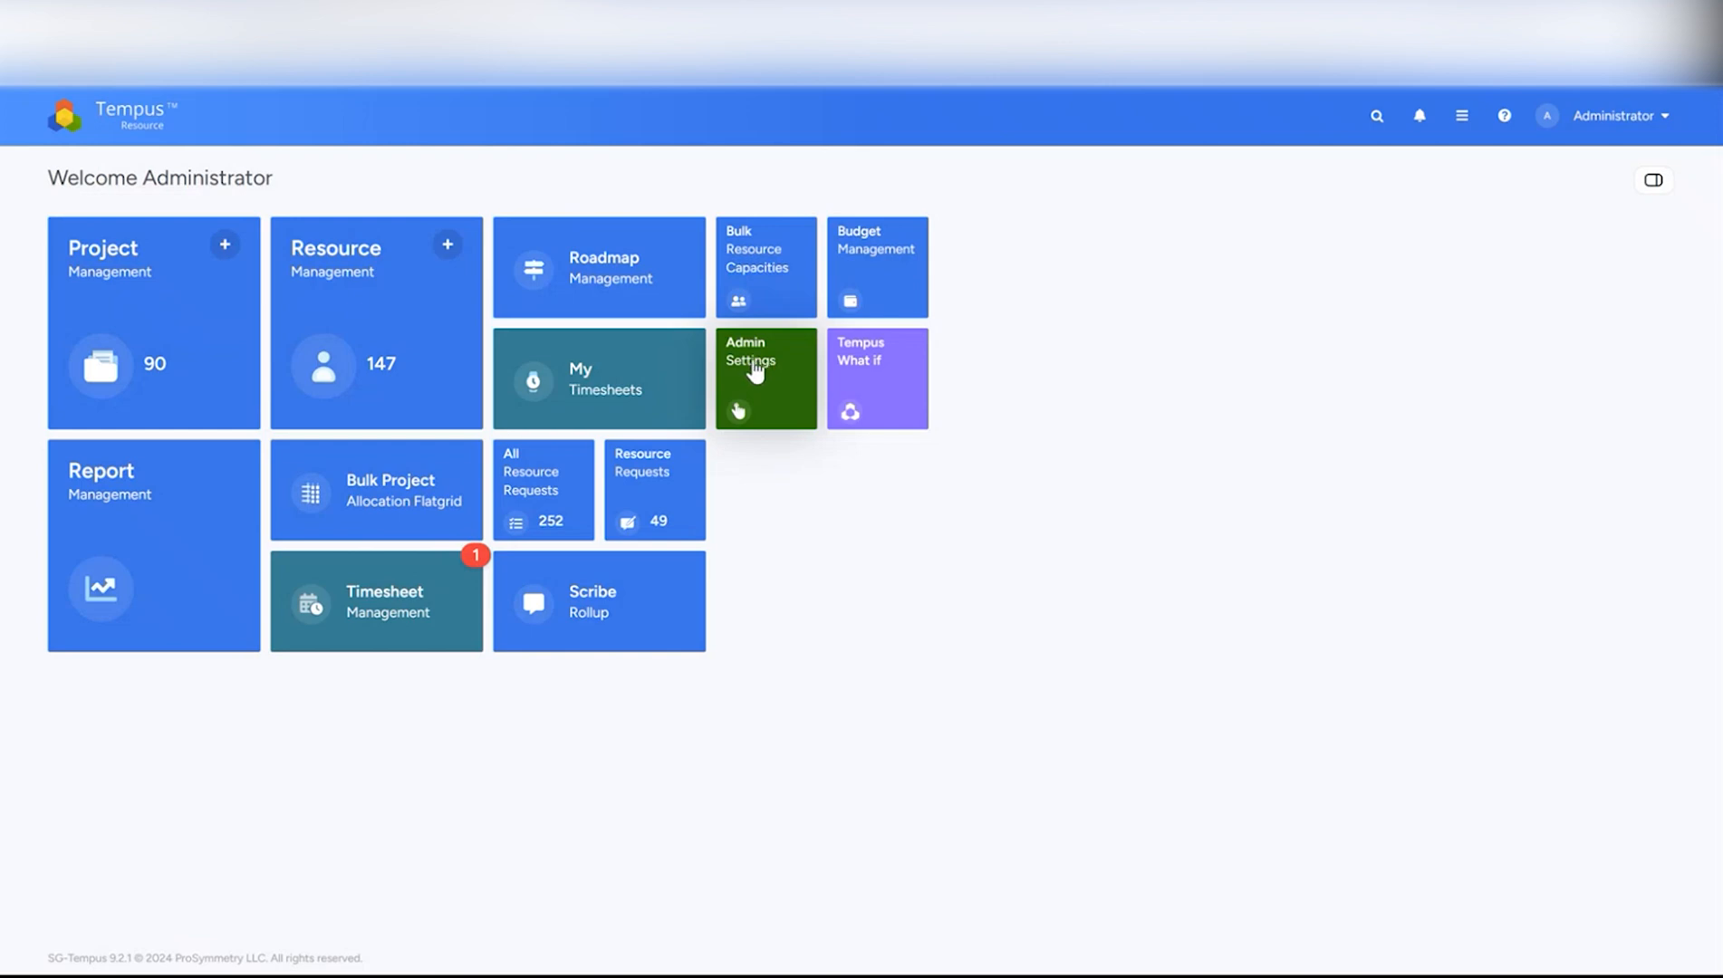
click(755, 367)
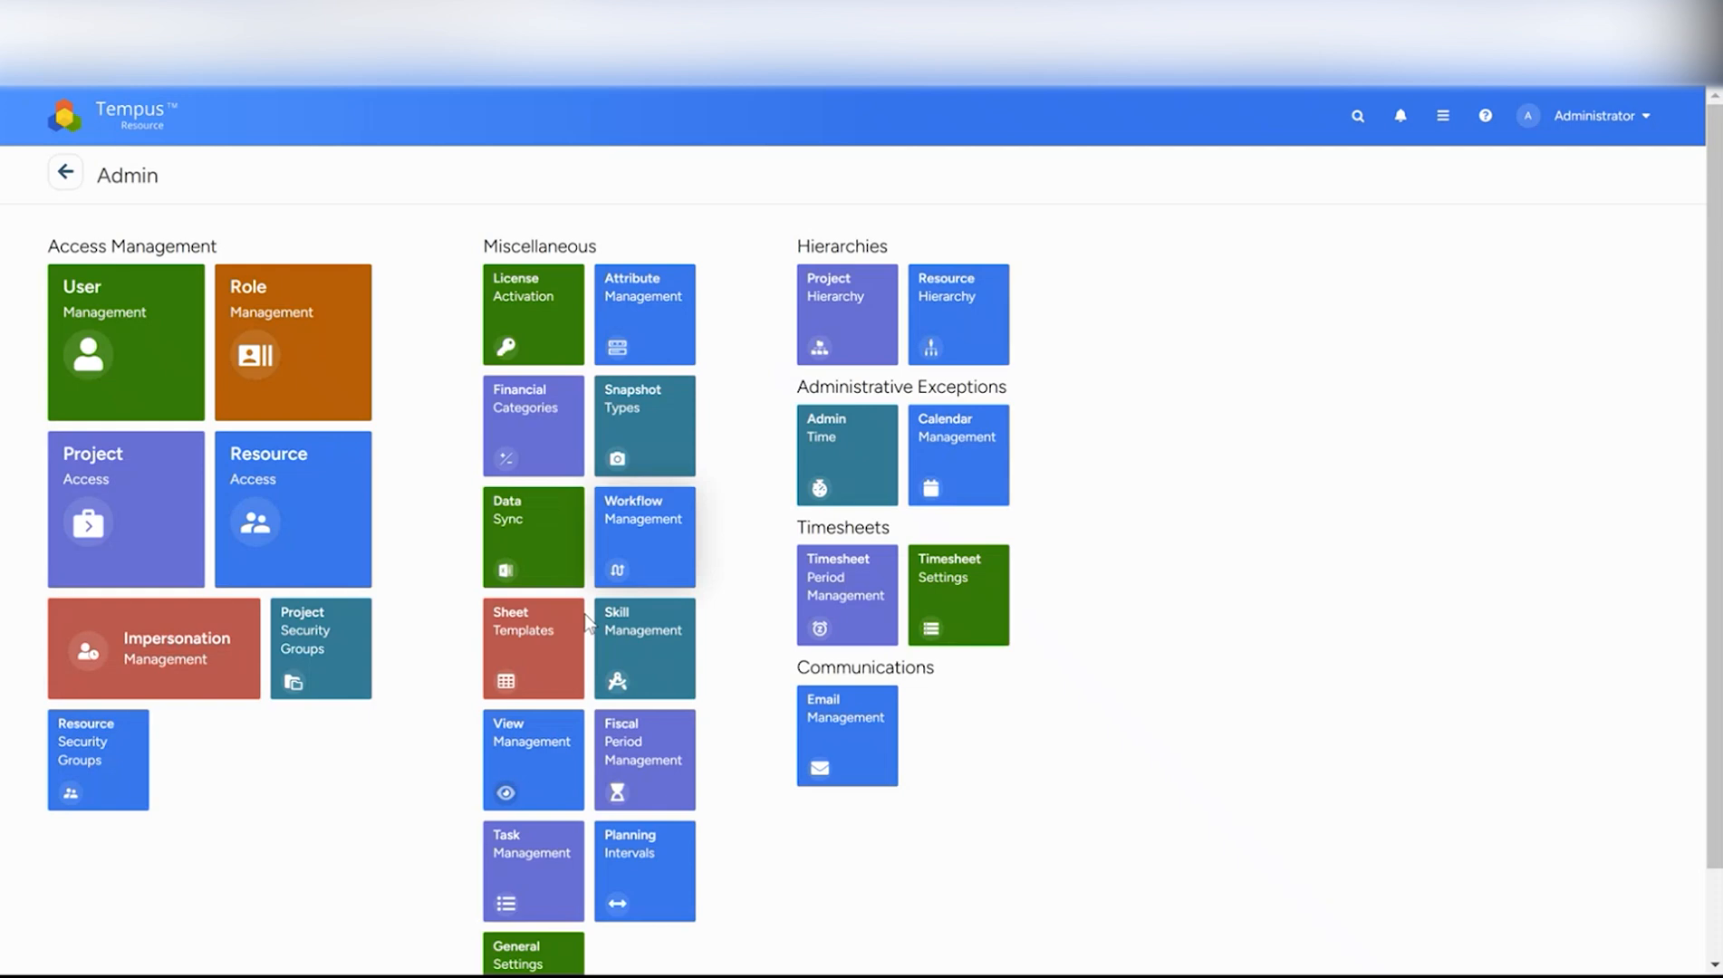
scroll(587, 623, down, 1)
click(535, 858)
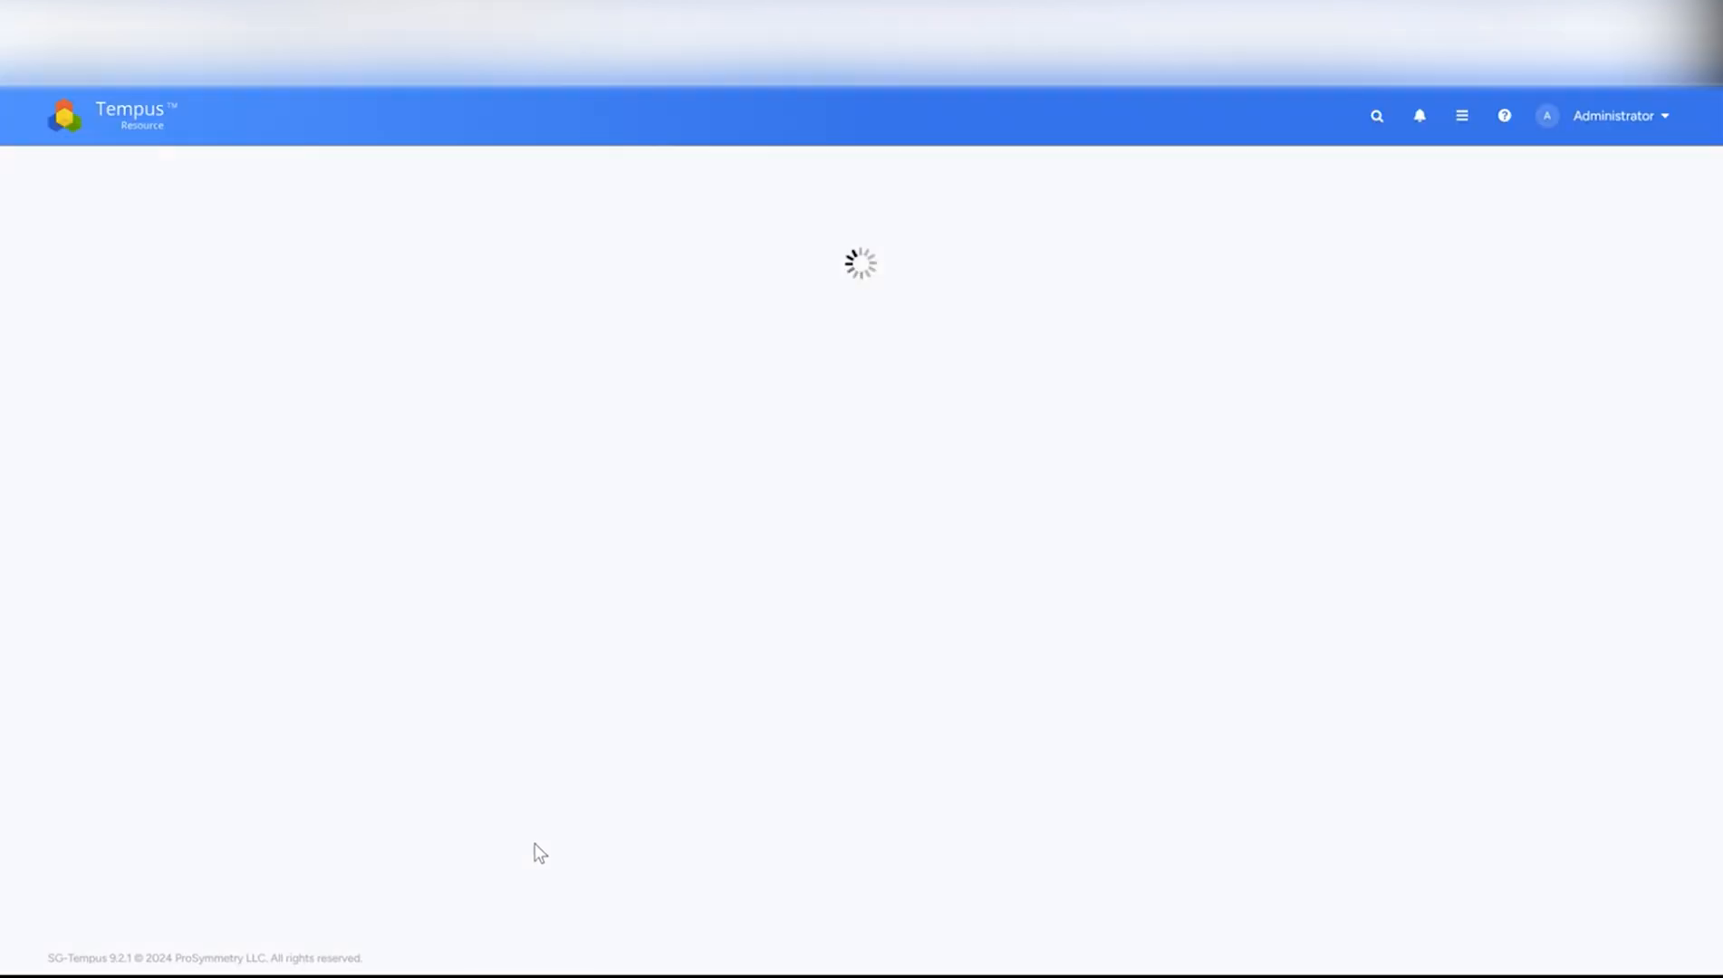
scroll(562, 771, down, 5)
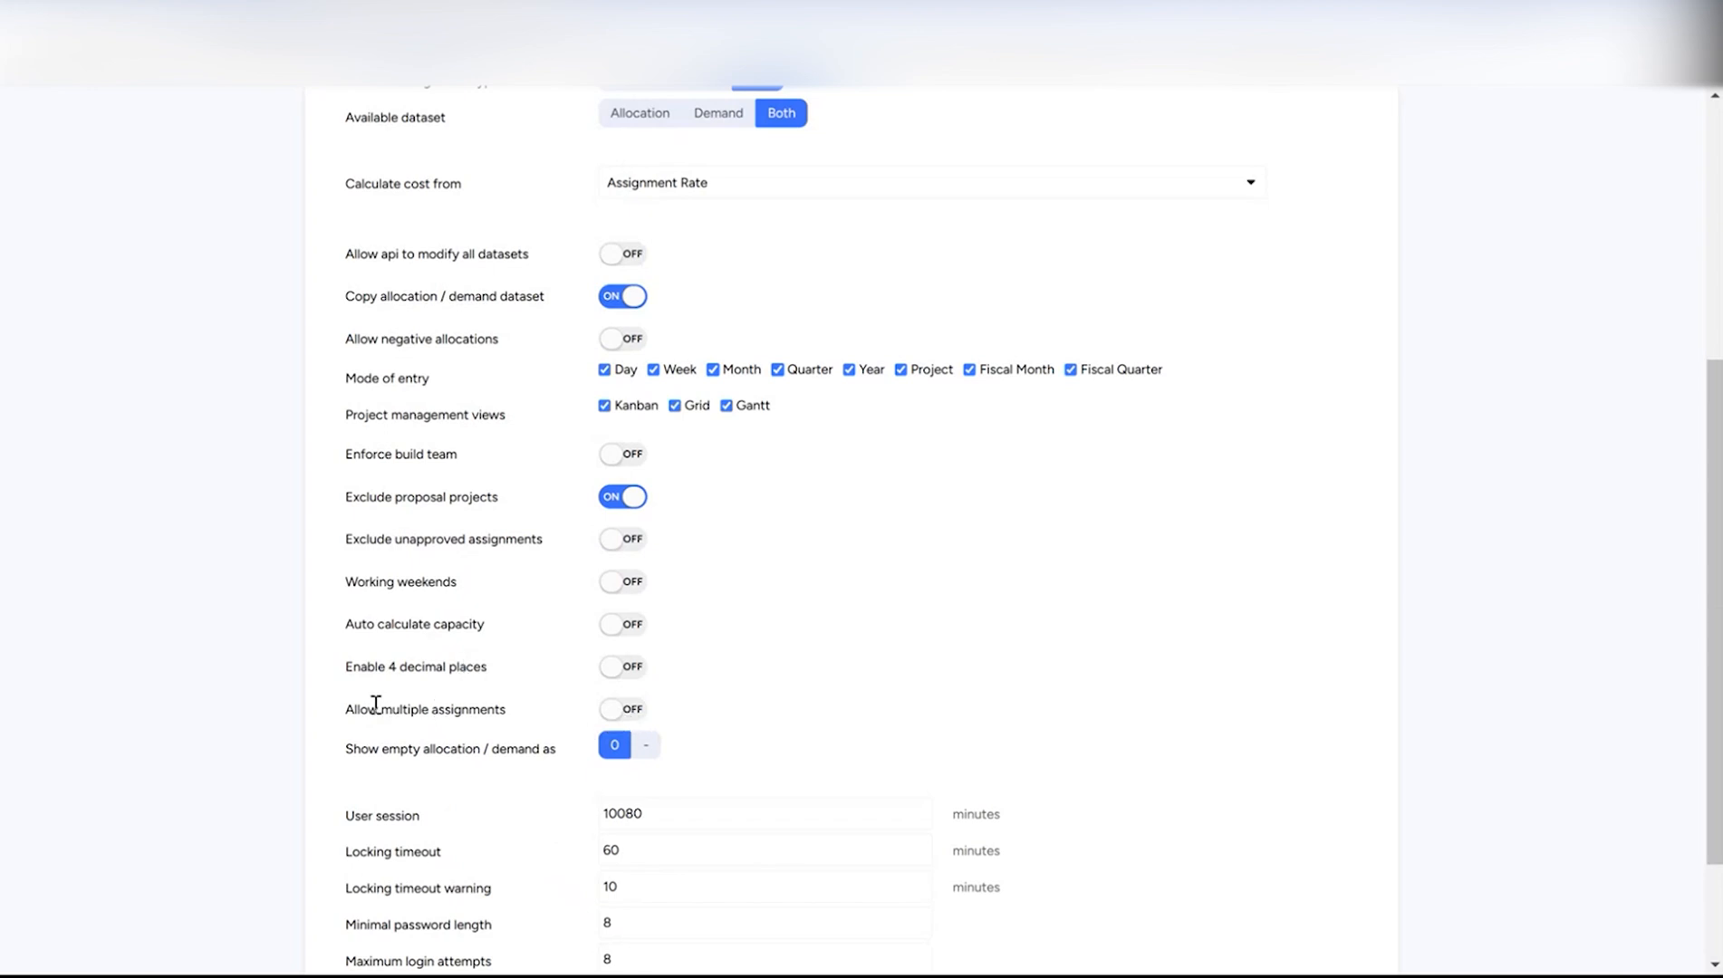
click(627, 711)
scroll(577, 694, up, 5)
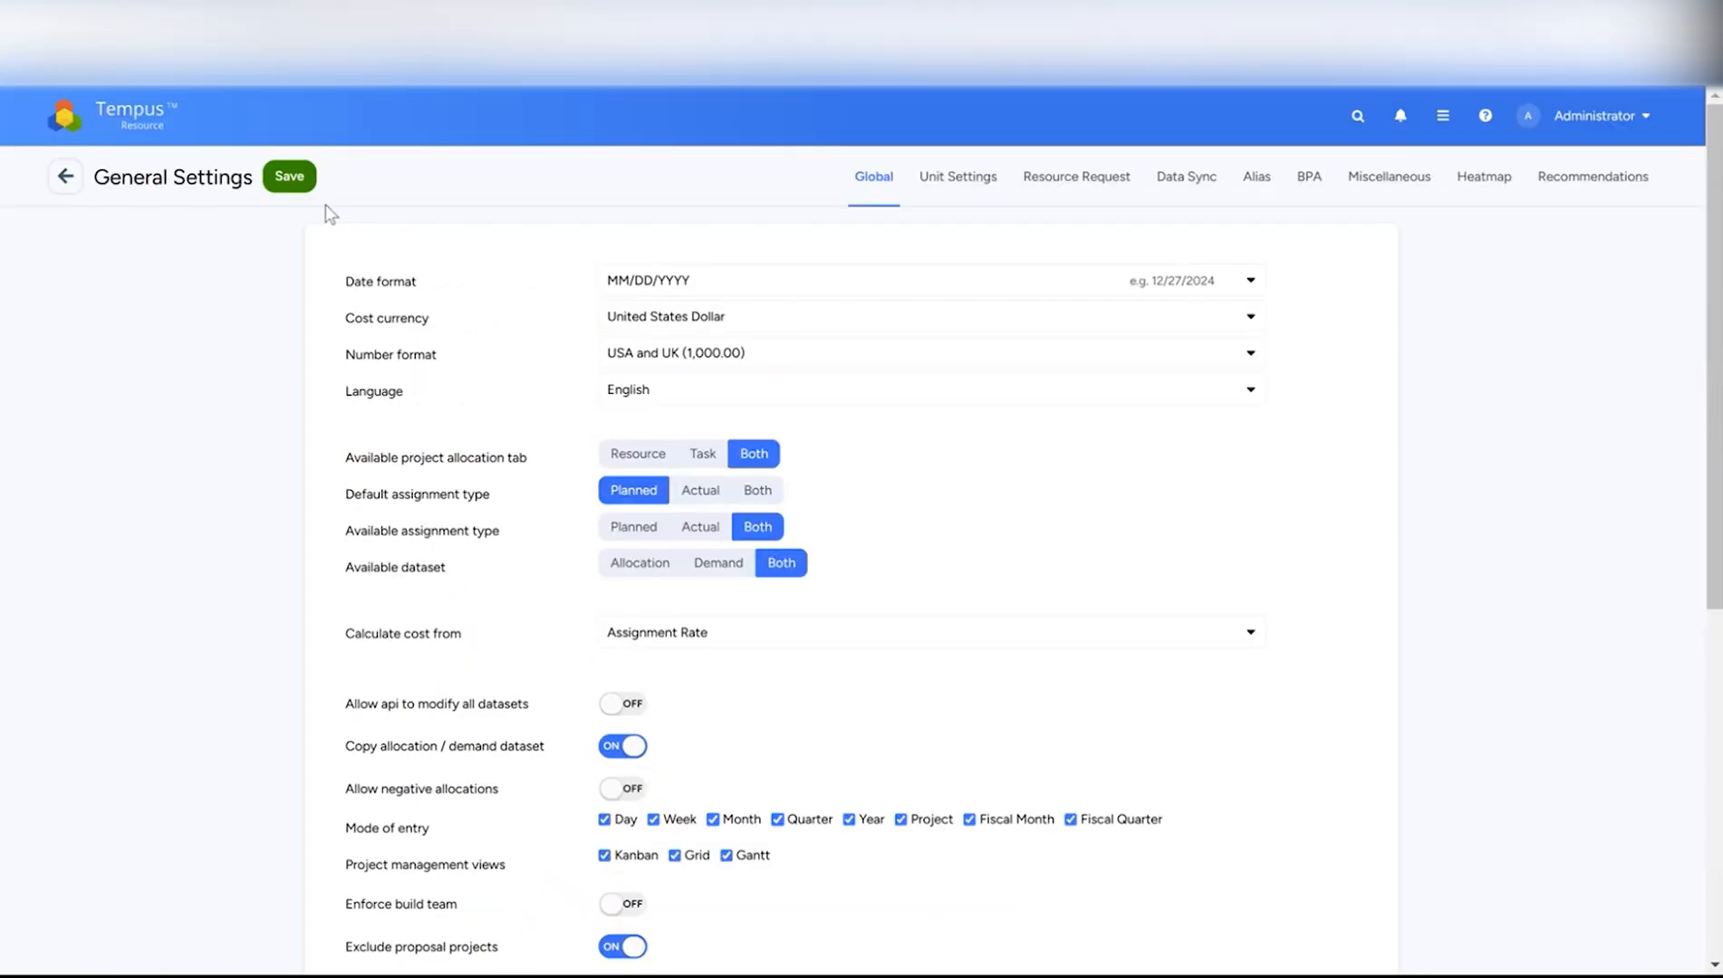
click(305, 182)
- Return to Project Management and open Sample Project's allocations
click(141, 128)
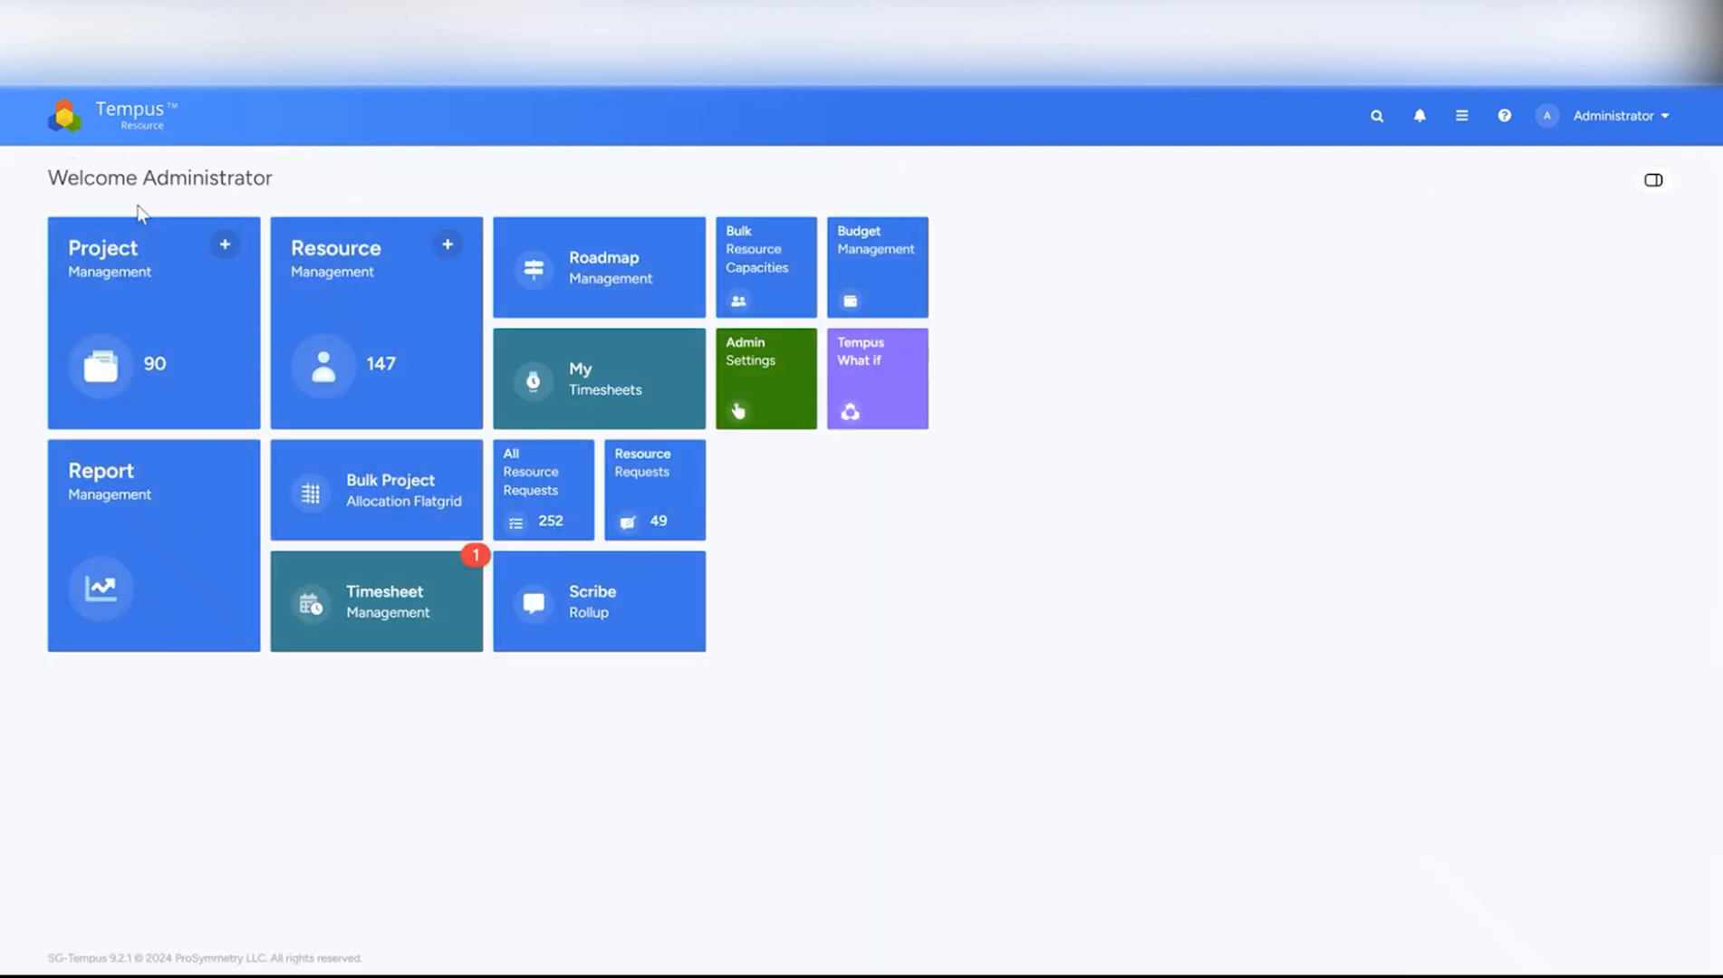
click(140, 263)
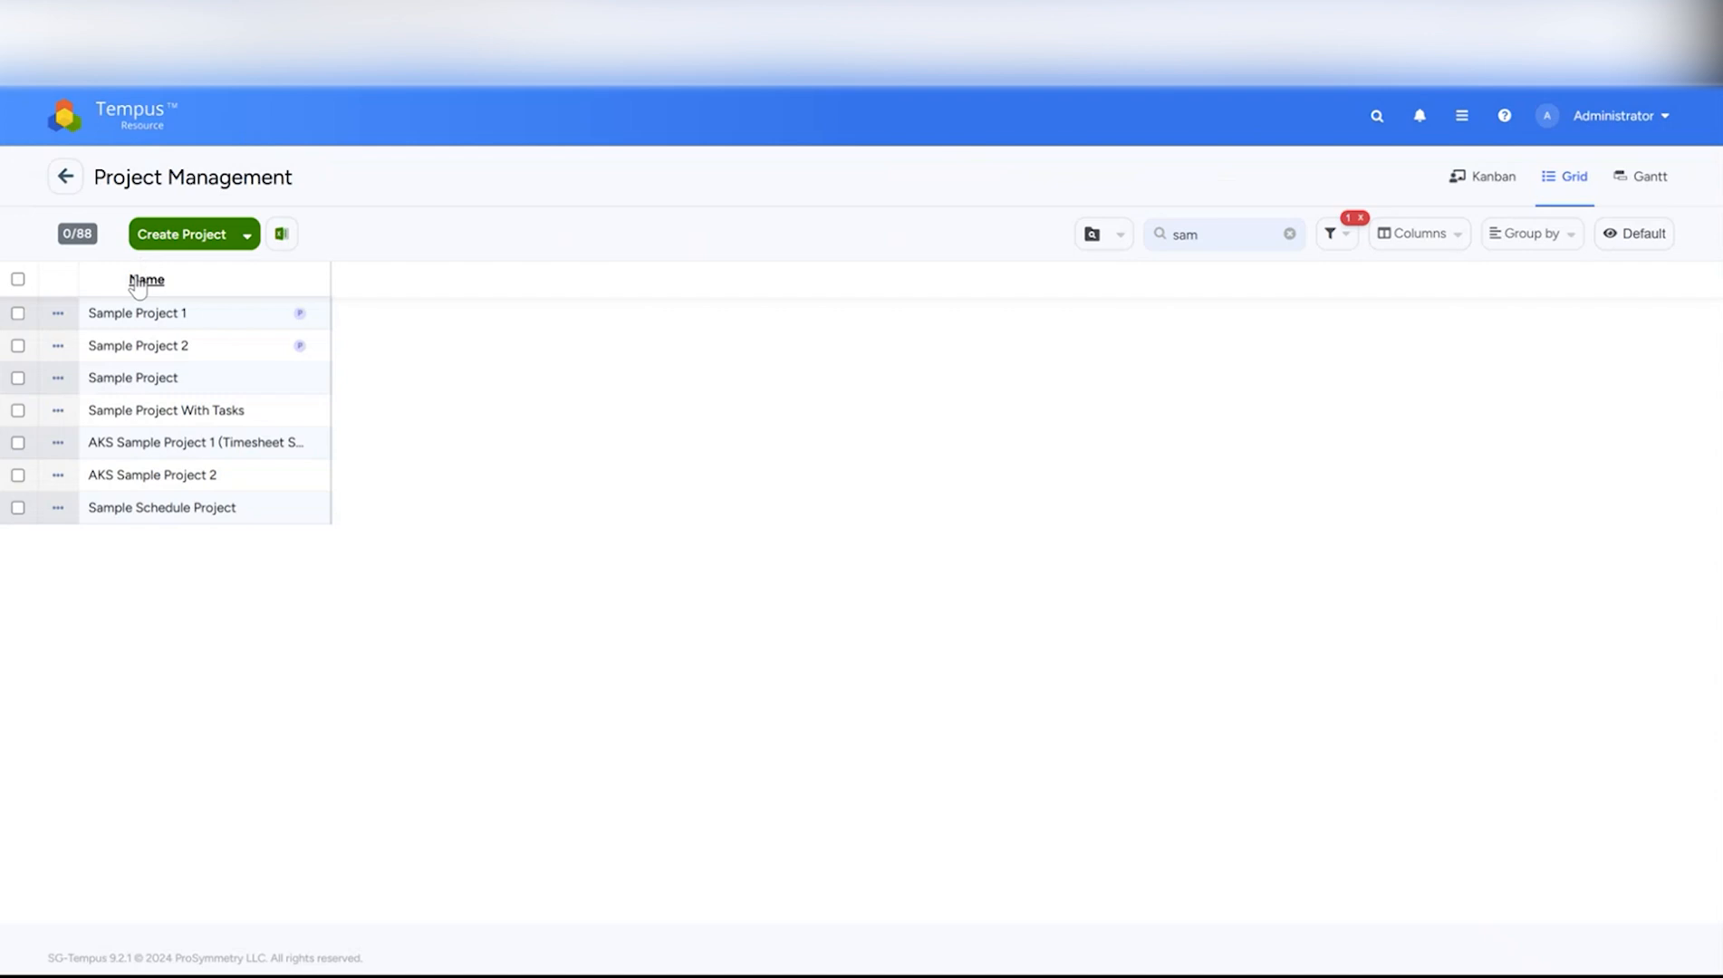
click(147, 376)
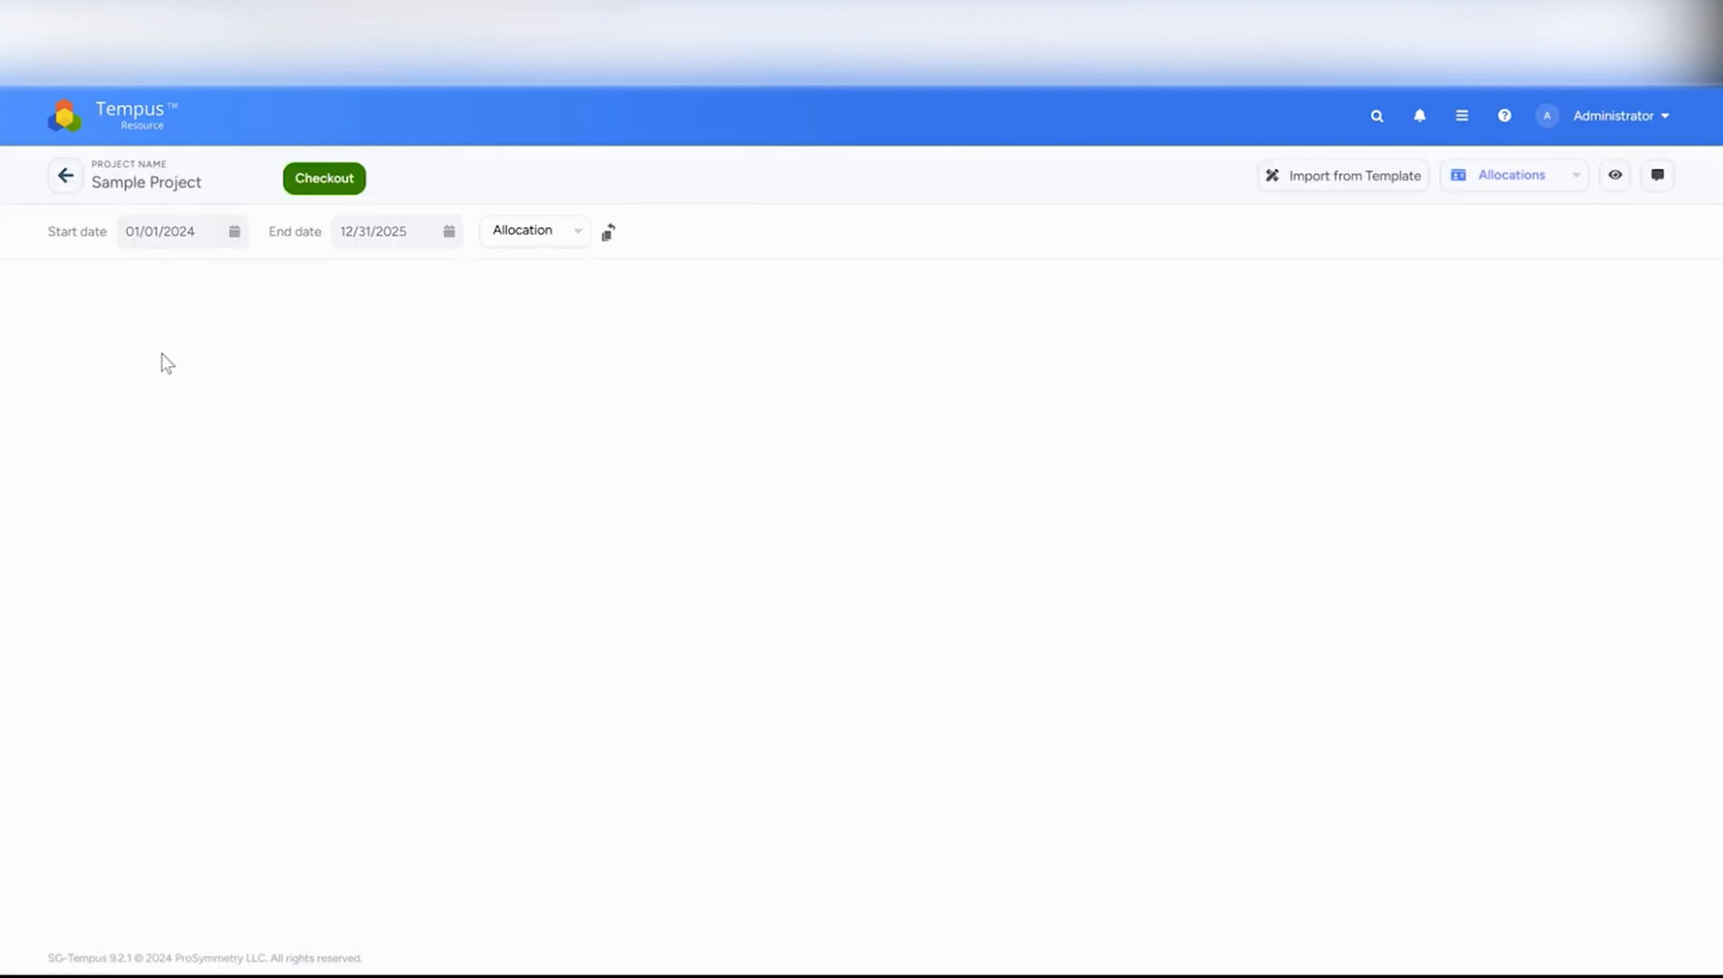
- Check out Sample Project and add another named resource beneath the last one in the allocation grid
click(316, 186)
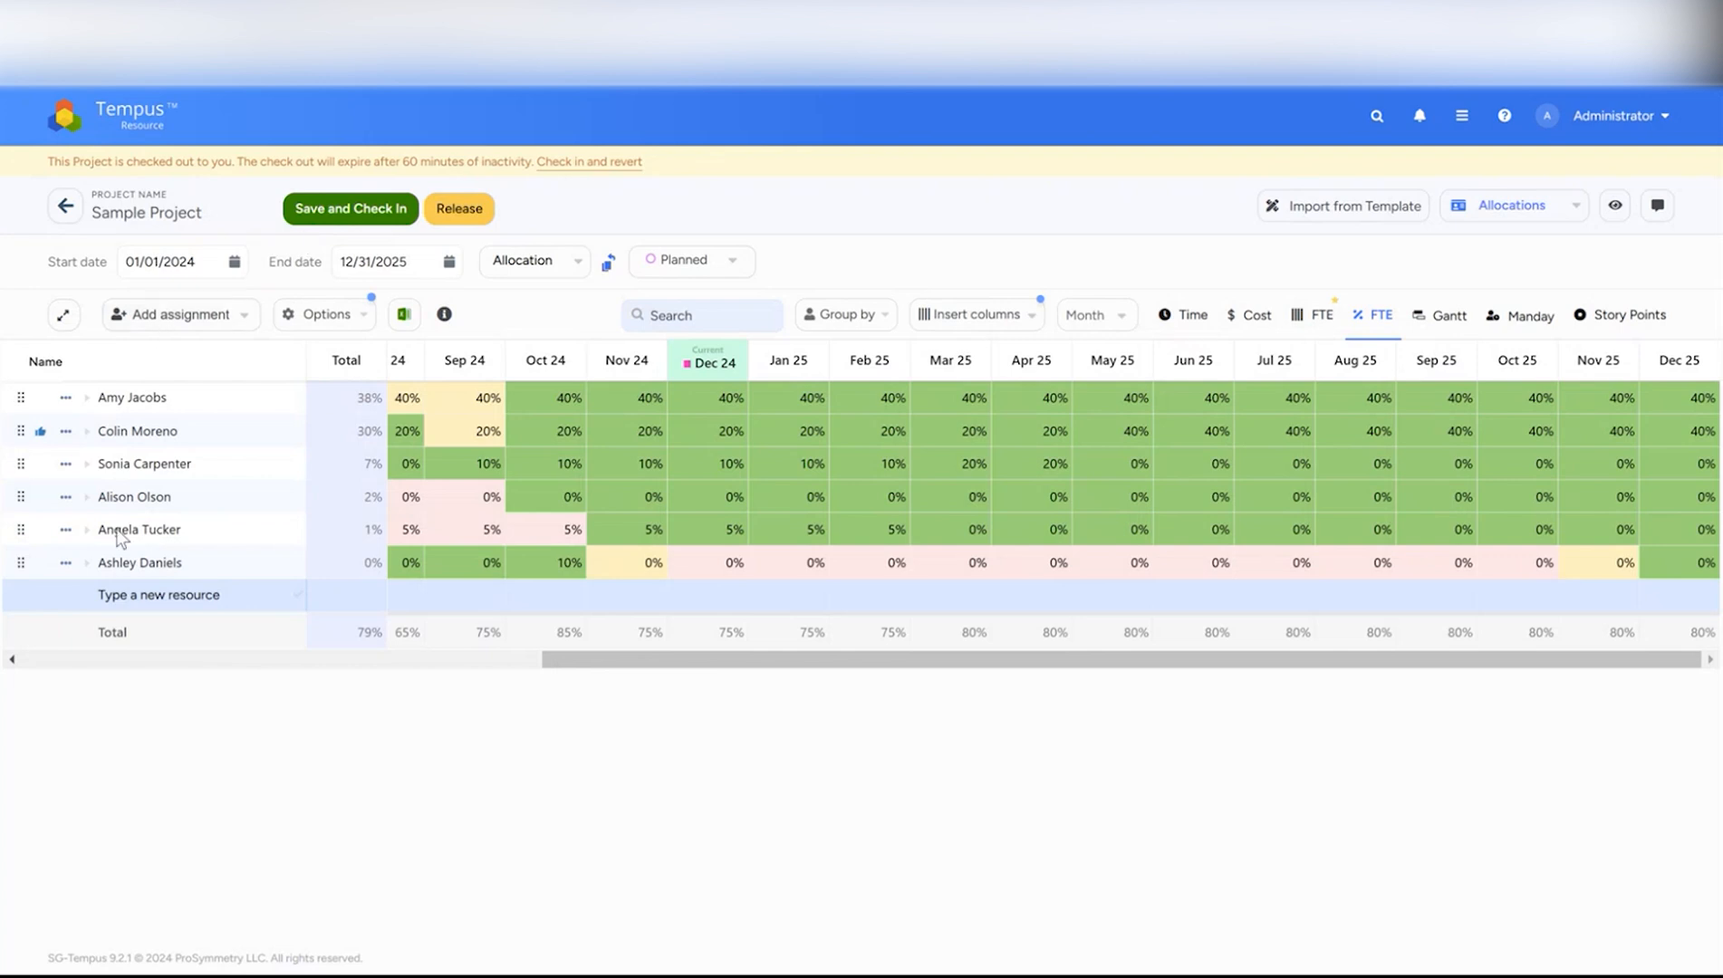
click(114, 594)
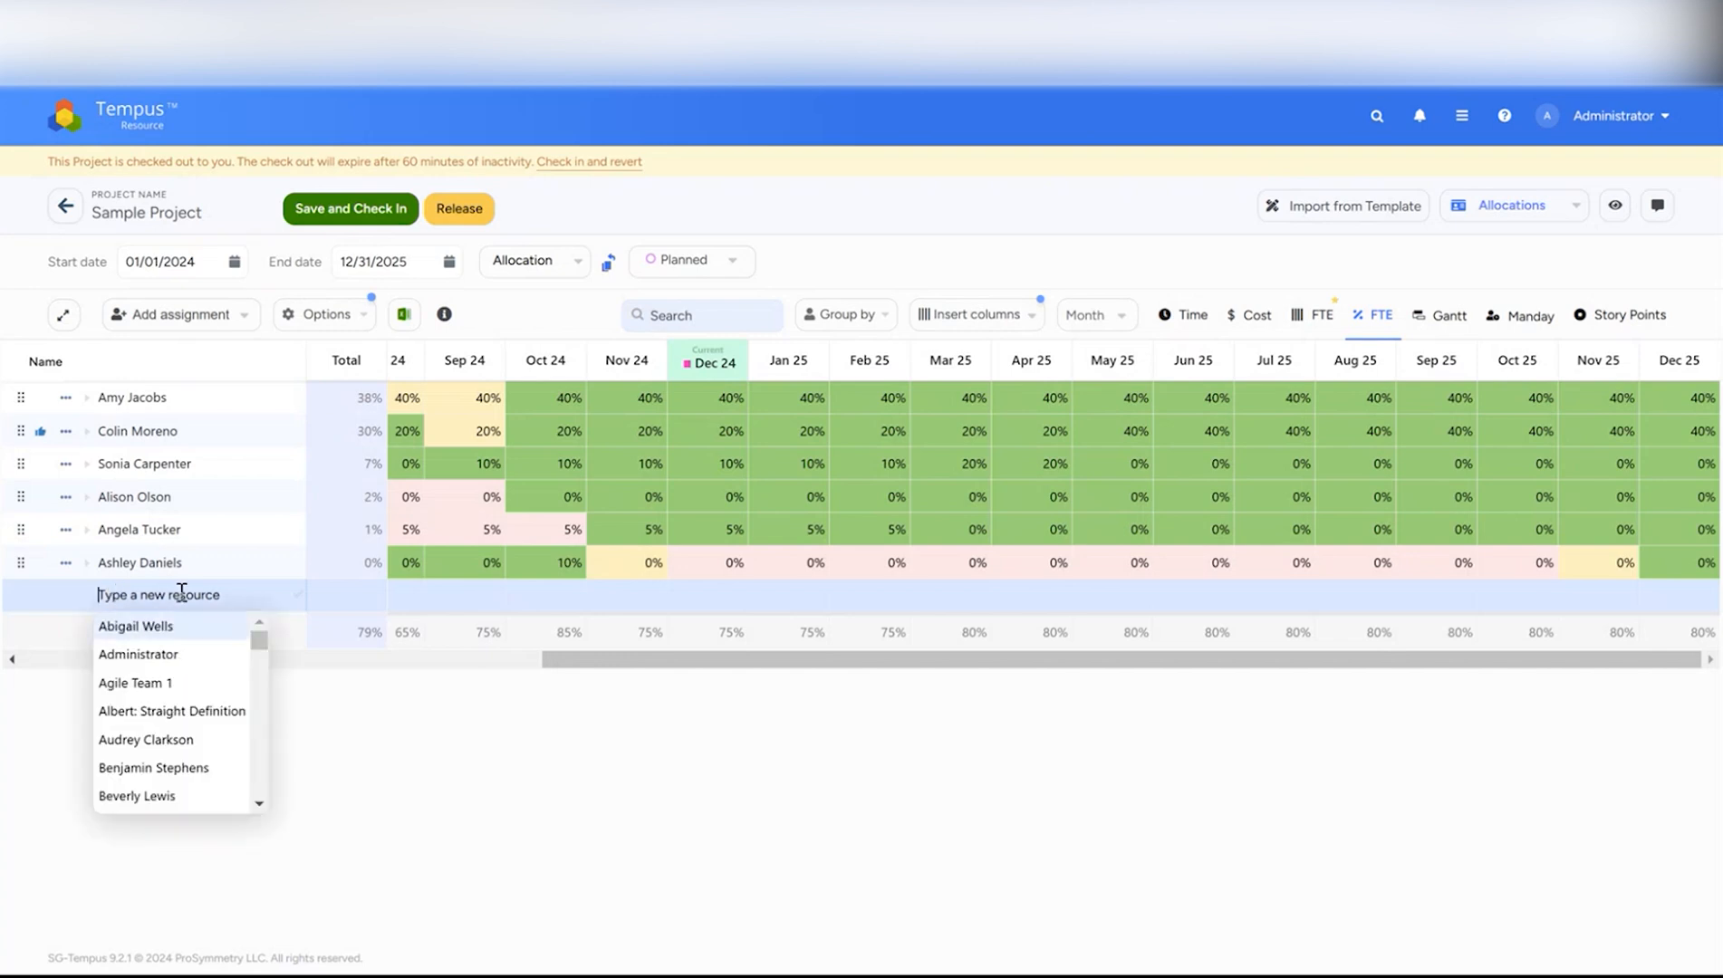
text(bobb)
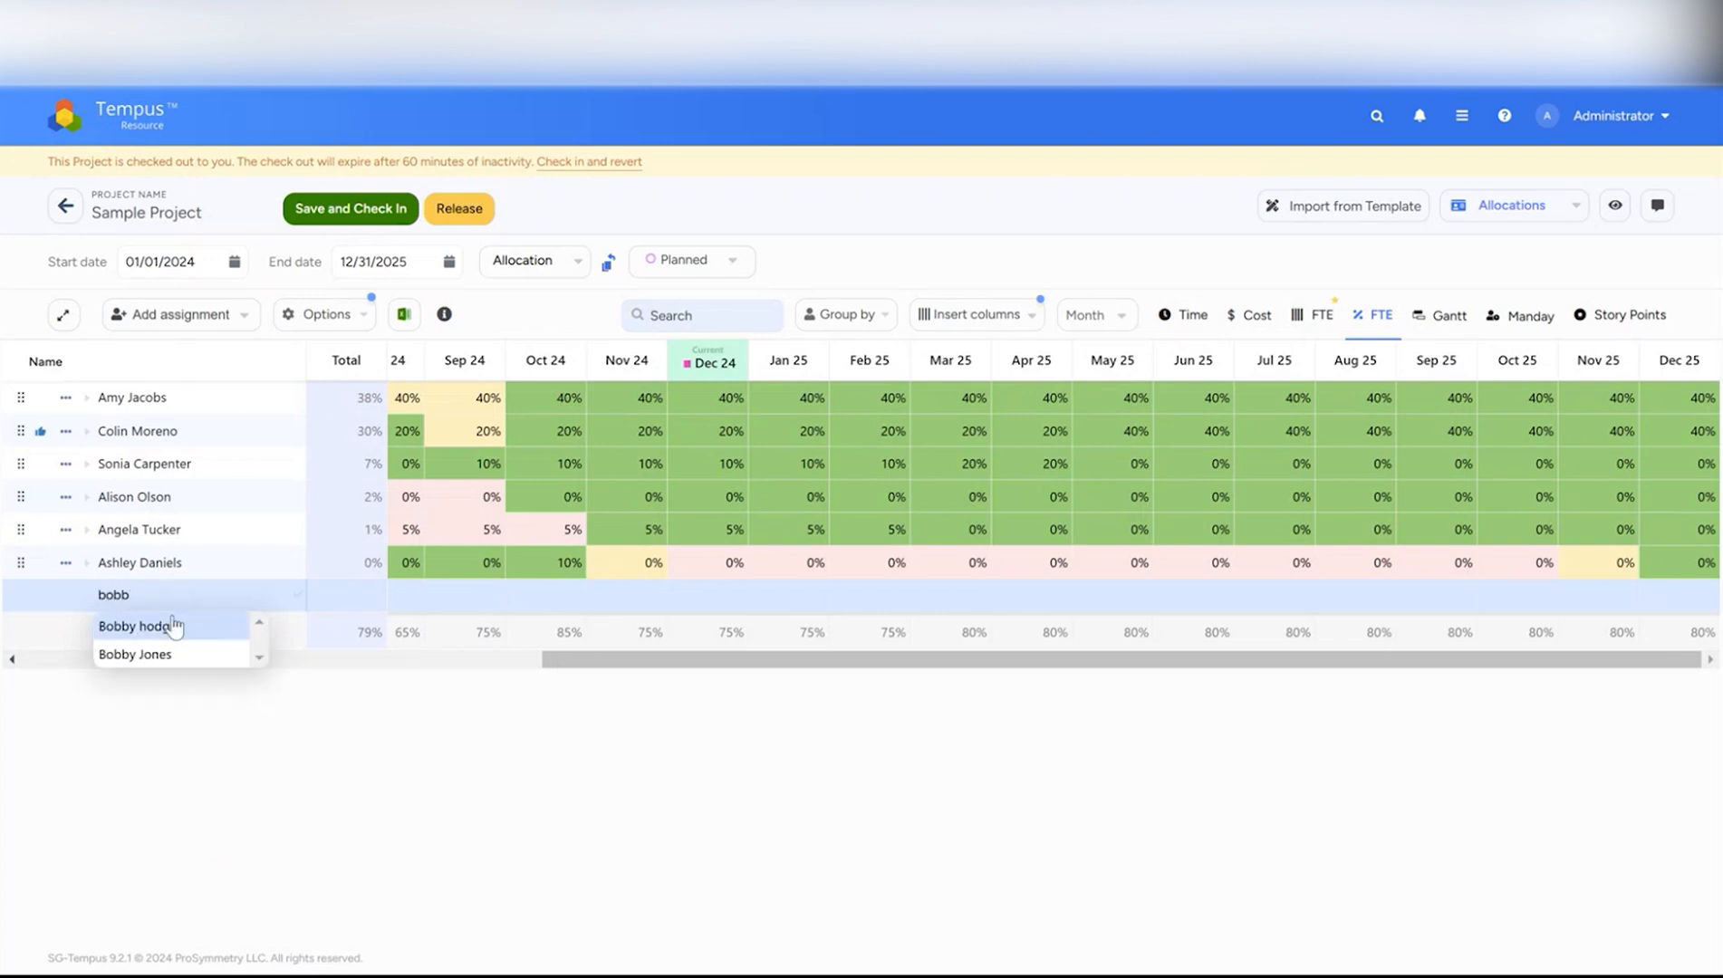
click(172, 623)
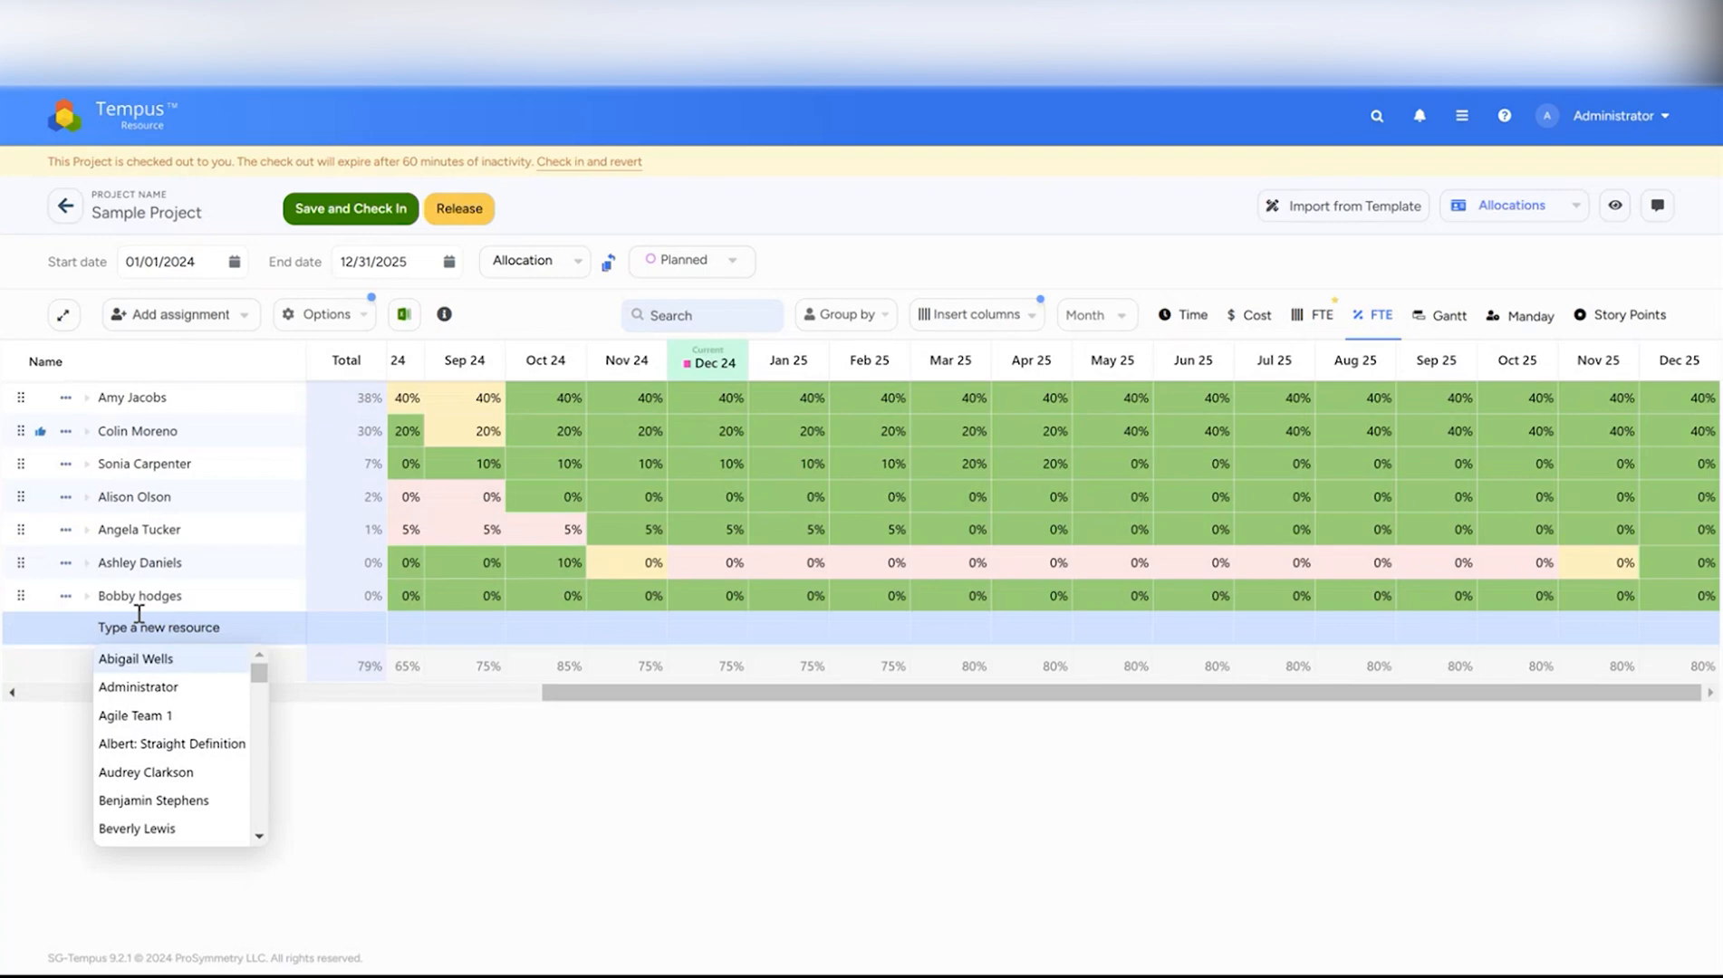
- Expand the newly added resource and add a second assignment to it under the Generic task
click(88, 597)
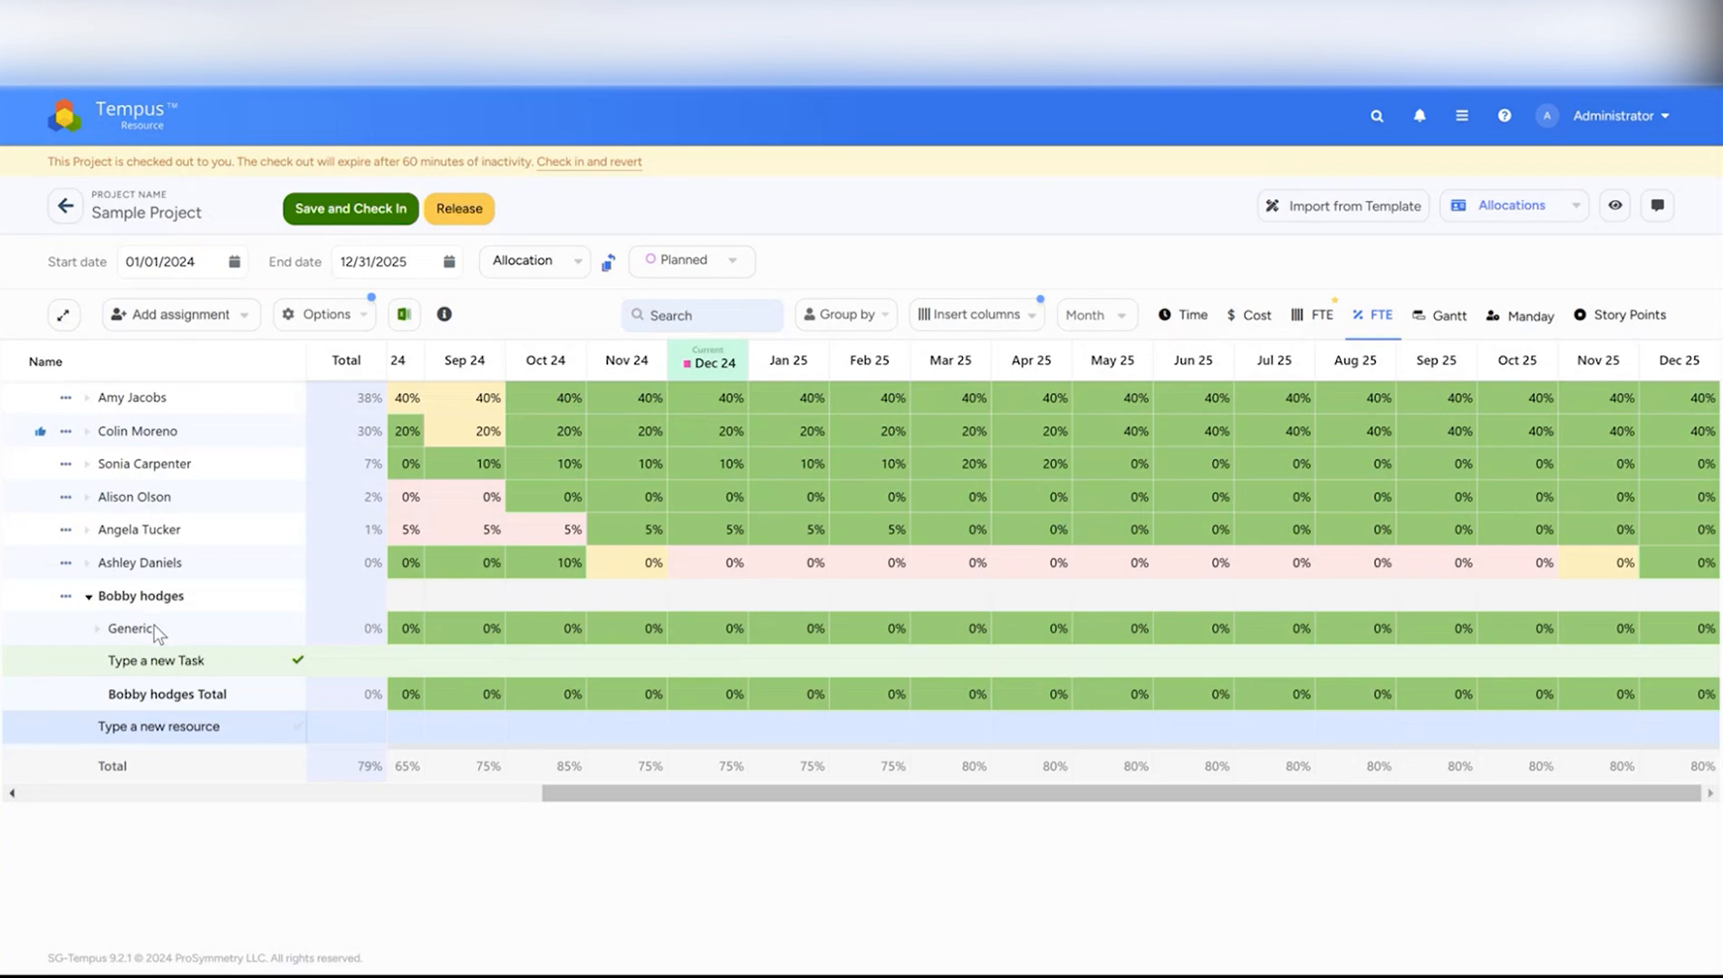
click(161, 660)
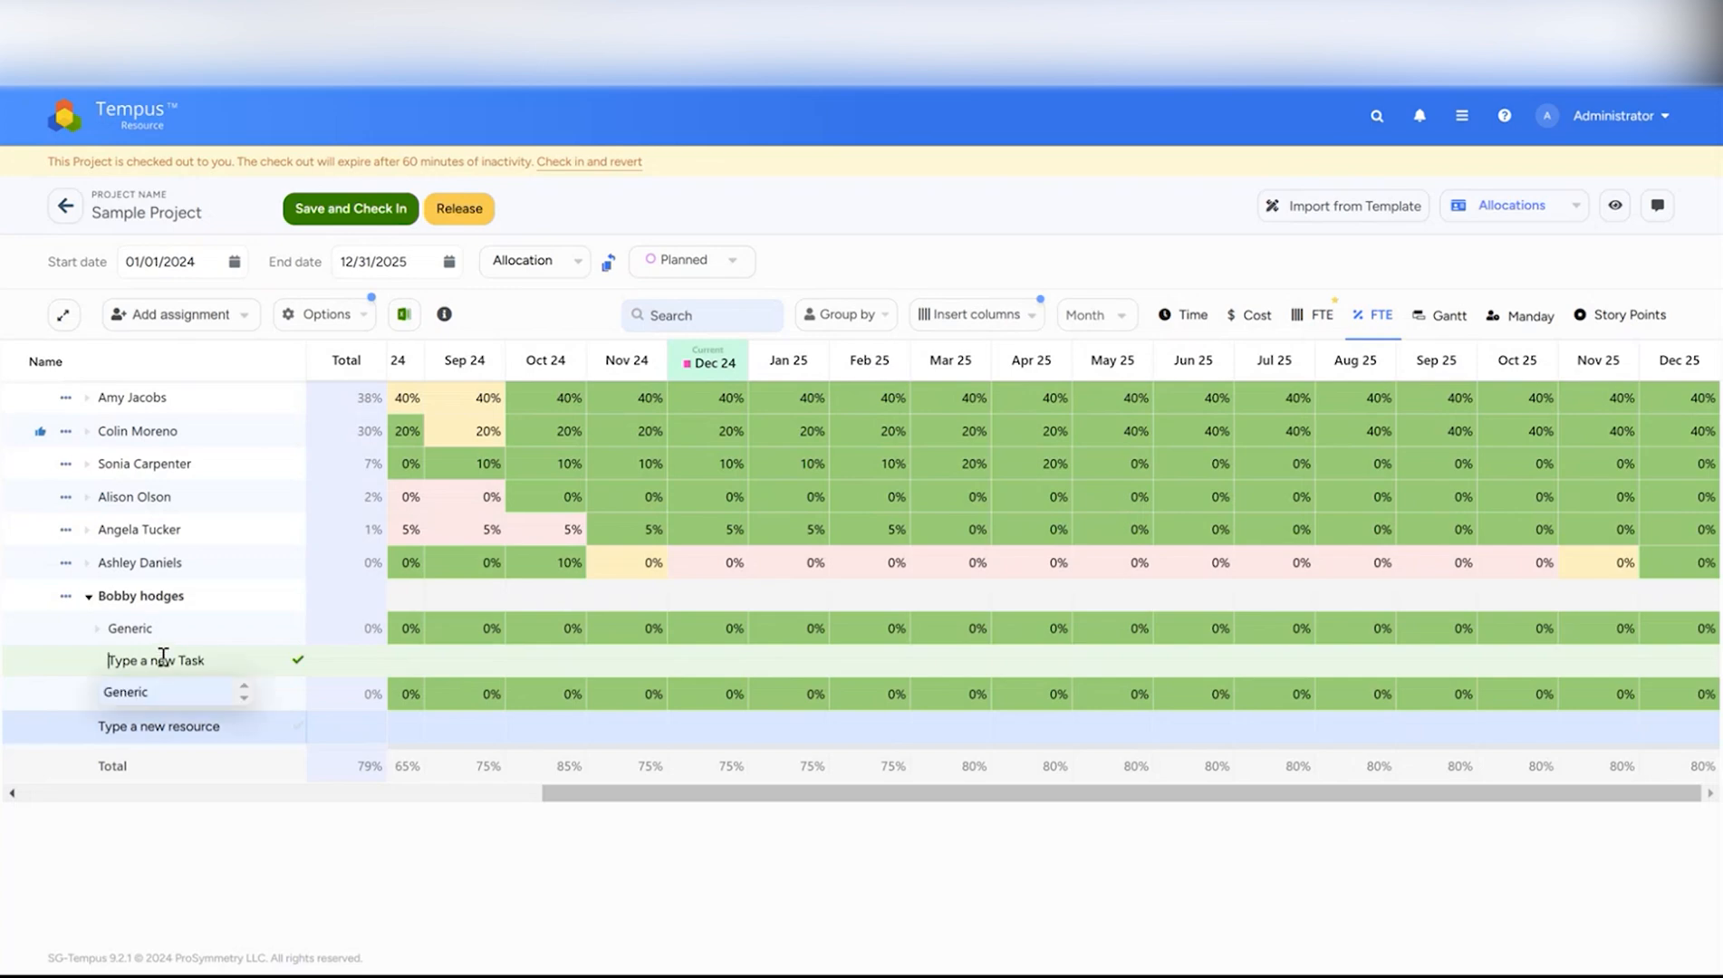
click(134, 702)
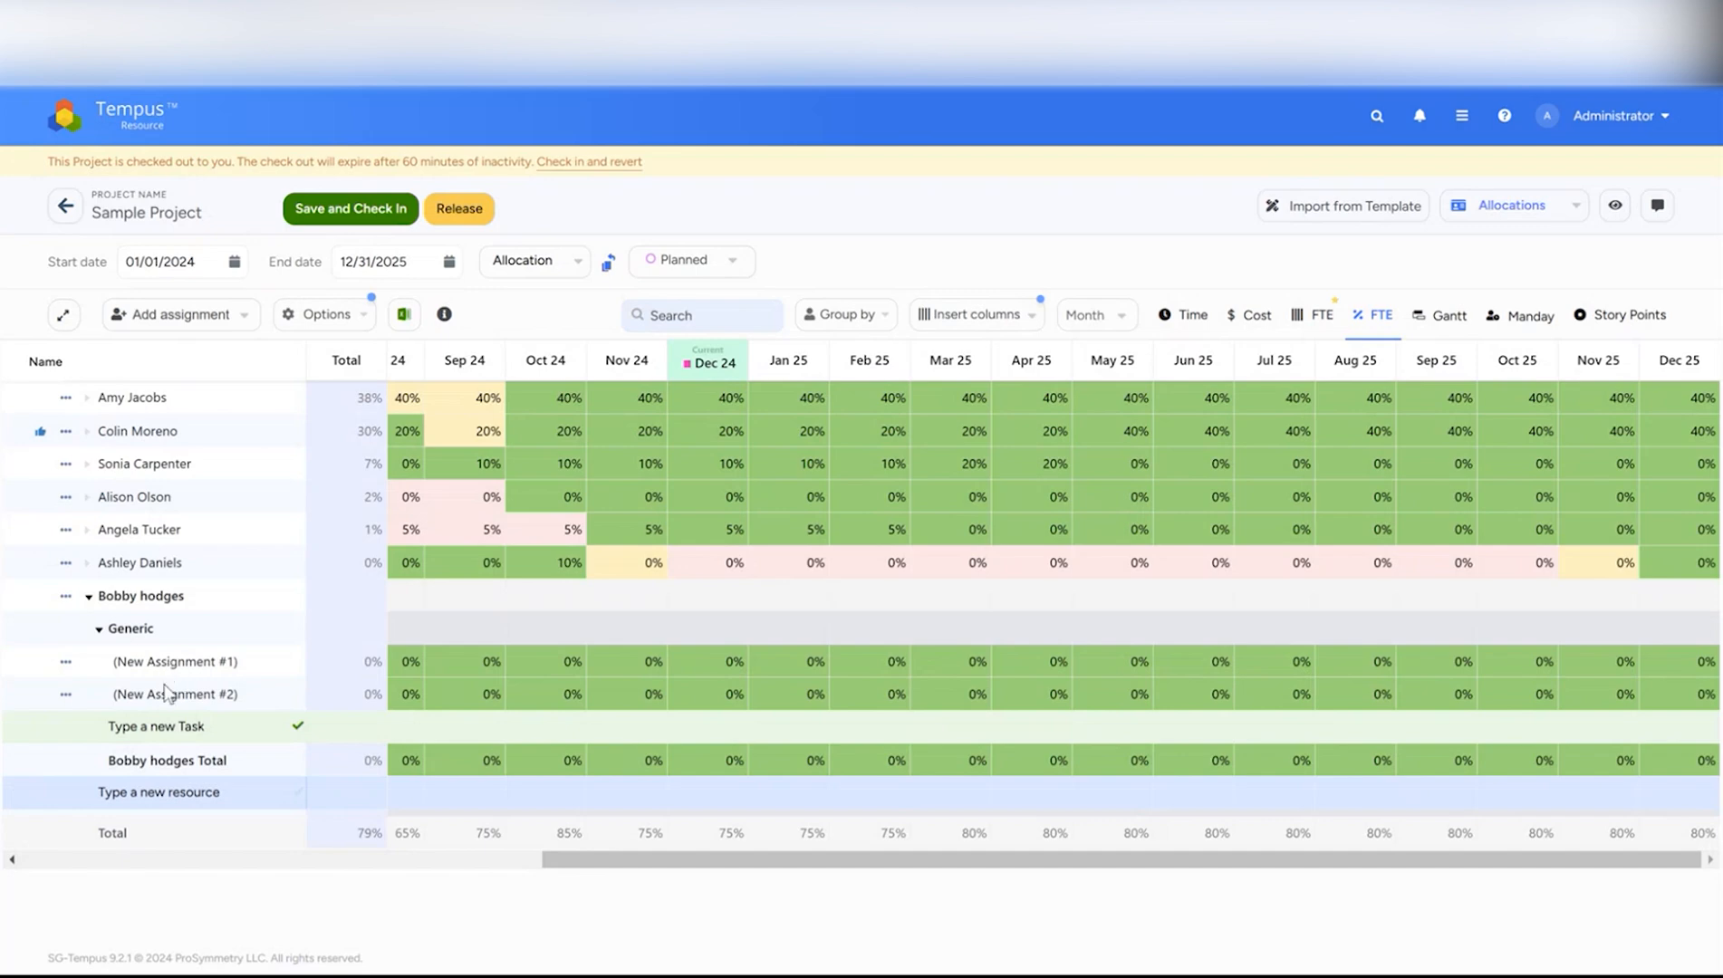
- Insert the Role on Project column into the allocation grid alongside Role
drag(601, 859, 450, 861)
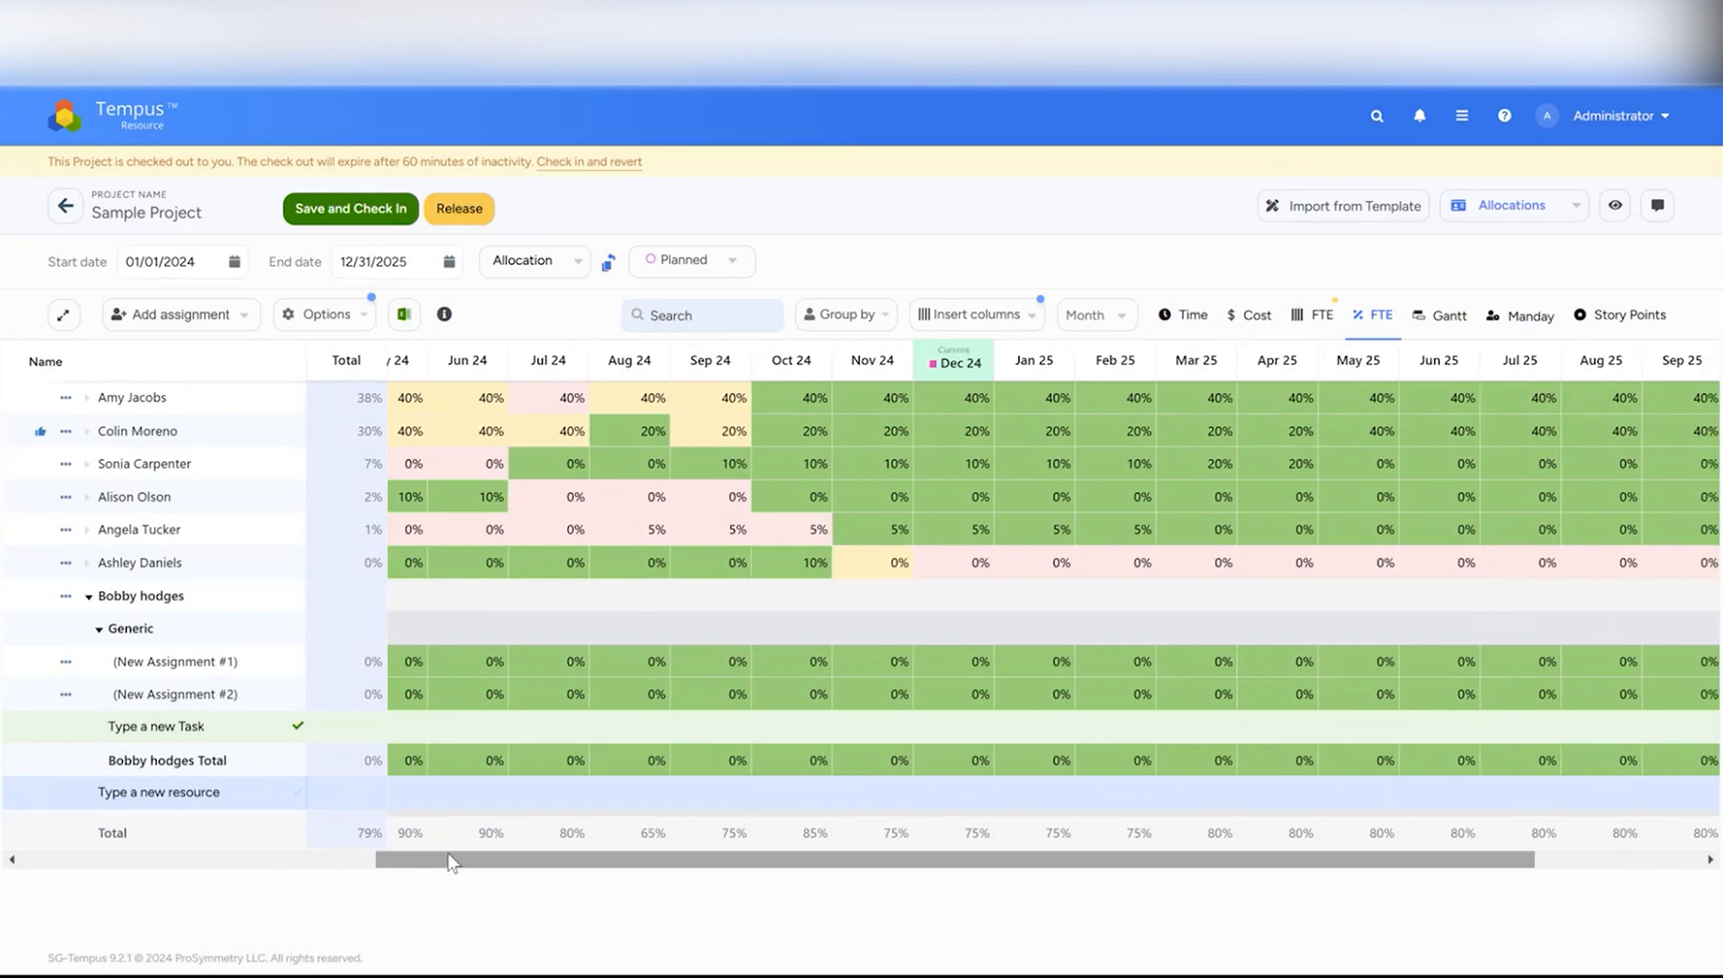
click(827, 319)
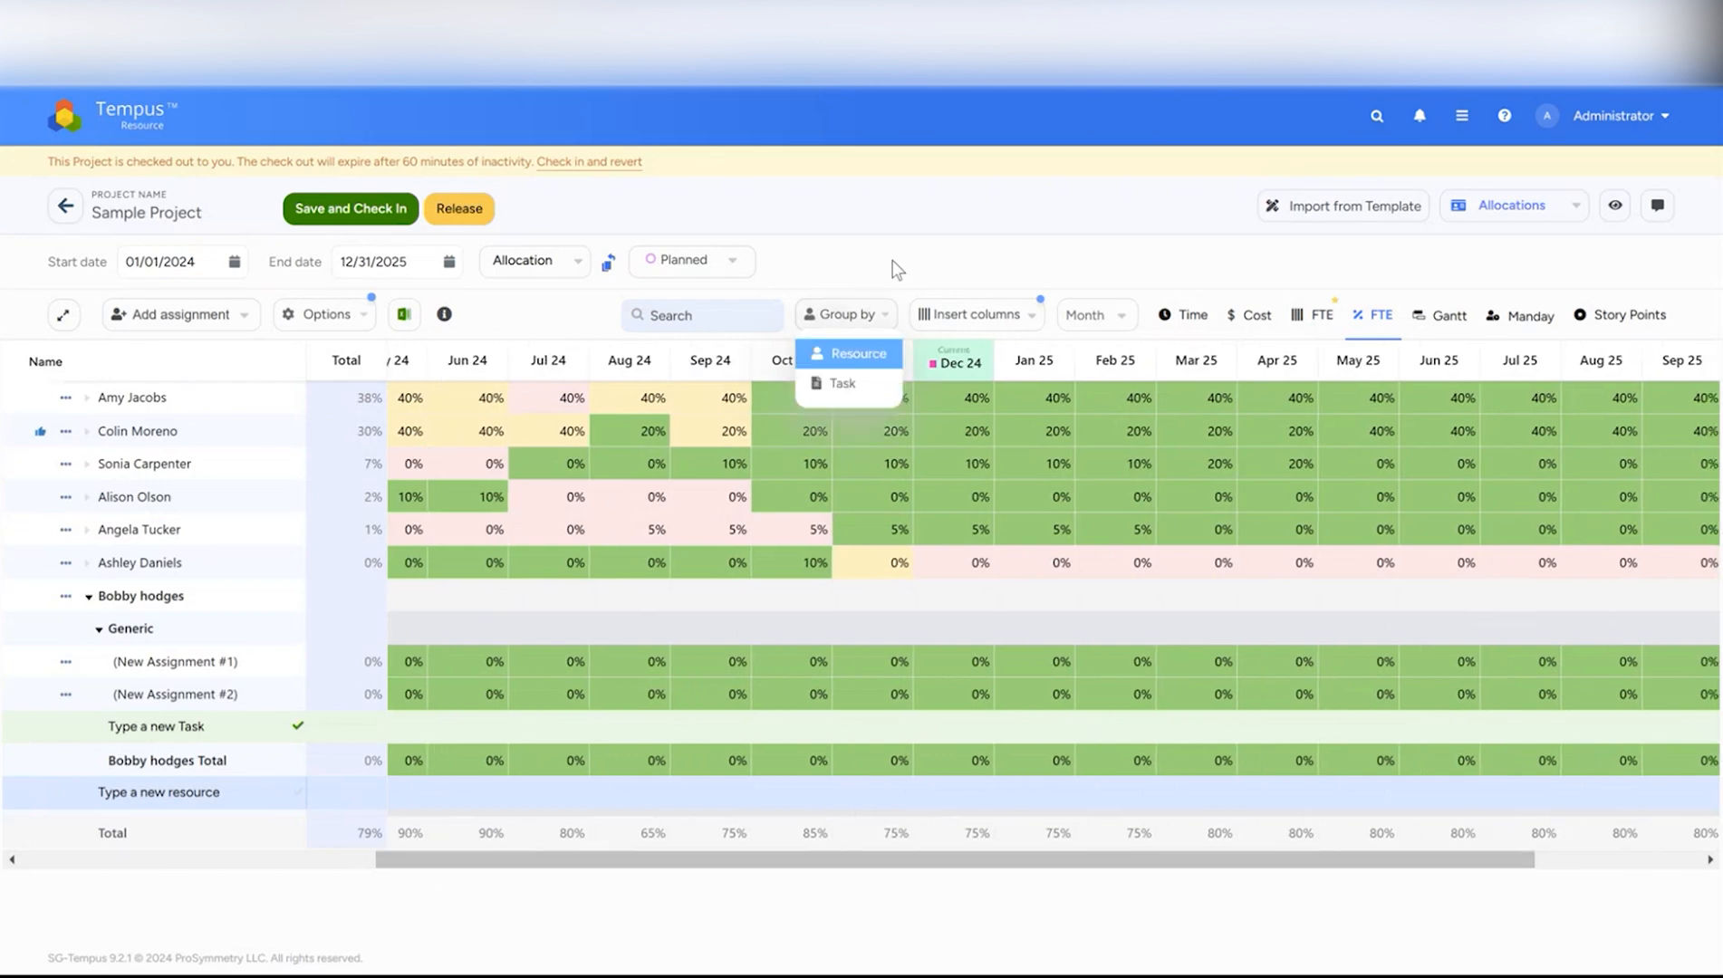
click(938, 315)
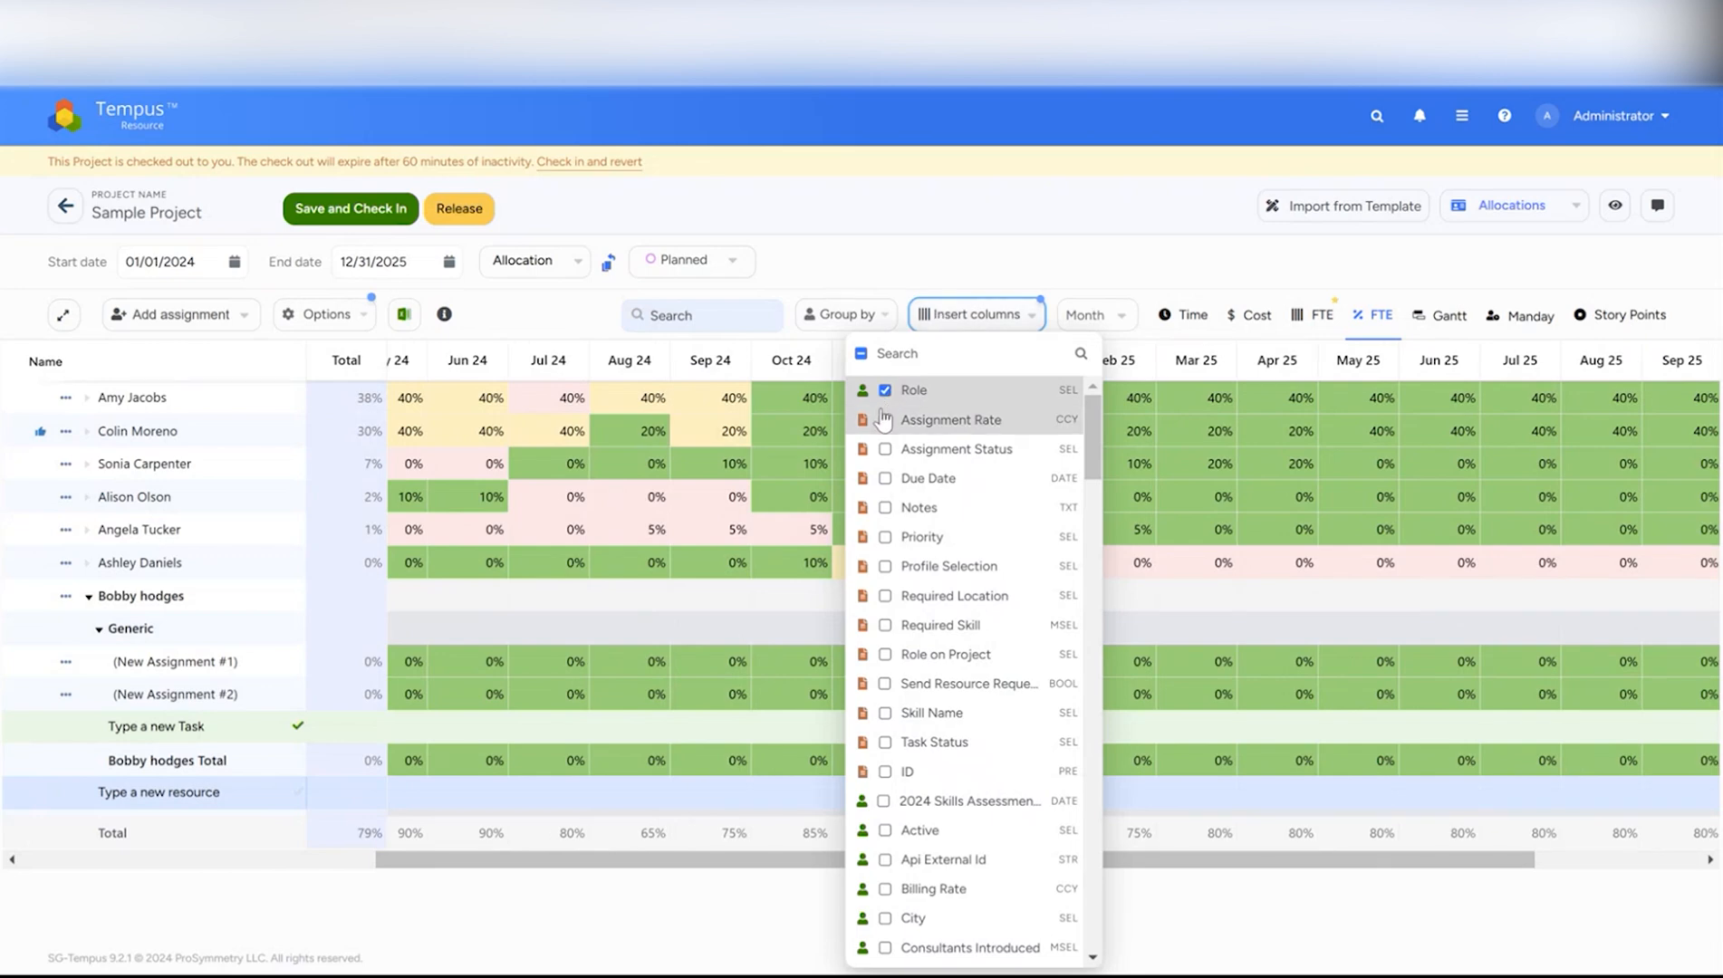
click(900, 354)
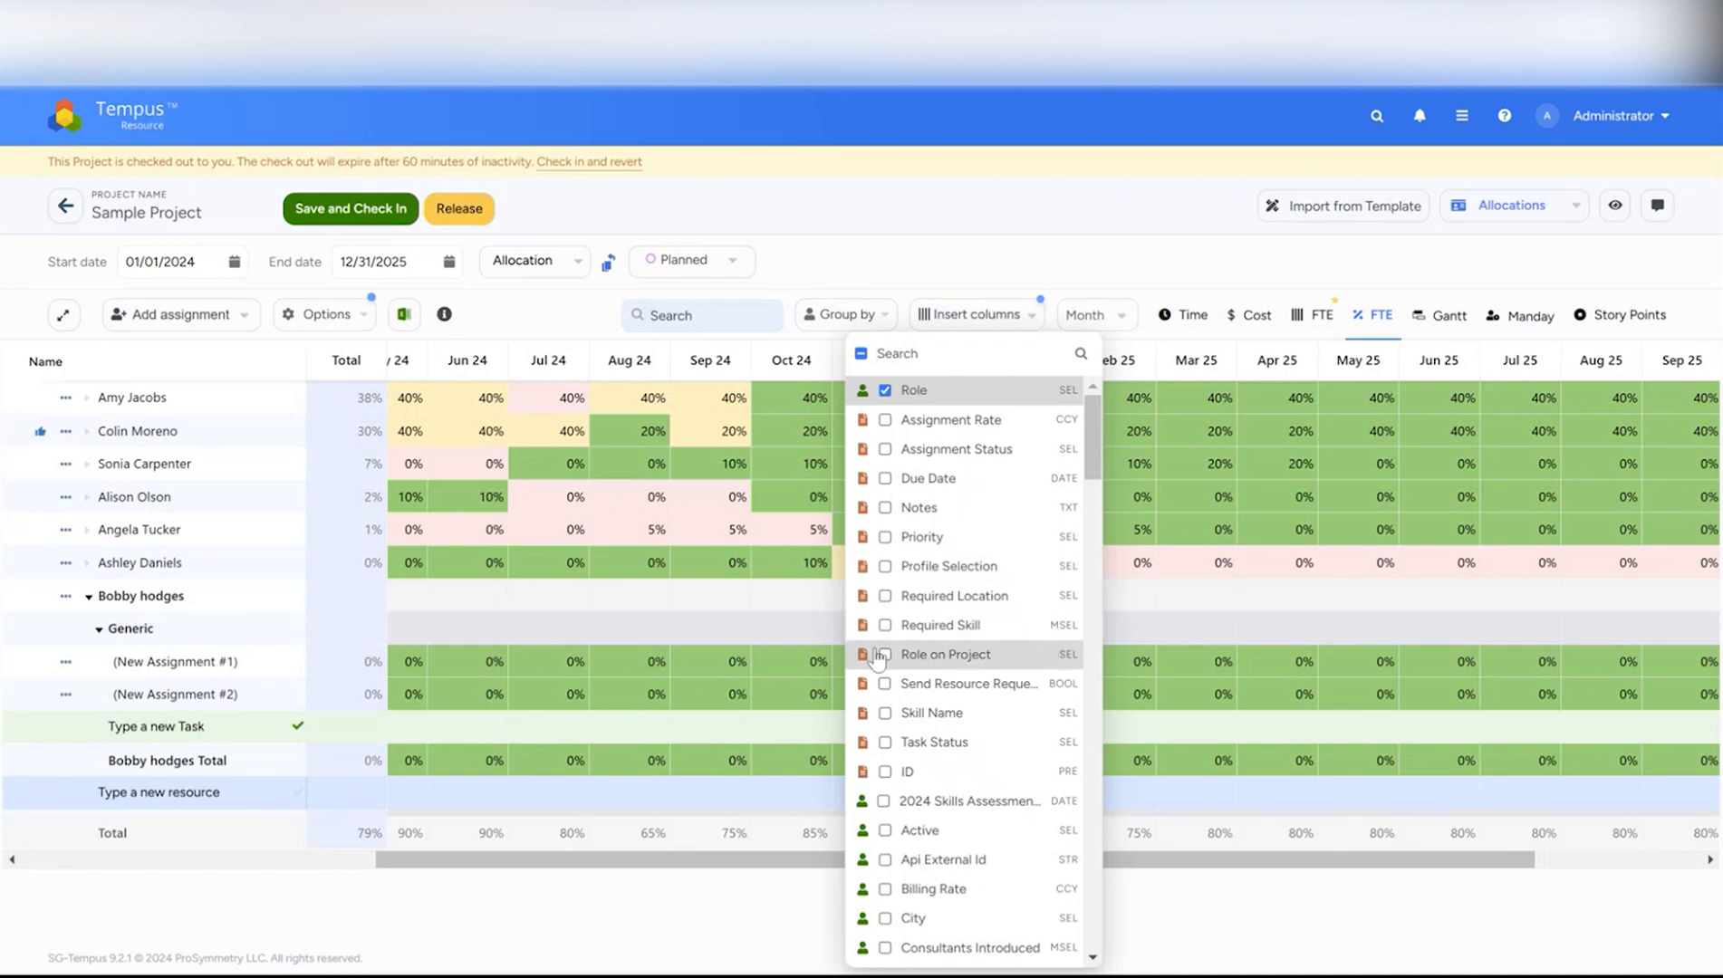
click(886, 654)
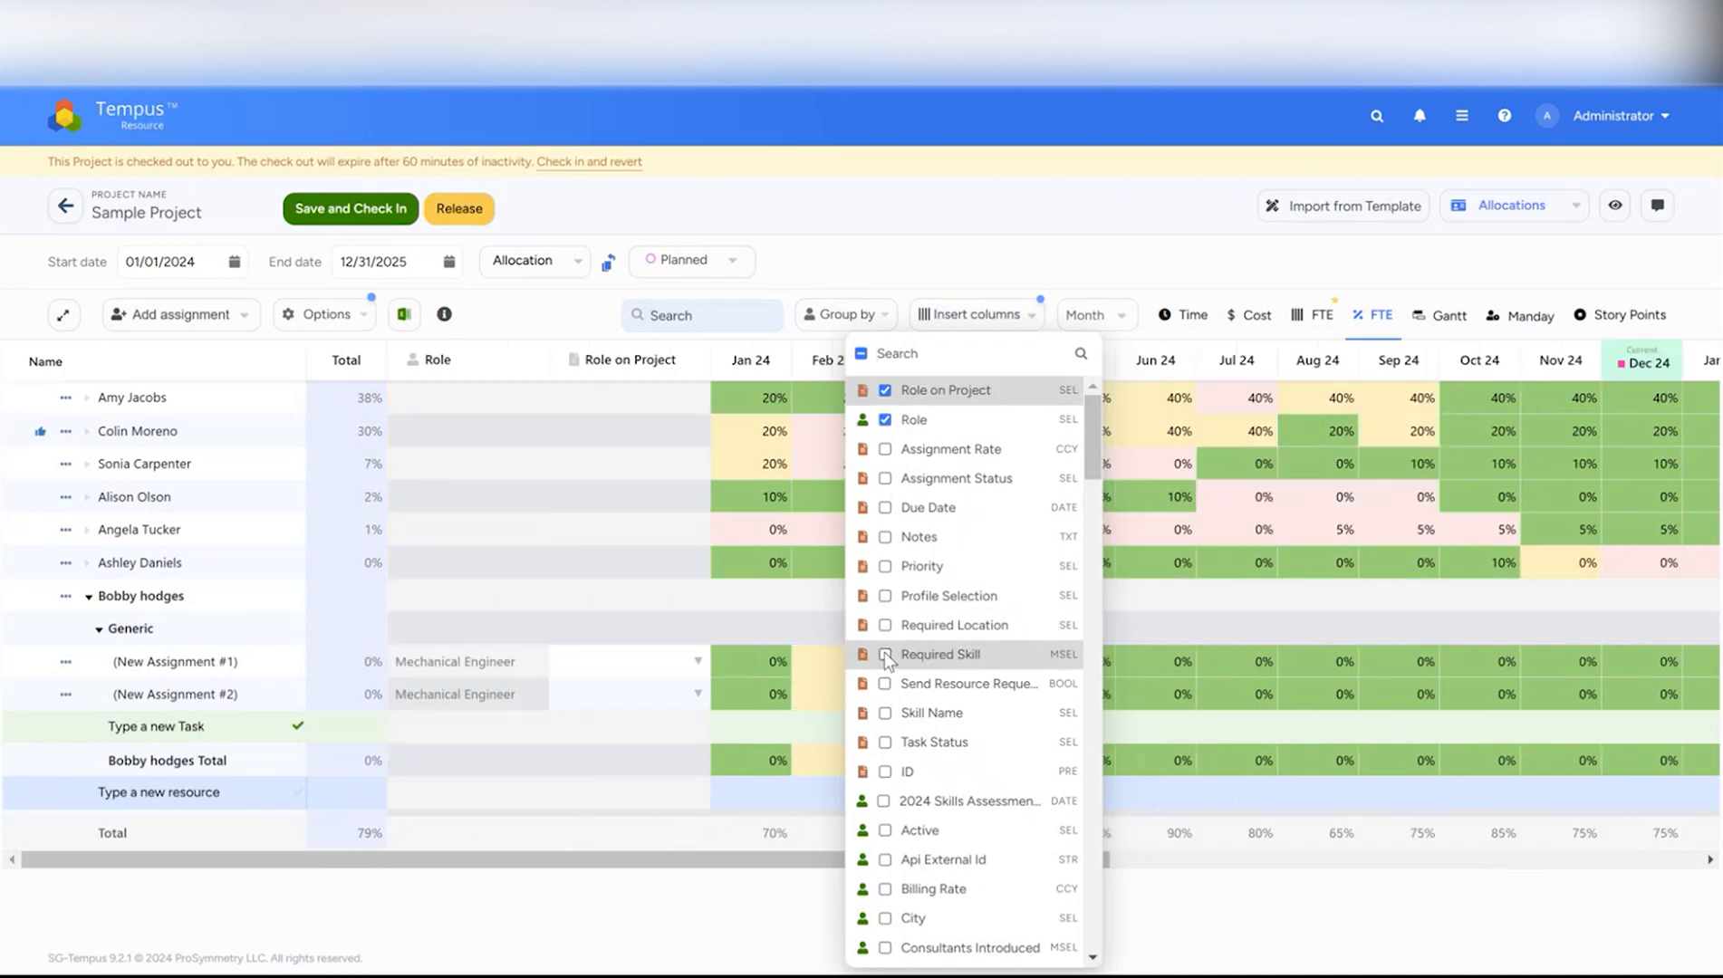
- Set Role on Project to Mechanical Engineer for New Assignment #1 and Software Engineer for New Assignment #2
click(698, 661)
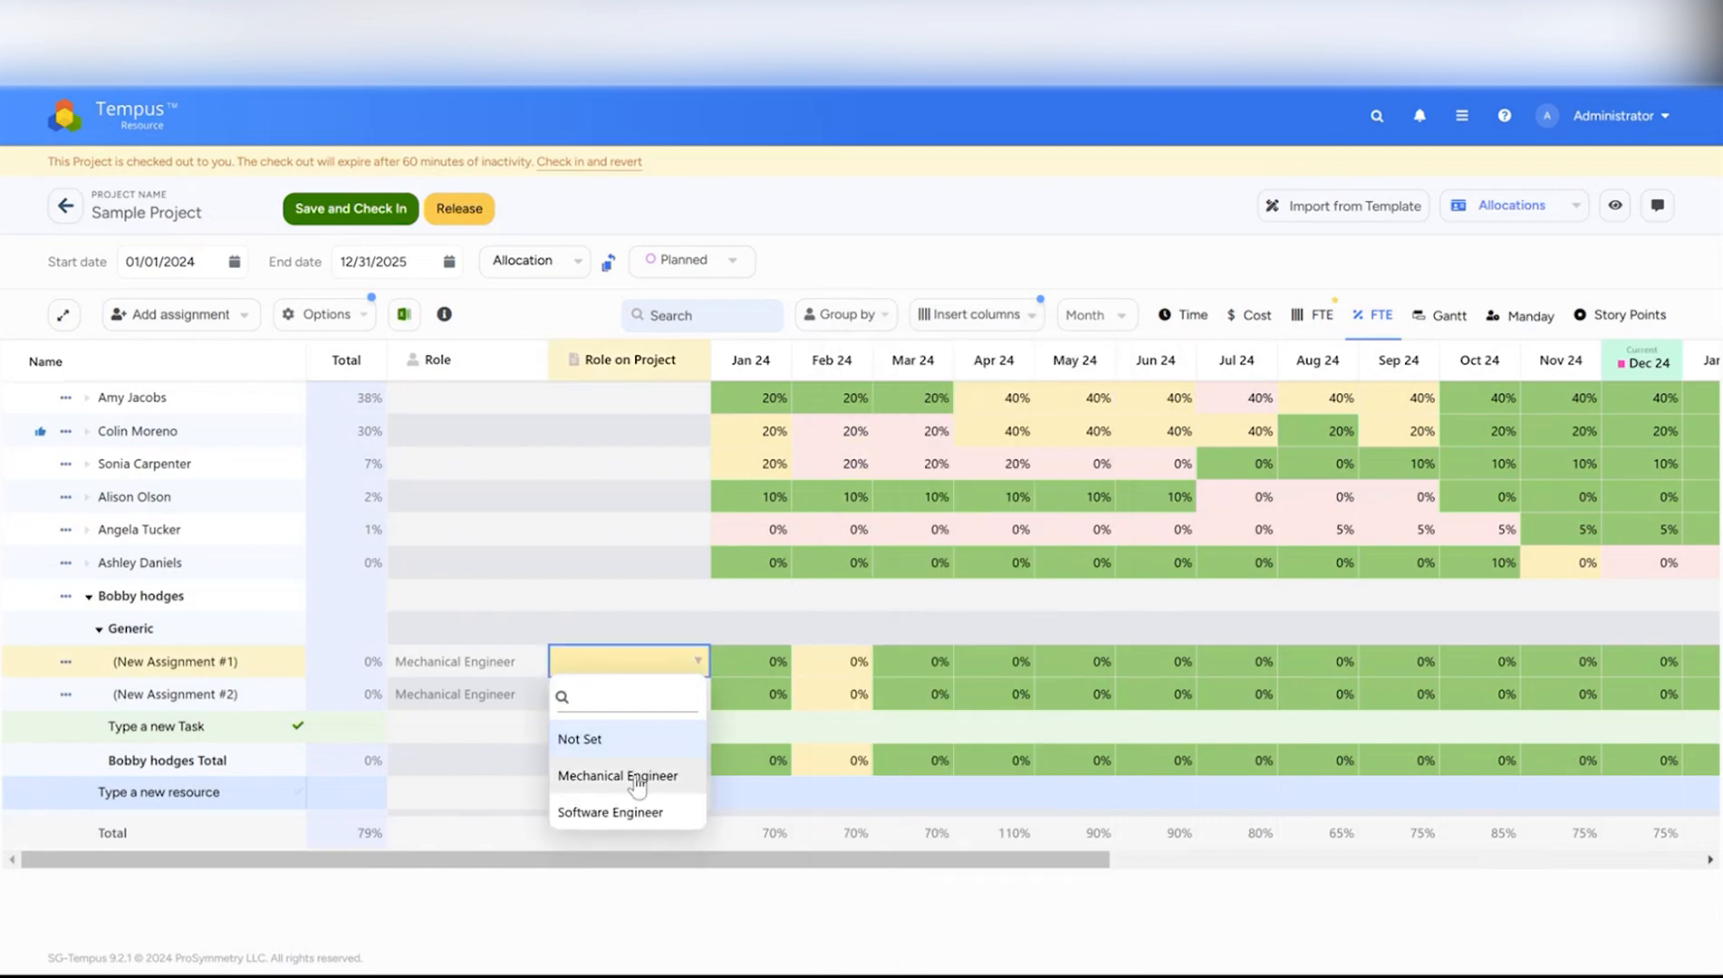
click(637, 779)
click(698, 695)
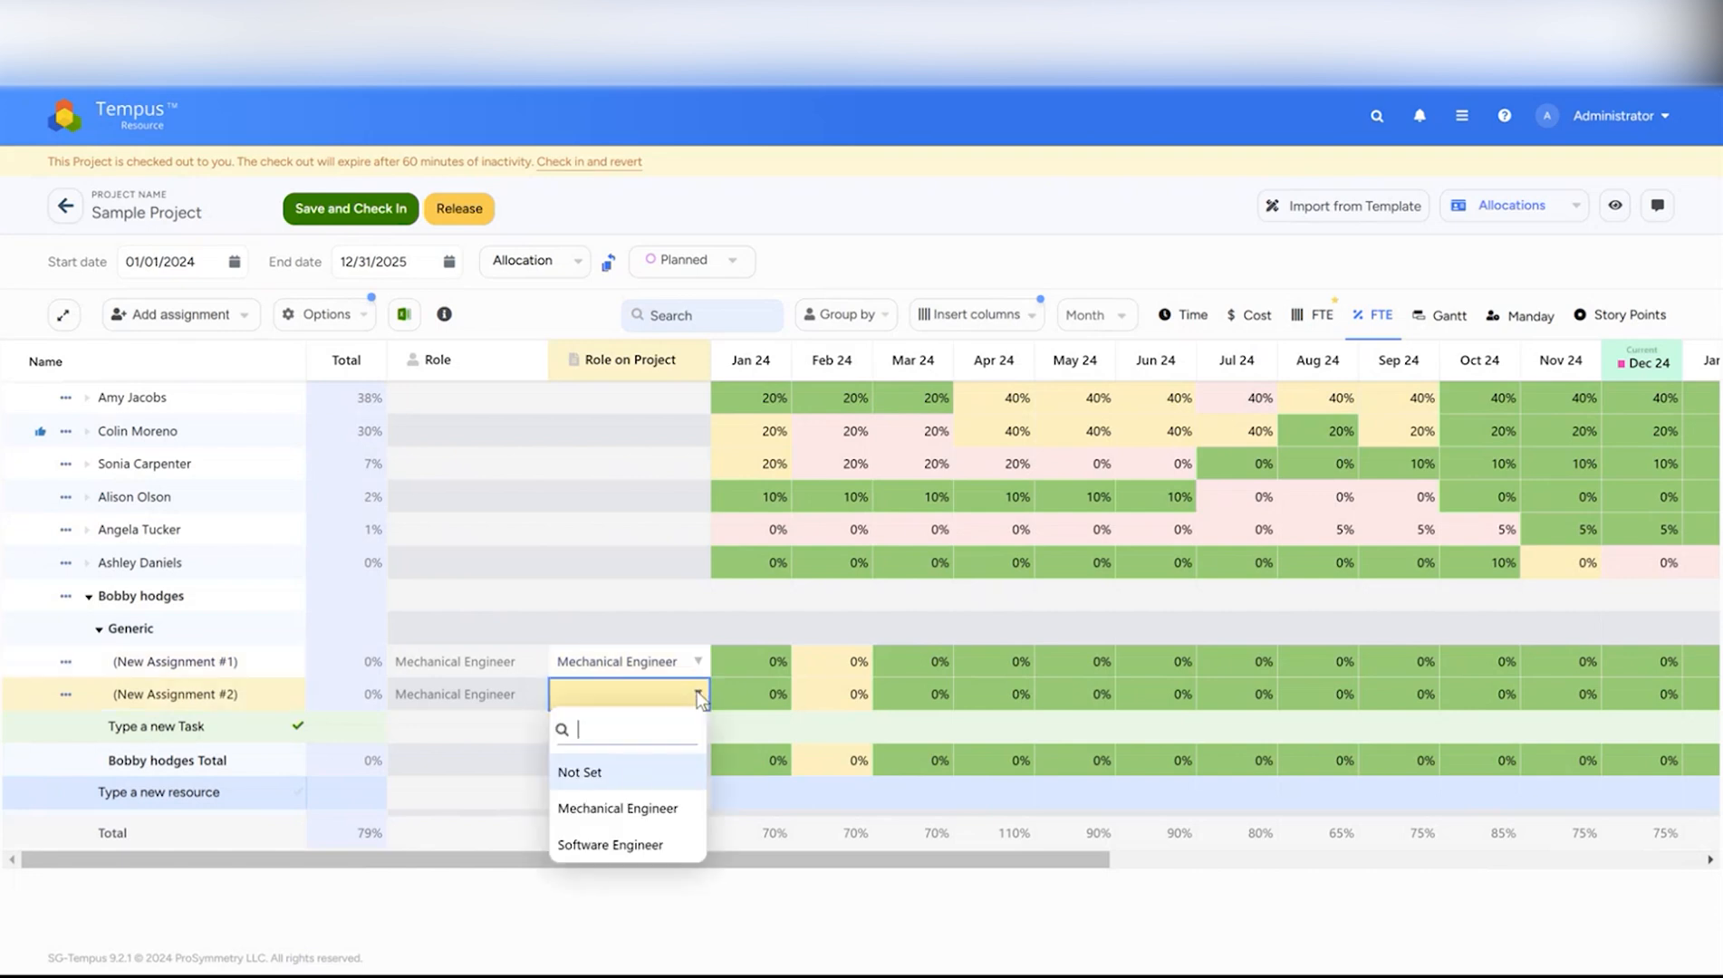
click(606, 838)
- Allocate 5% to New Assignment #1 and 10% to New Assignment #2 for each month from Jan 24 through Jul 24
click(768, 662)
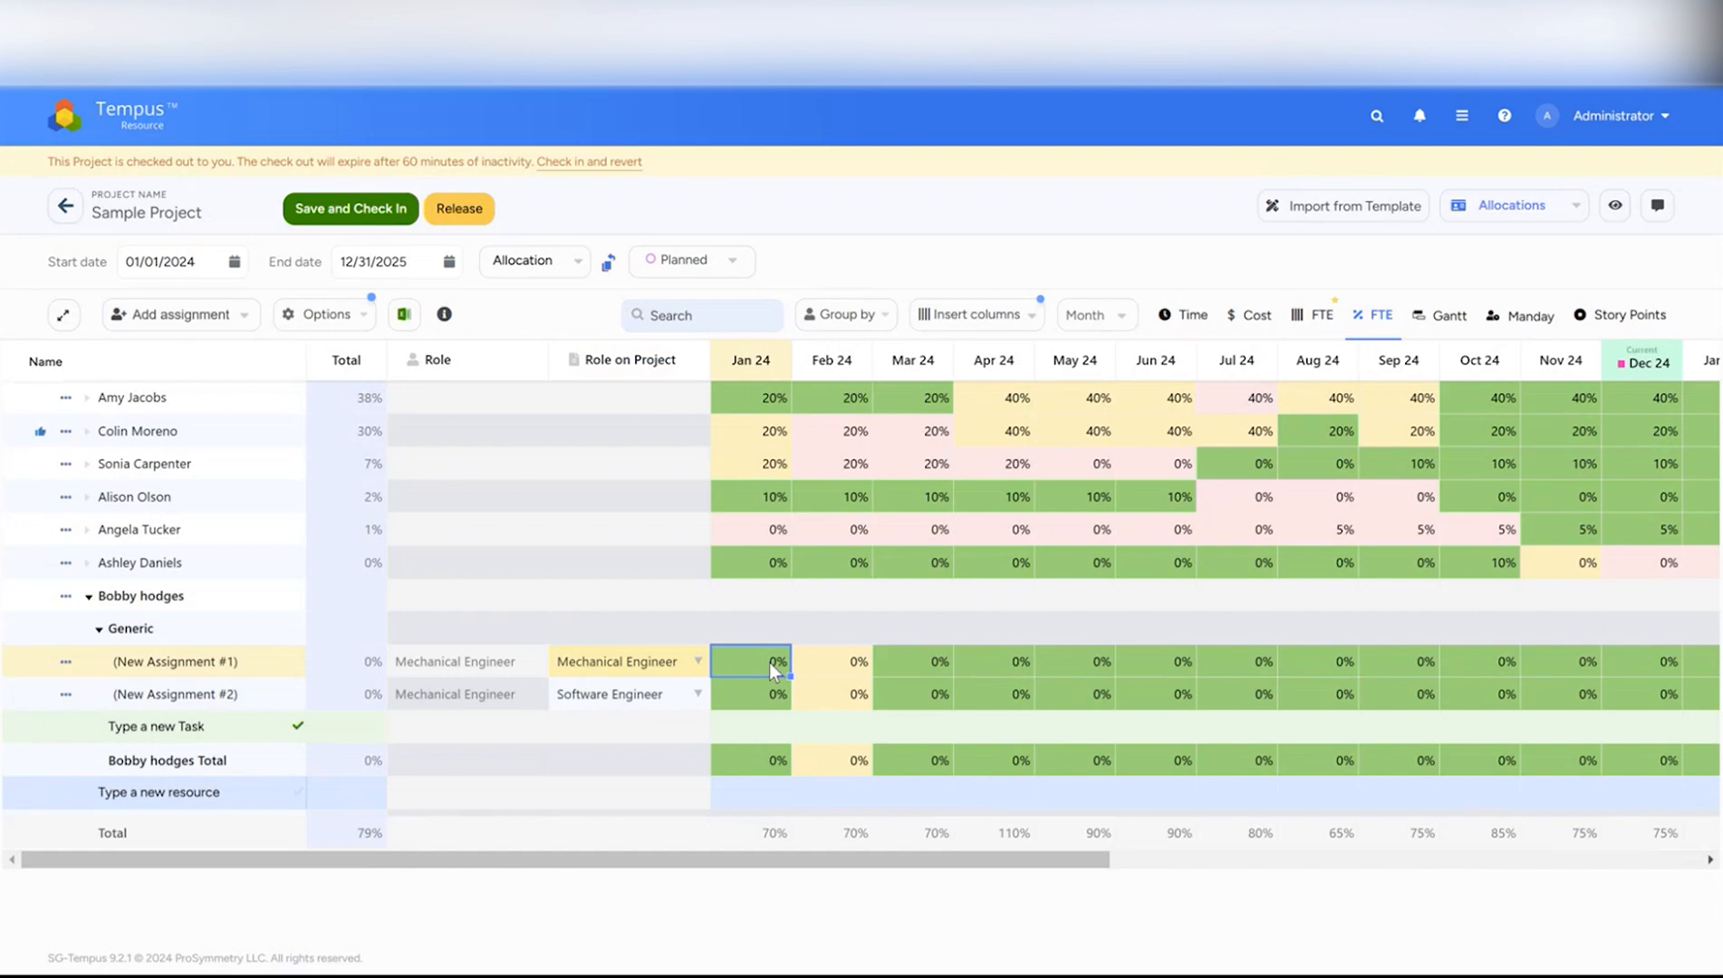
text(5)
click(814, 664)
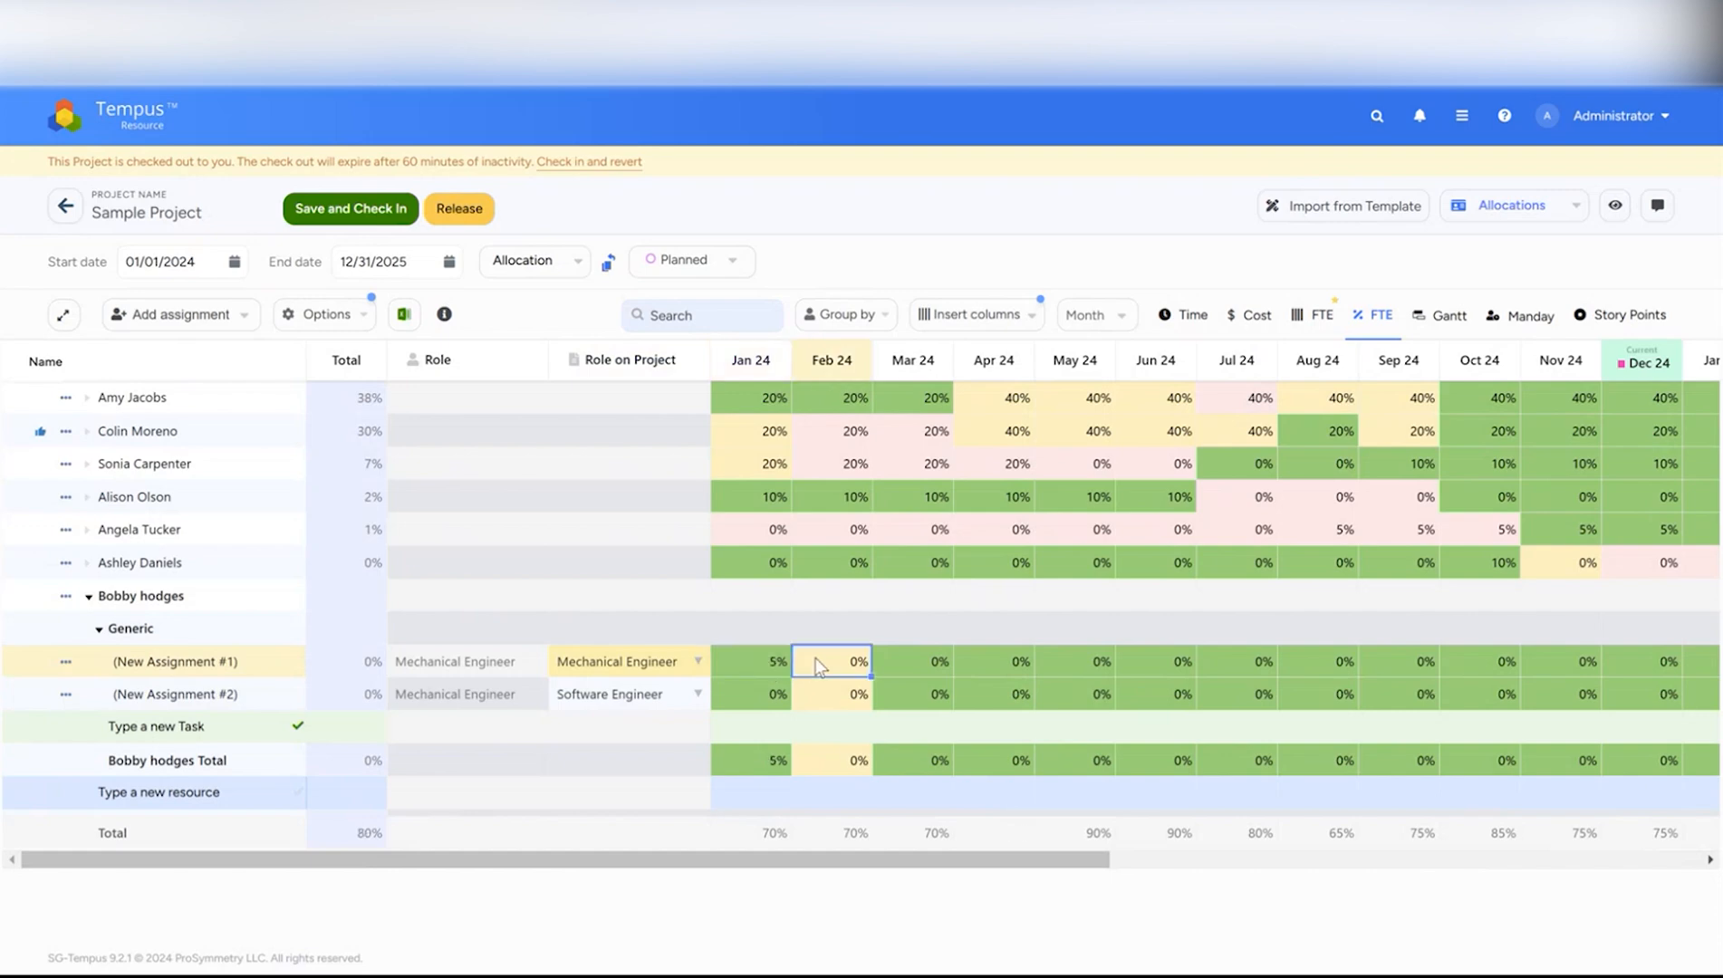
click(732, 695)
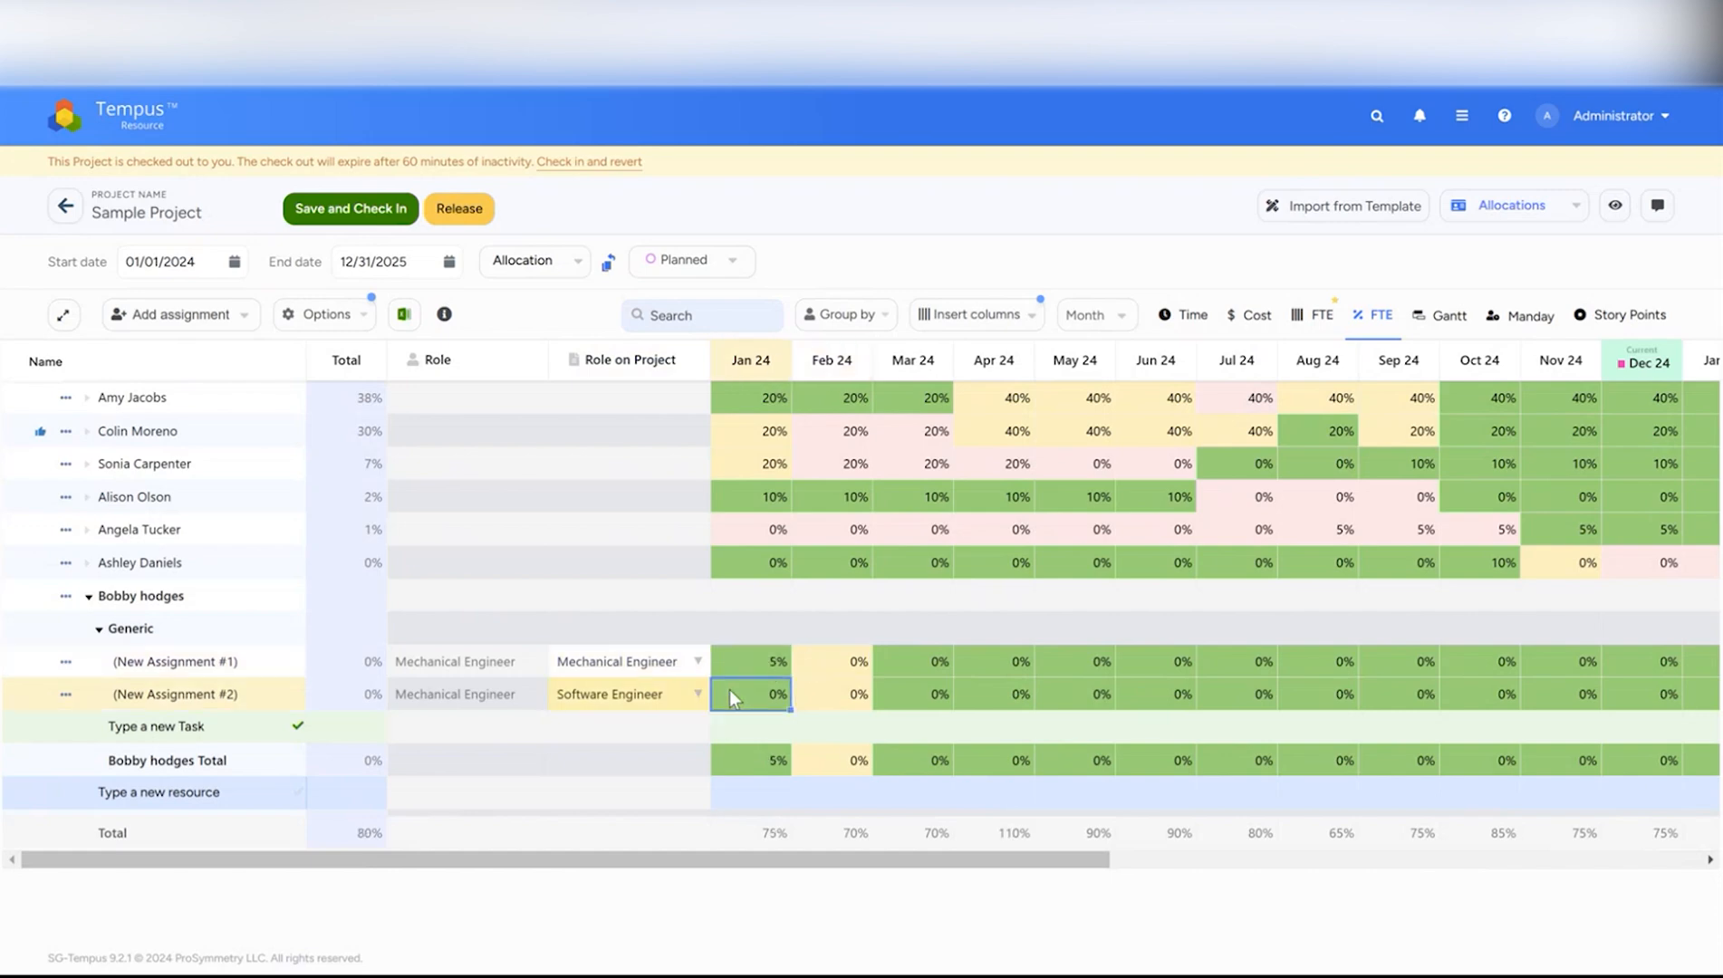
text(10)
click(753, 655)
drag(761, 675, 1253, 690)
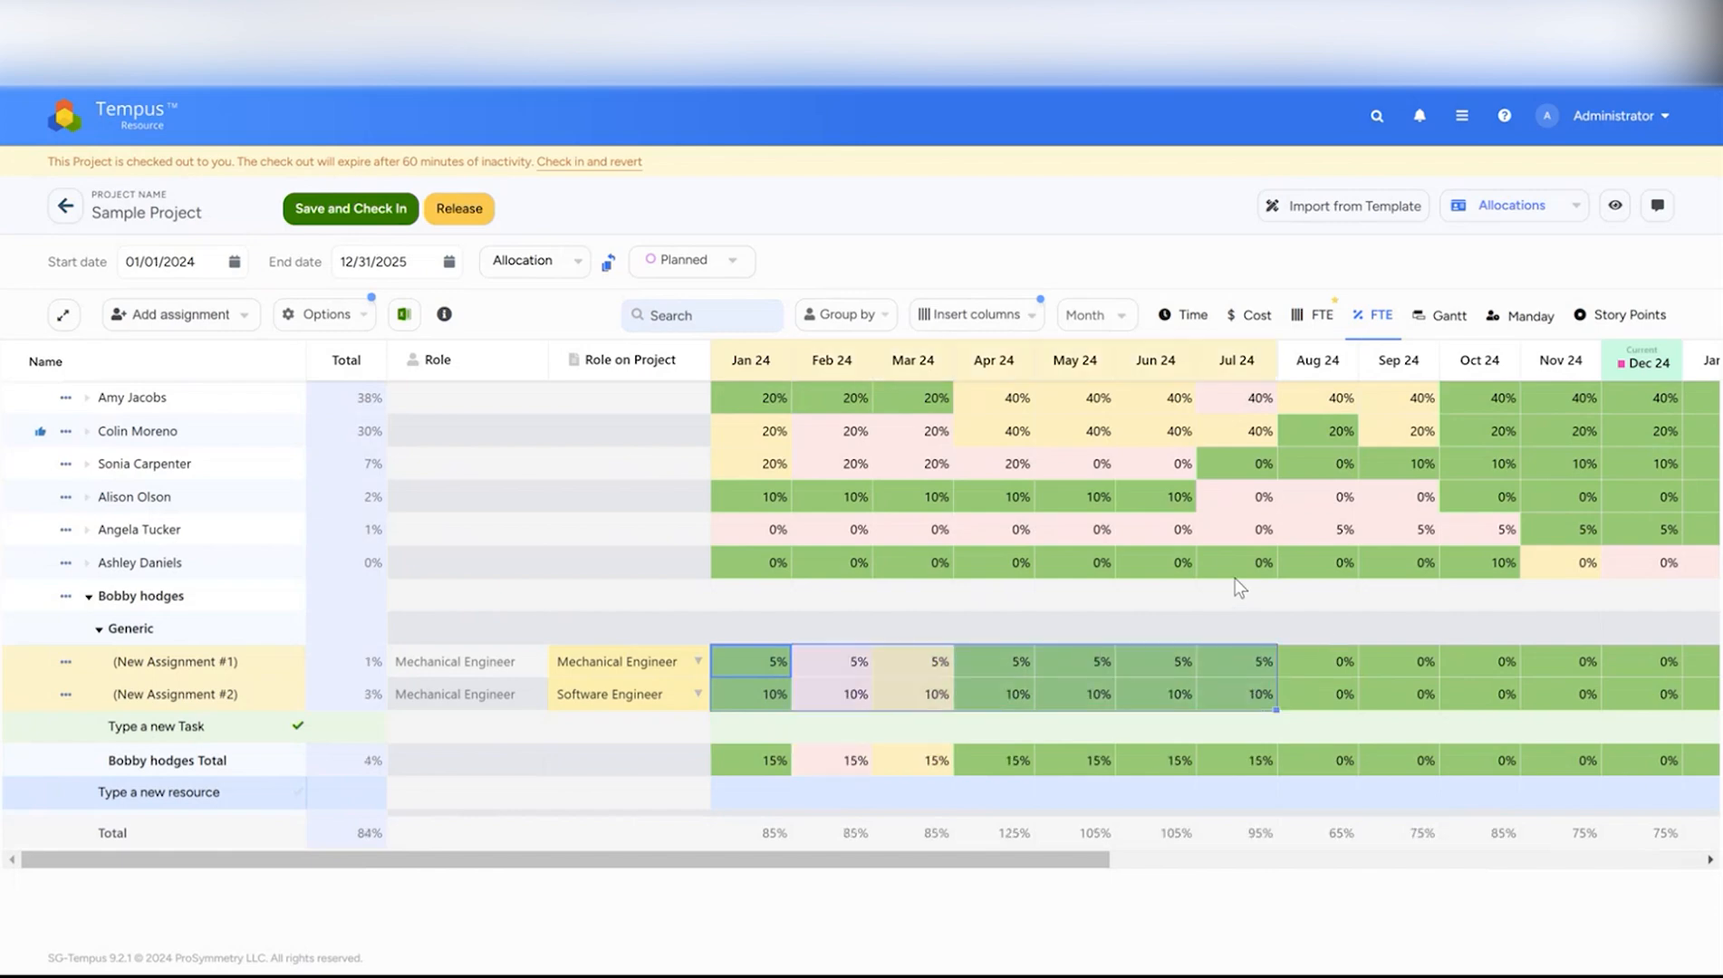
- Save and check in Sample Project, and expand the newly added resource to show its separate assignments
click(347, 215)
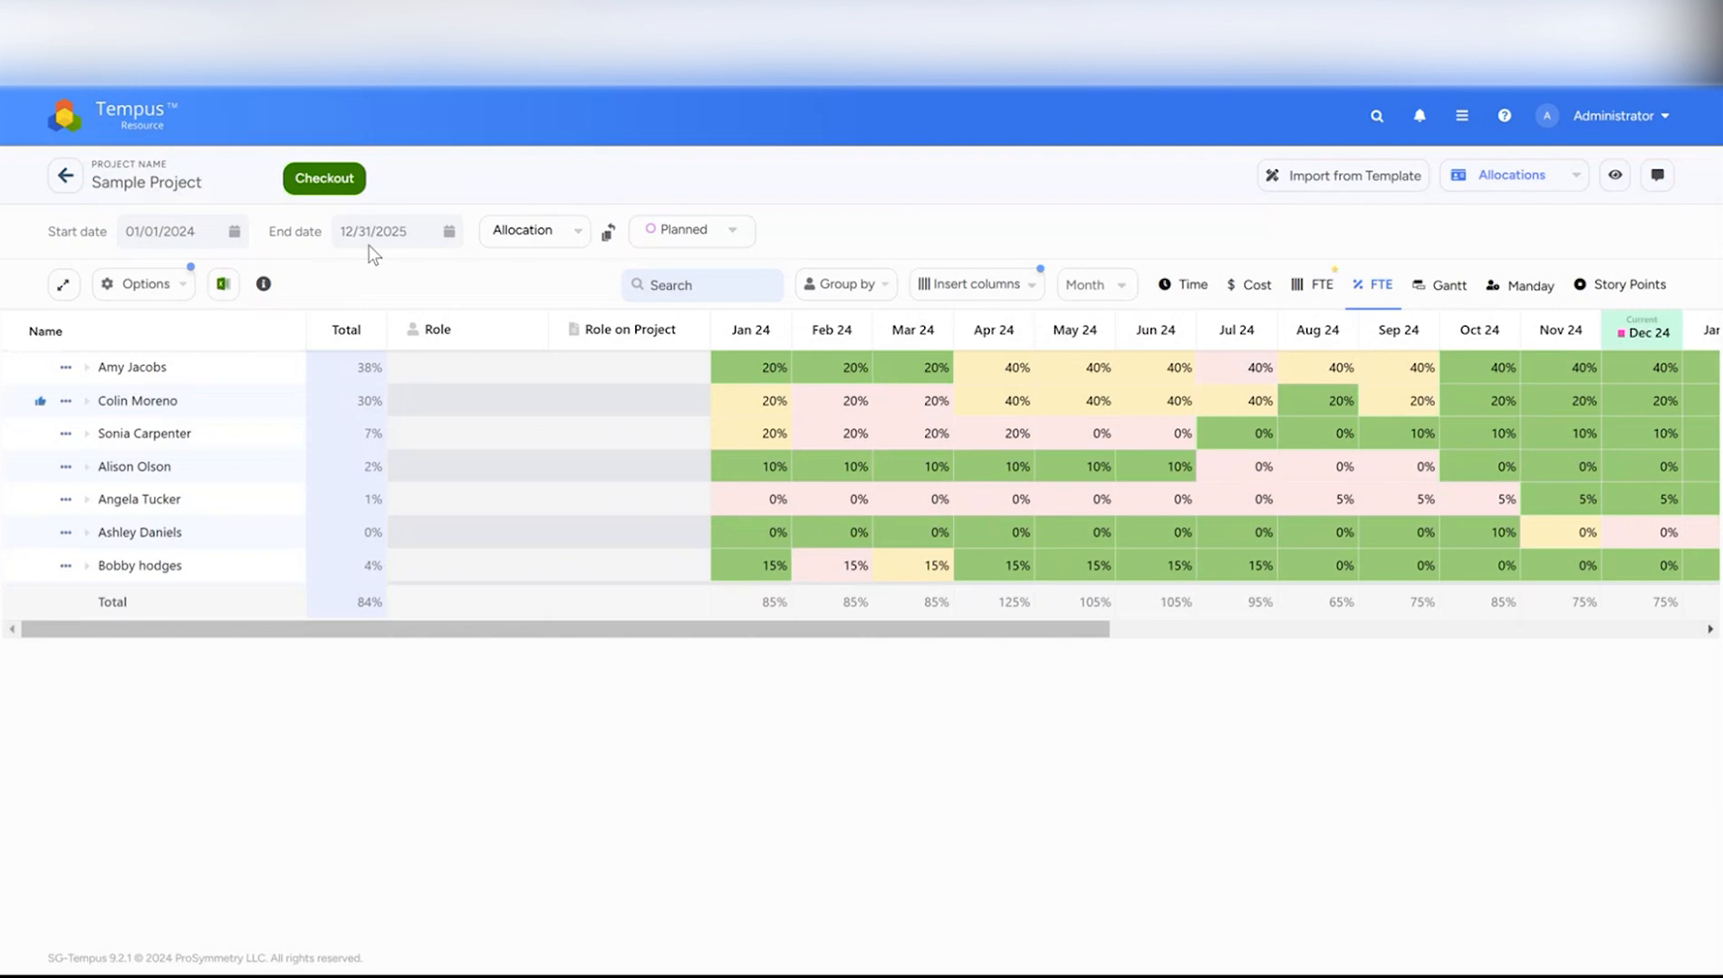
click(86, 565)
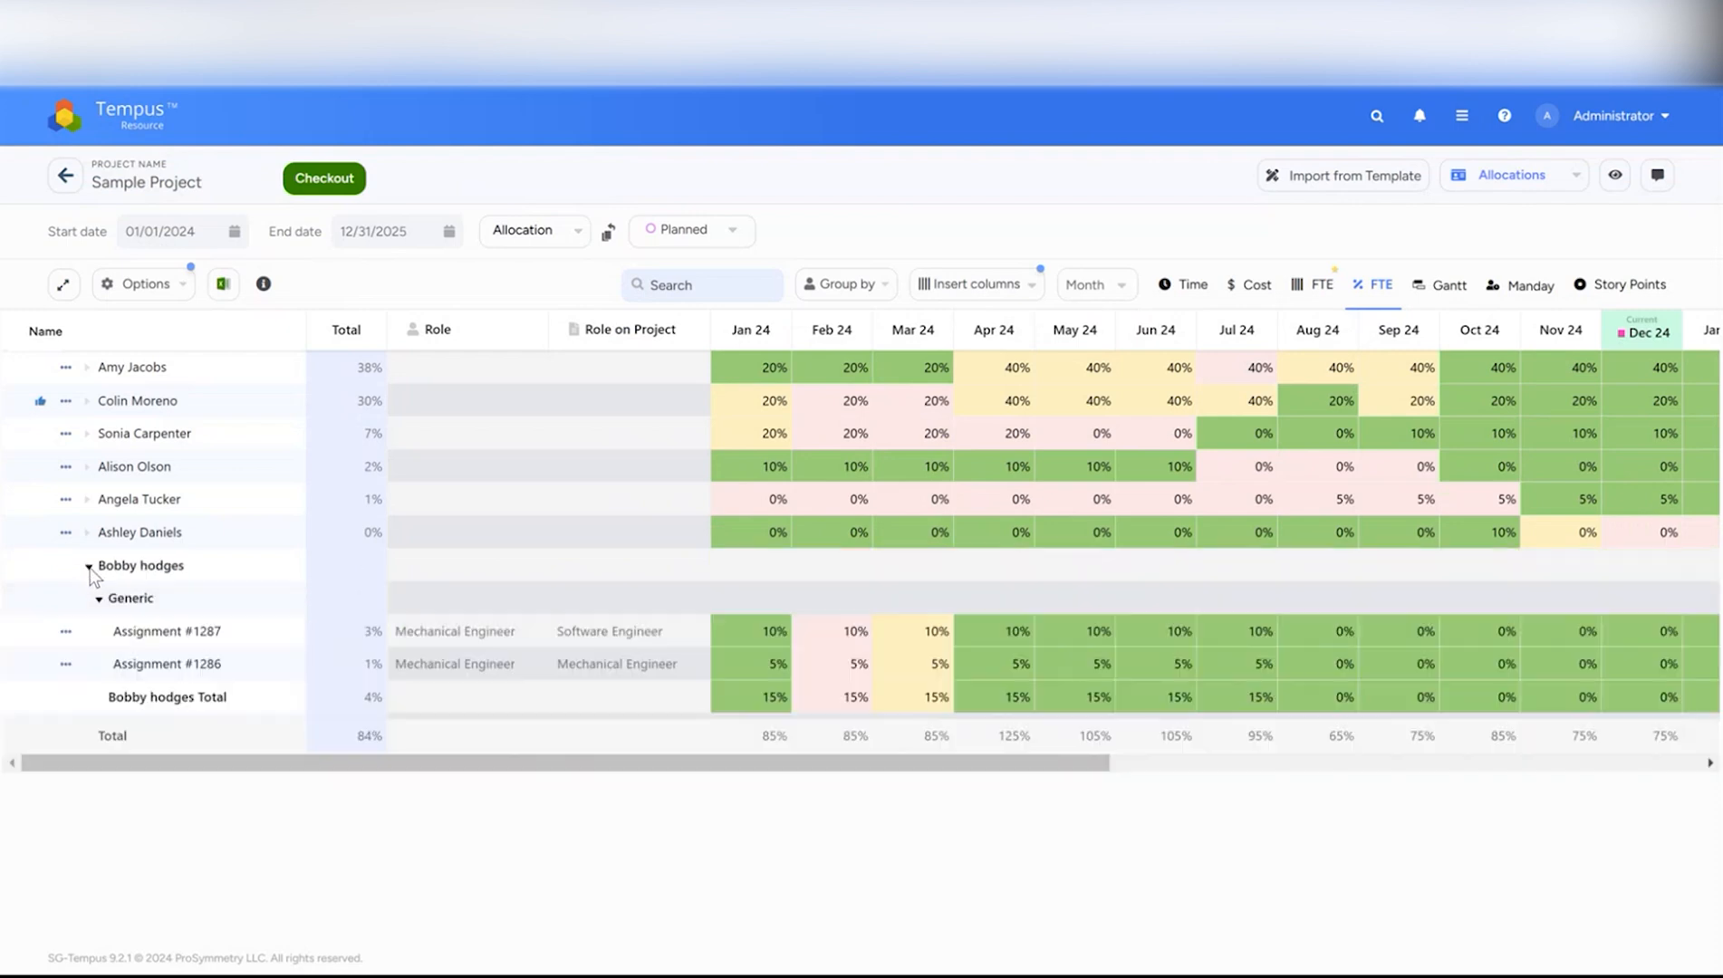